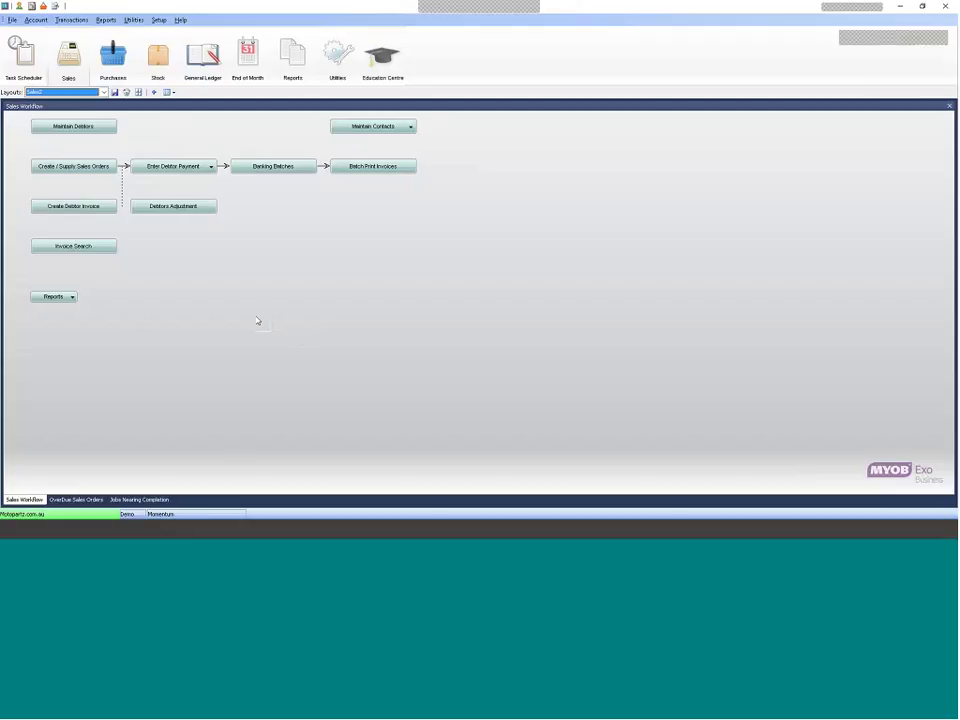
# Open the EXO Business Essentials Configurator from the advanced configuration utilities and maximise its window.
pyautogui.click(338, 61)
pyautogui.click(186, 126)
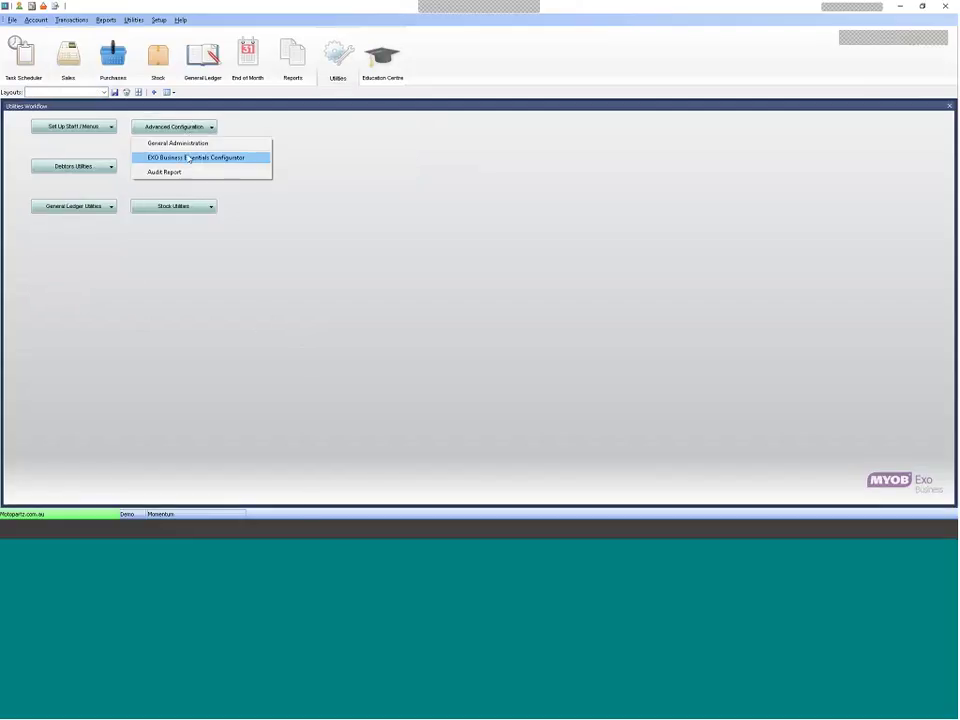
pyautogui.click(184, 158)
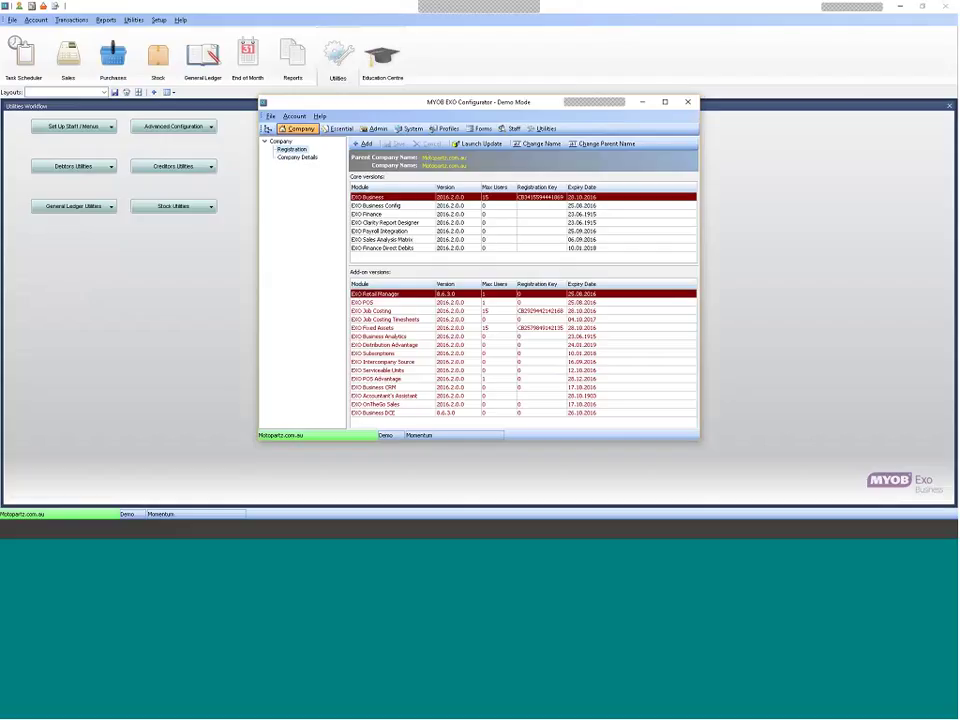
pyautogui.click(667, 101)
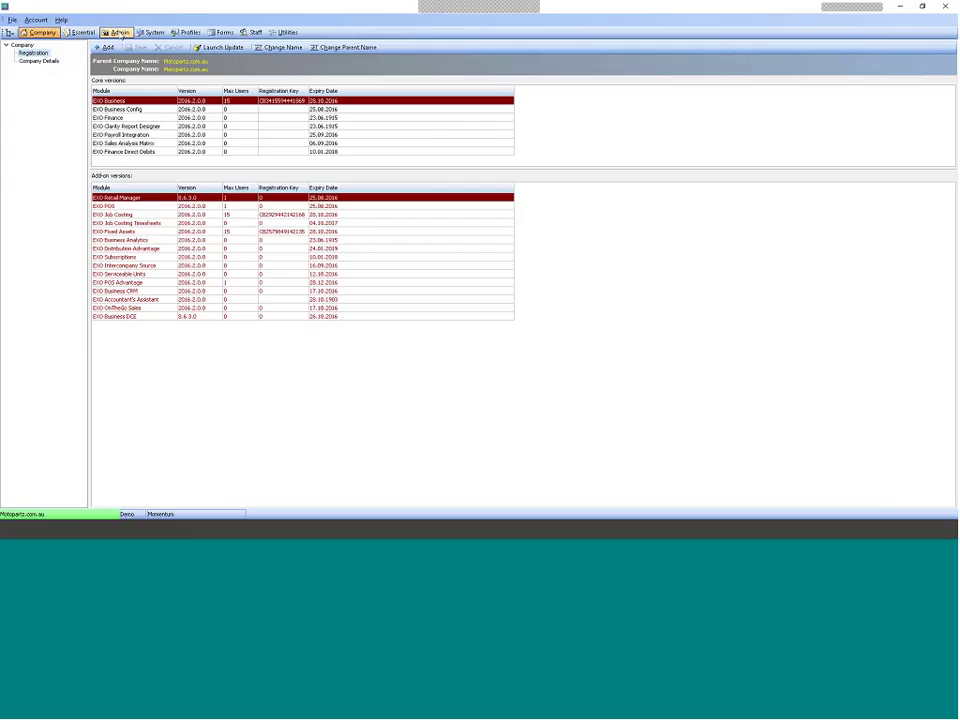
# Open the dashboard widget setup in the Configurator's business administration settings.
pyautogui.click(120, 33)
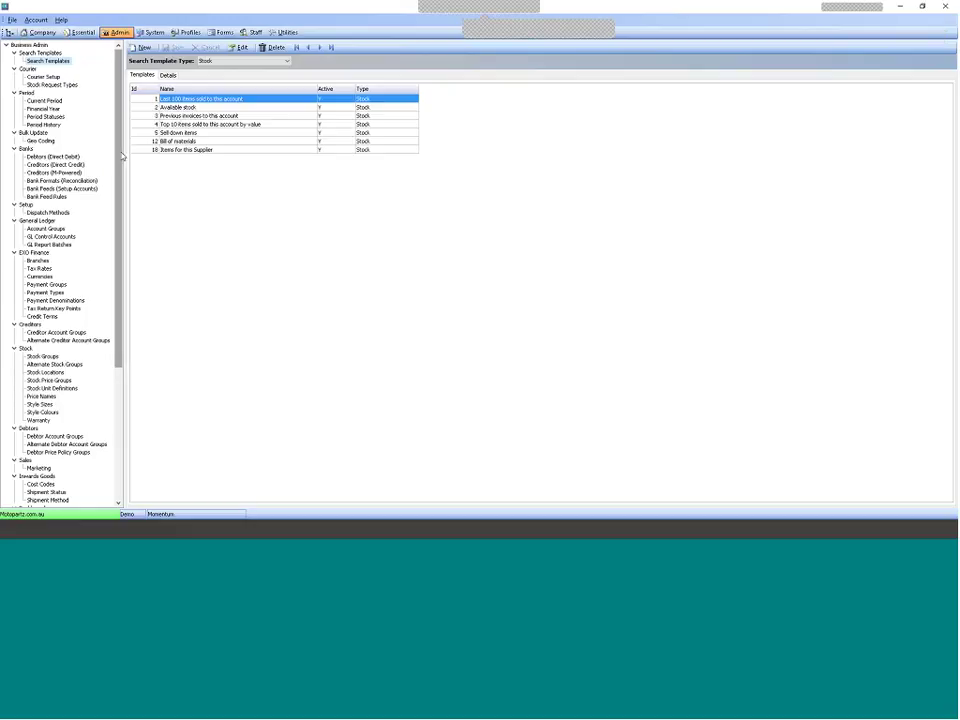
pyautogui.scroll(-7, 122, 161)
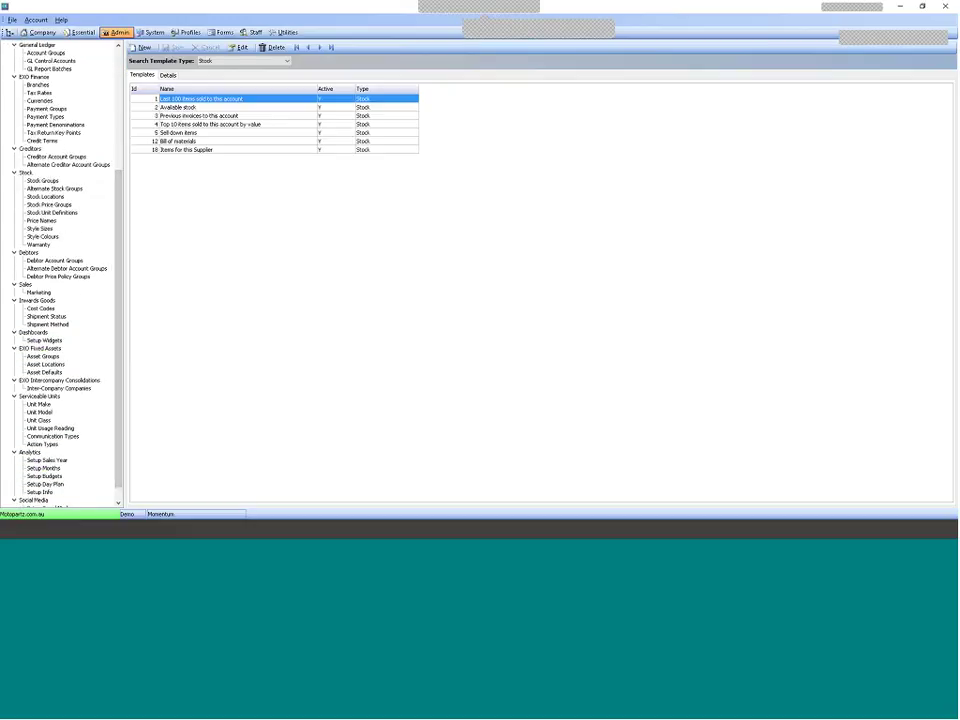
pyautogui.click(33, 332)
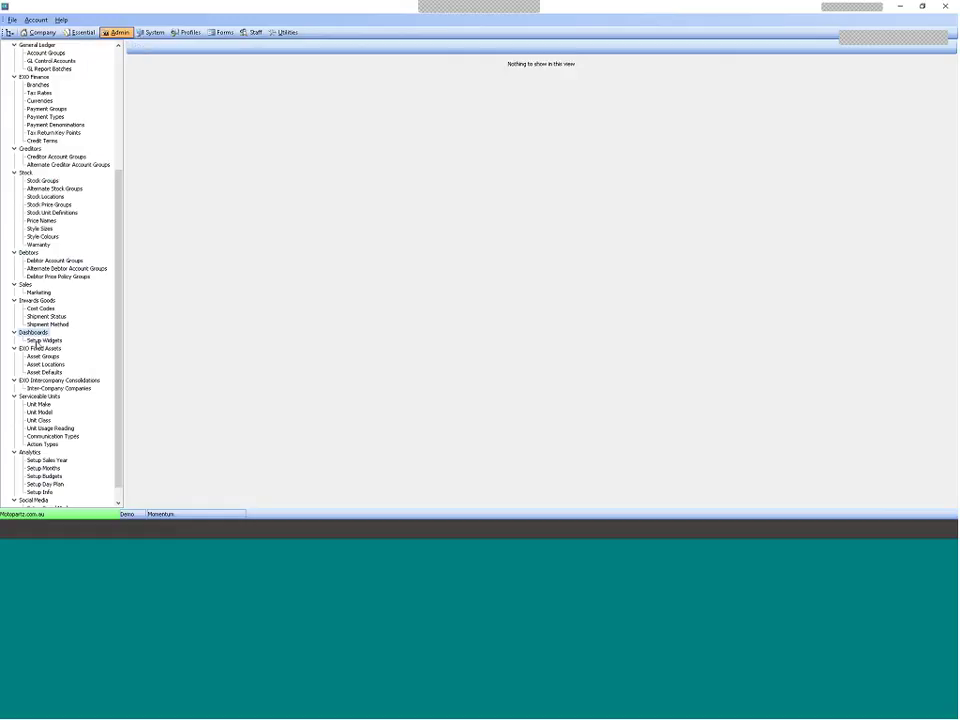
pyautogui.click(38, 341)
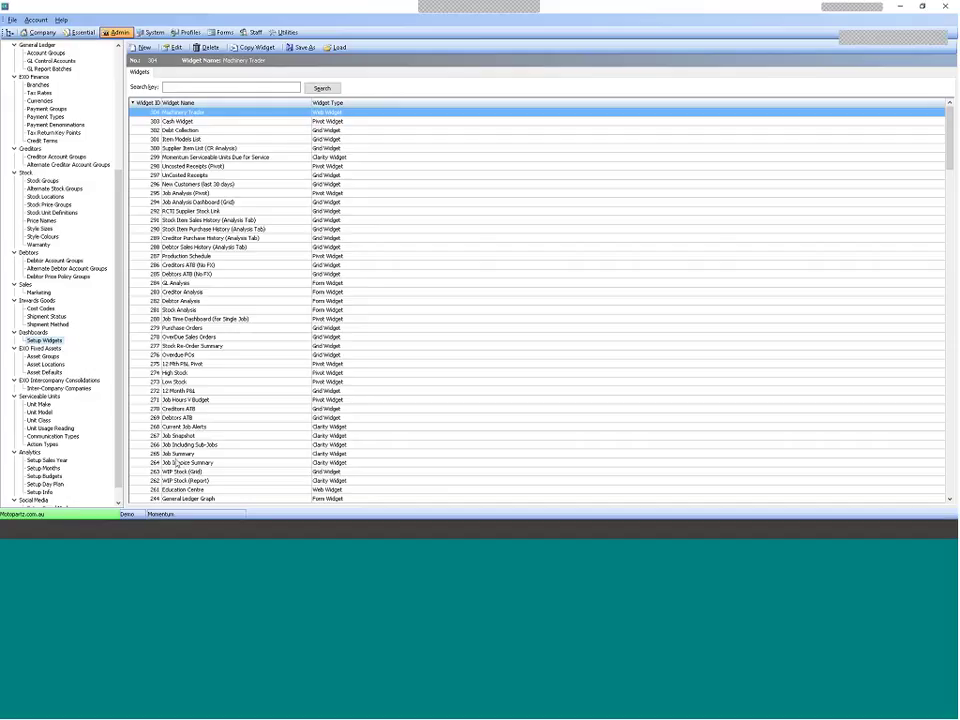
# Browse down the widget list and open the Job Snapshot widget for editing.
pyautogui.click(180, 400)
pyautogui.press('Down')
pyautogui.press('Down')
pyautogui.press('Down')
pyautogui.press('Down')
pyautogui.press('Down')
pyautogui.press('Down')
pyautogui.press('Down')
pyautogui.press('Down')
pyautogui.press('Down')
pyautogui.press('Down')
pyautogui.press('Down')
pyautogui.press('Down')
pyautogui.press('Down')
pyautogui.press('Down')
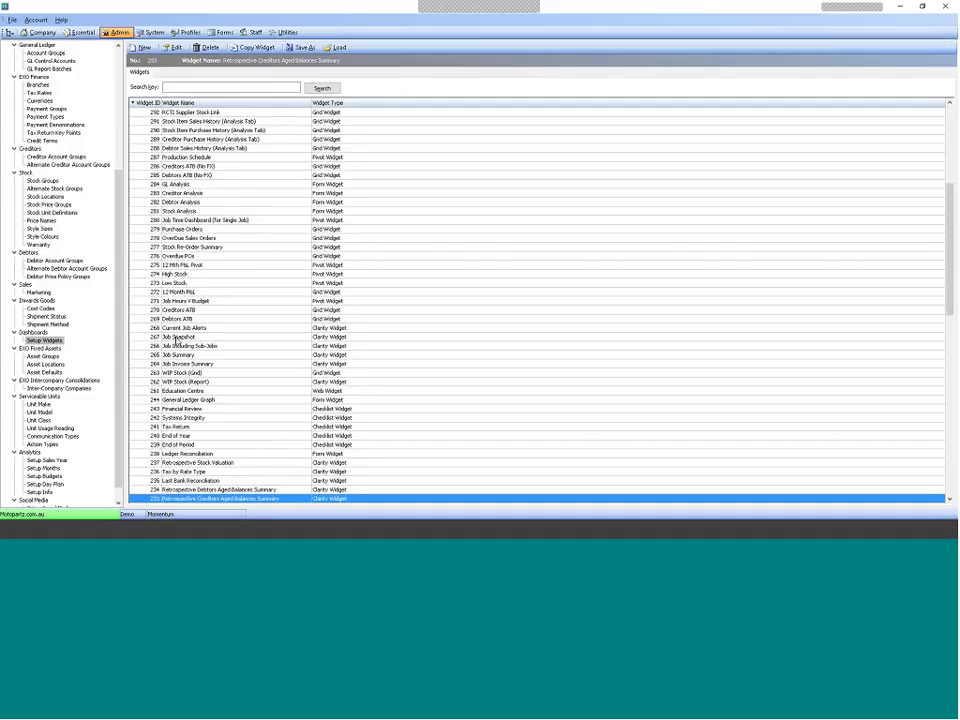
pyautogui.click(176, 337)
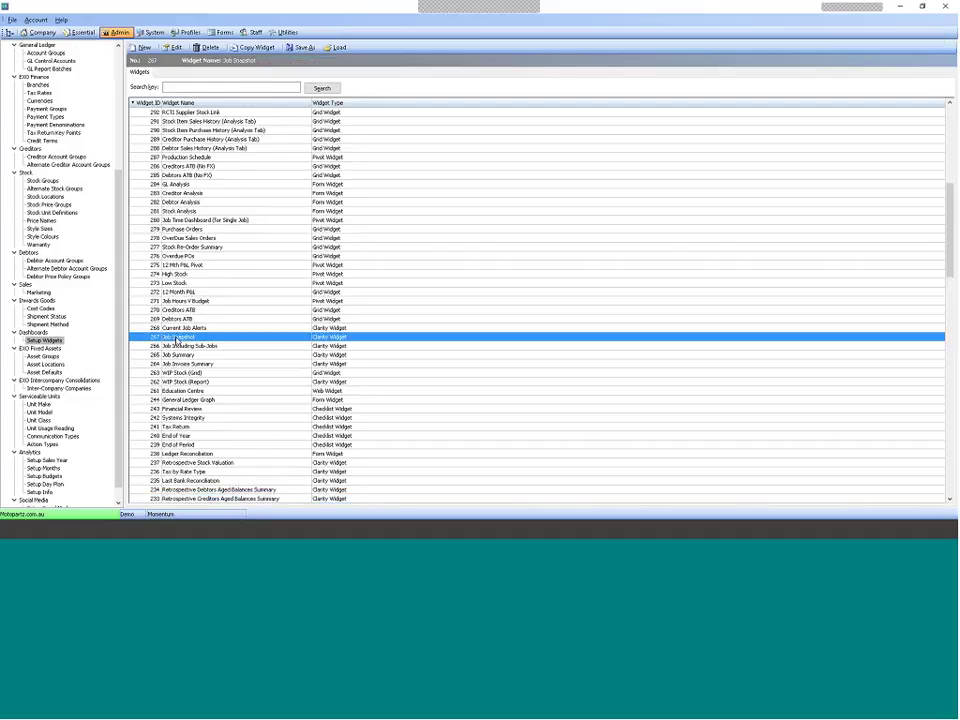
pyautogui.doubleClick(176, 340)
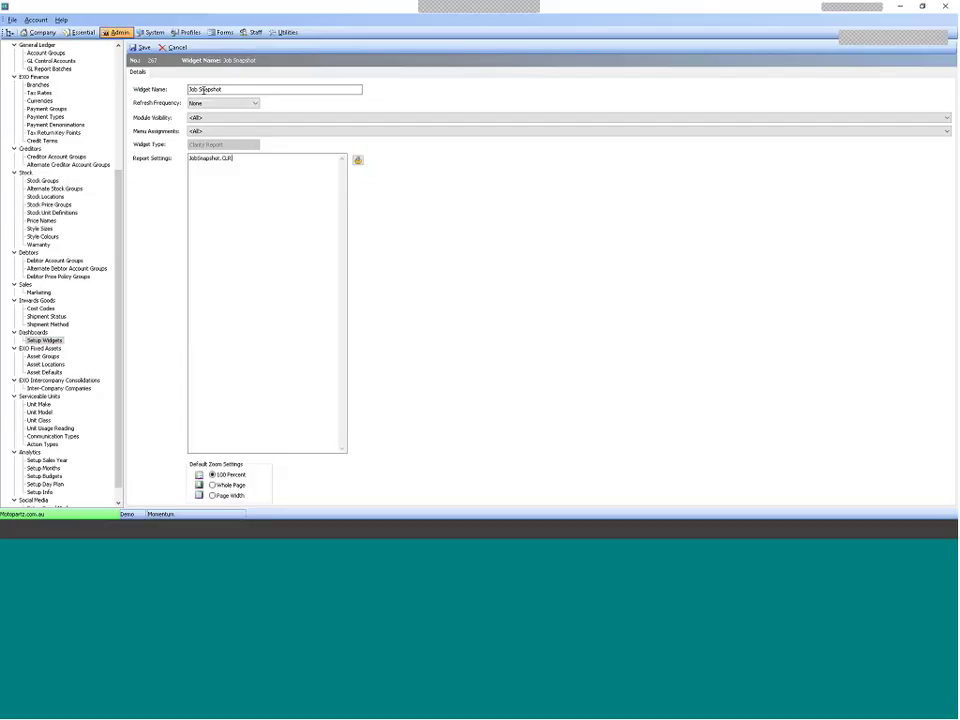
# Examine the refresh frequency and module visibility options of the Job Snapshot widget.
pyautogui.click(238, 105)
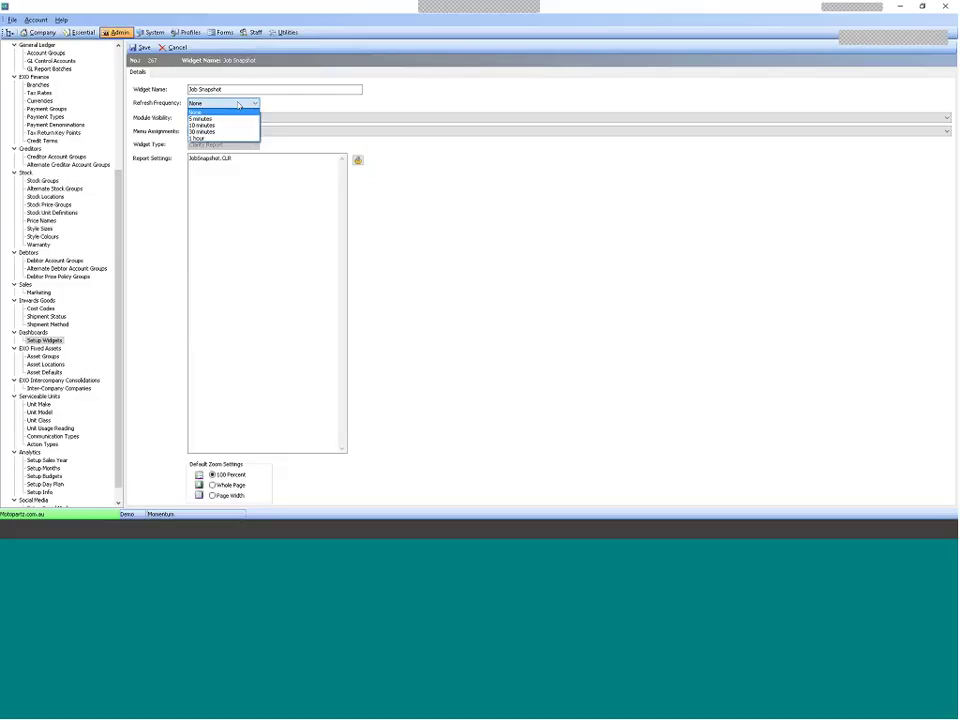
pyautogui.click(162, 89)
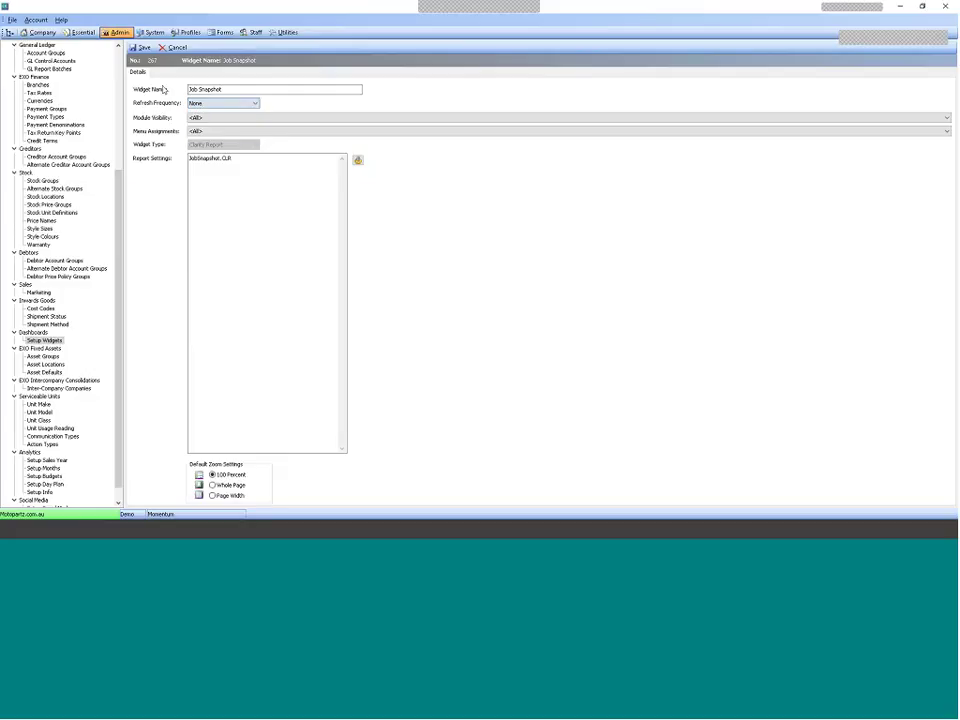
pyautogui.click(304, 119)
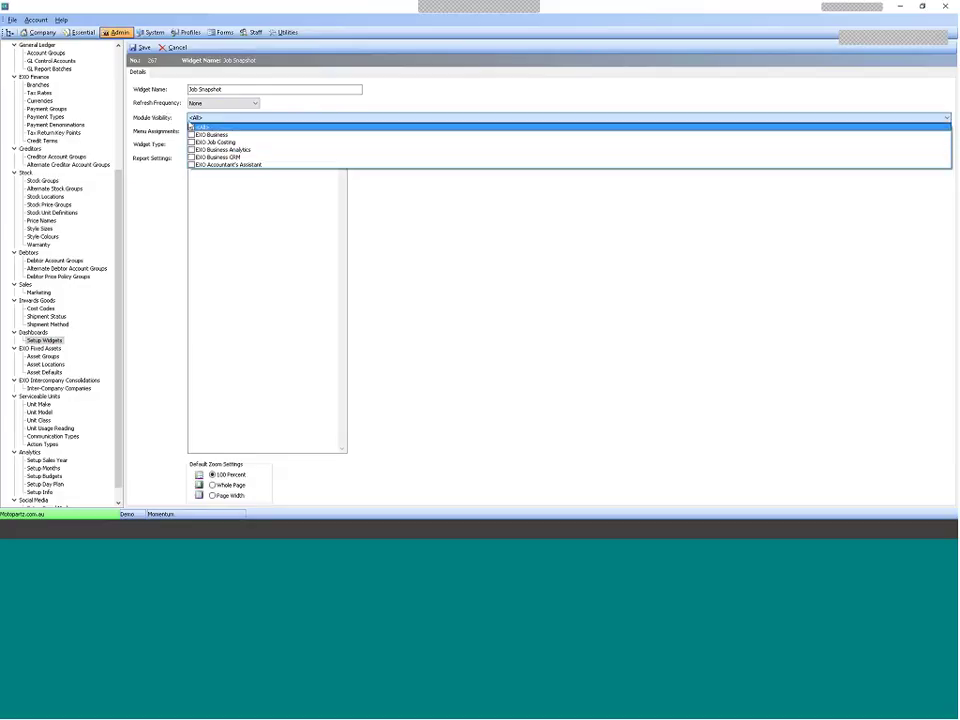
pyautogui.click(192, 127)
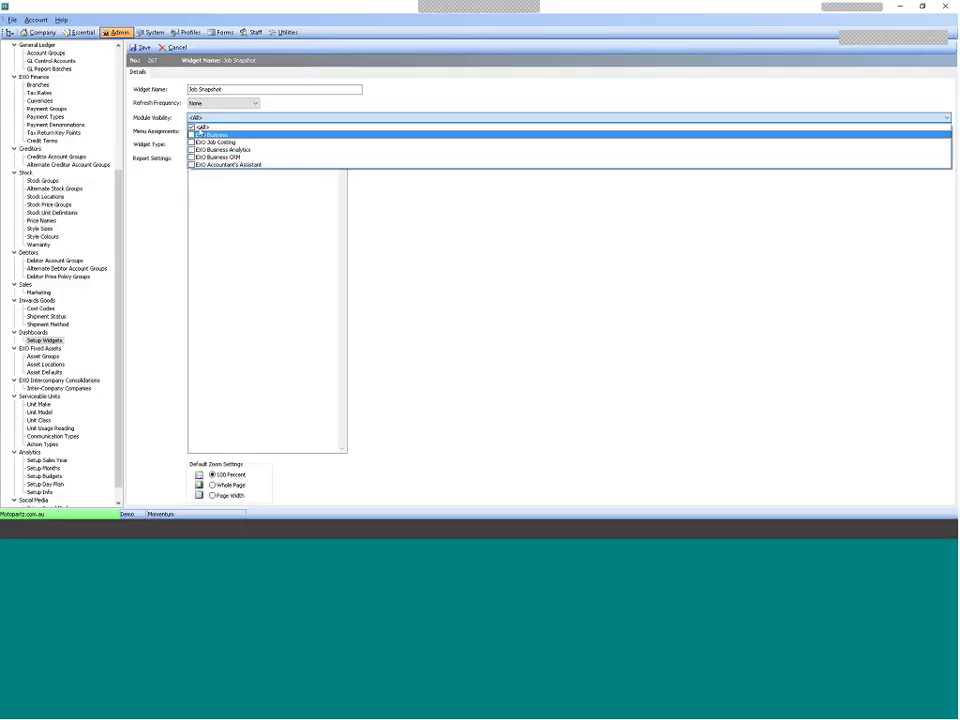
pyautogui.click(175, 117)
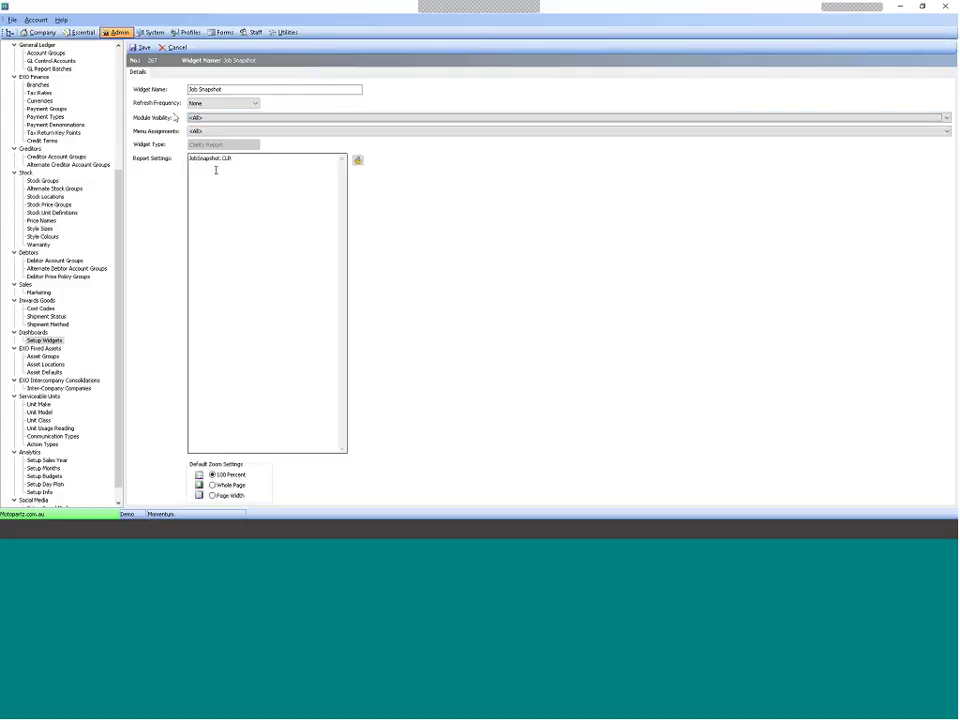
# Review the Job Snapshot widget's menu assignment options, keep <All> selected, and save the widget.
pyautogui.click(242, 131)
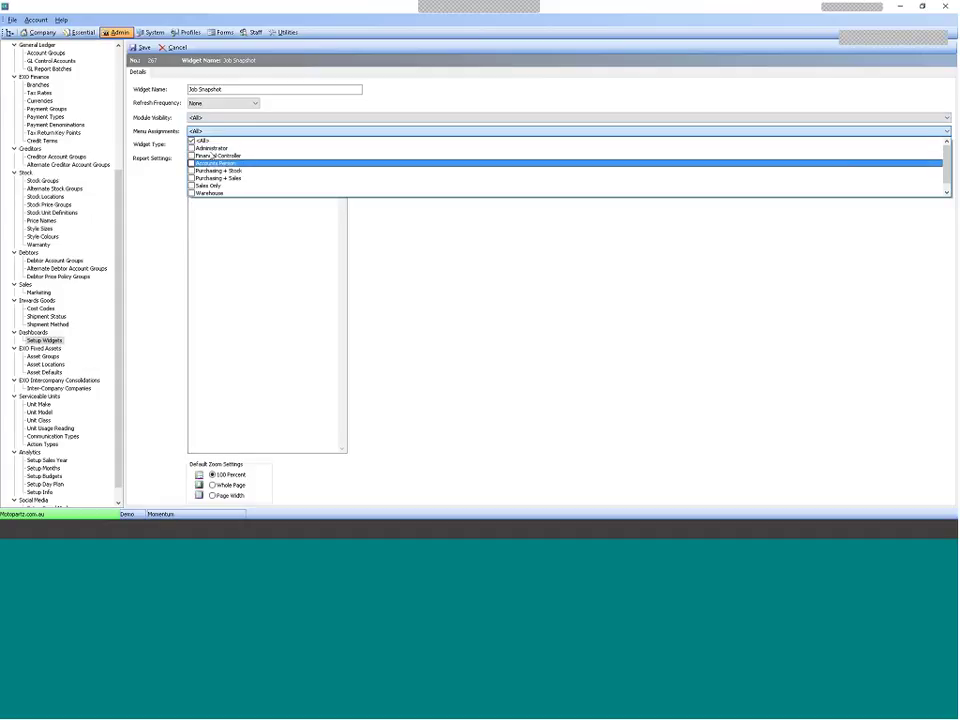
pyautogui.scroll(-1, 945, 172)
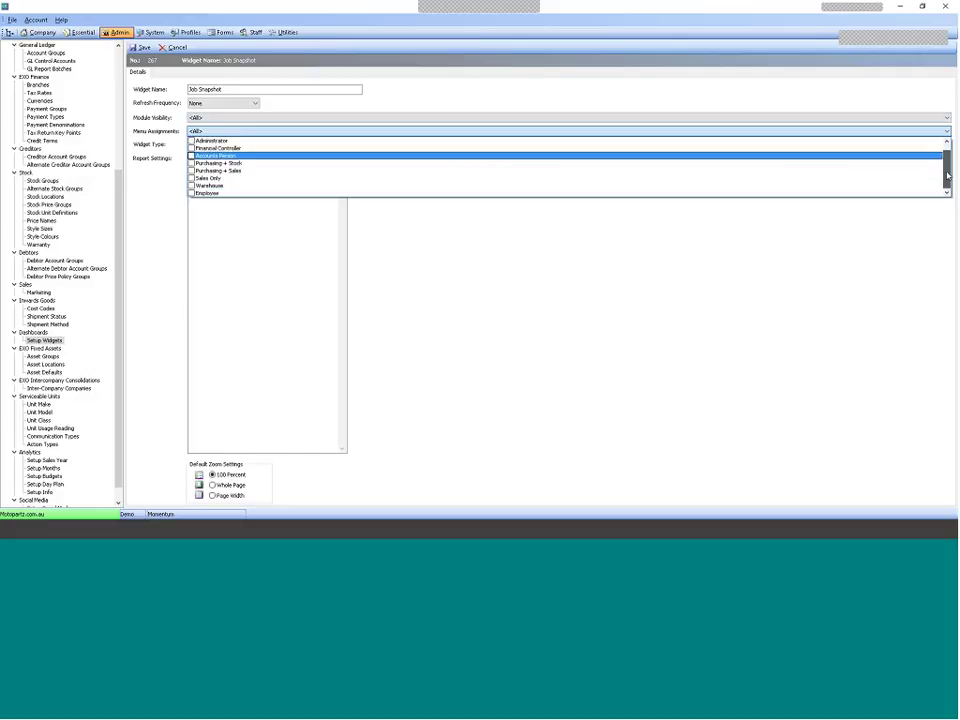
pyautogui.scroll(1, 945, 155)
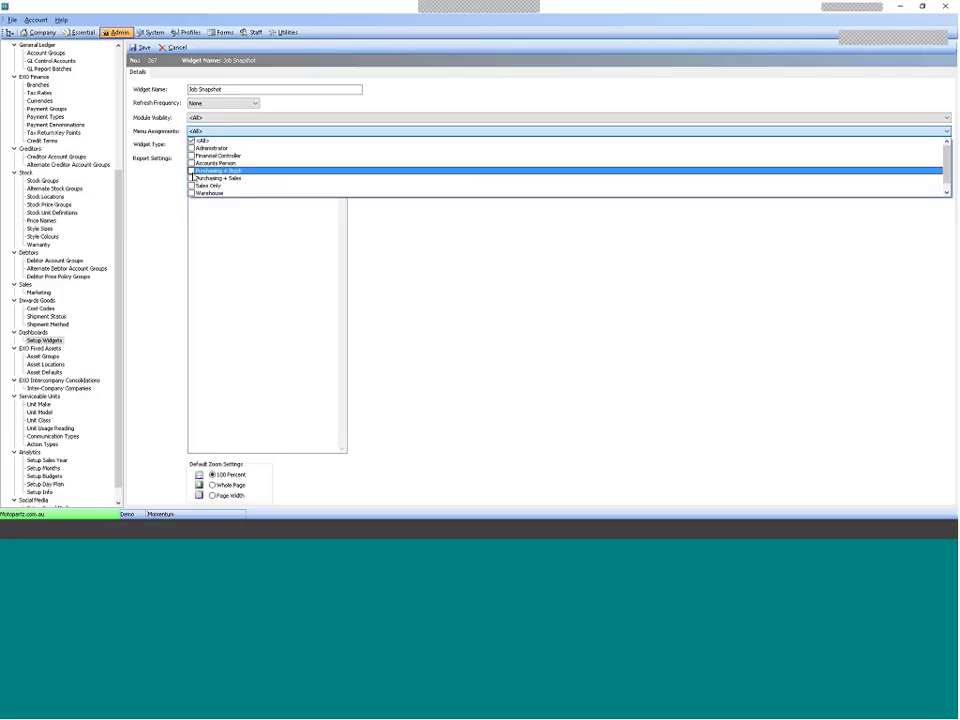
pyautogui.click(192, 140)
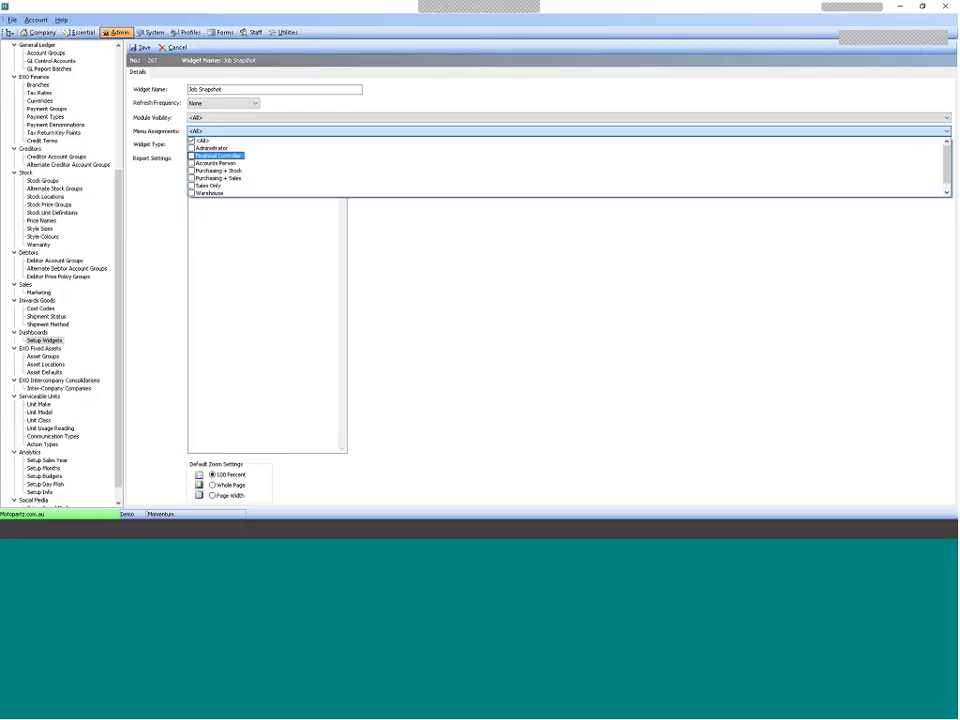
pyautogui.click(191, 140)
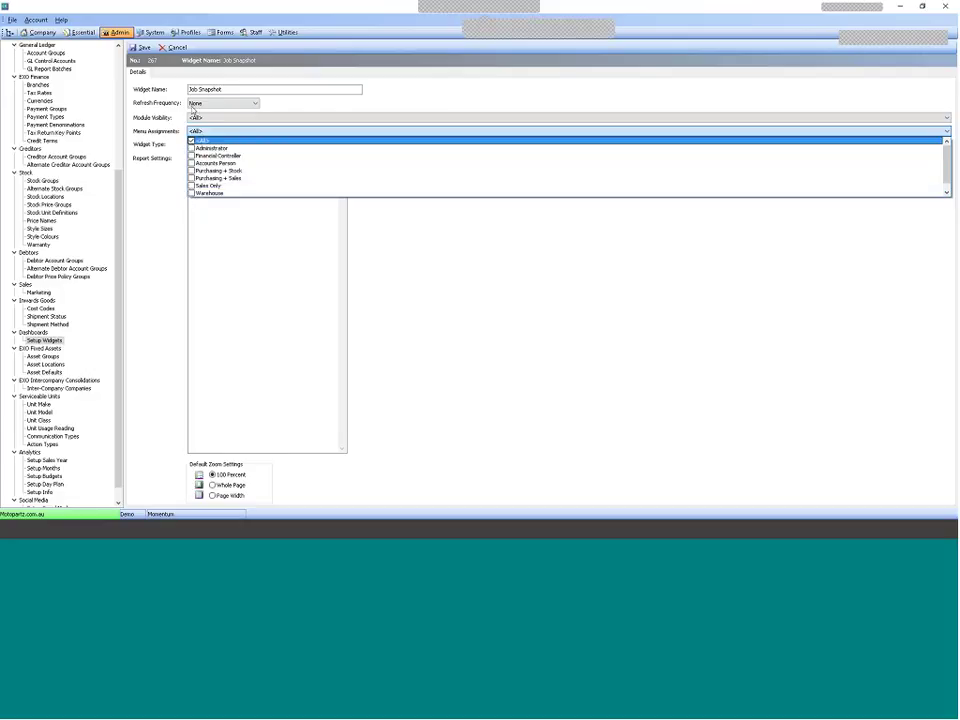
pyautogui.click(155, 112)
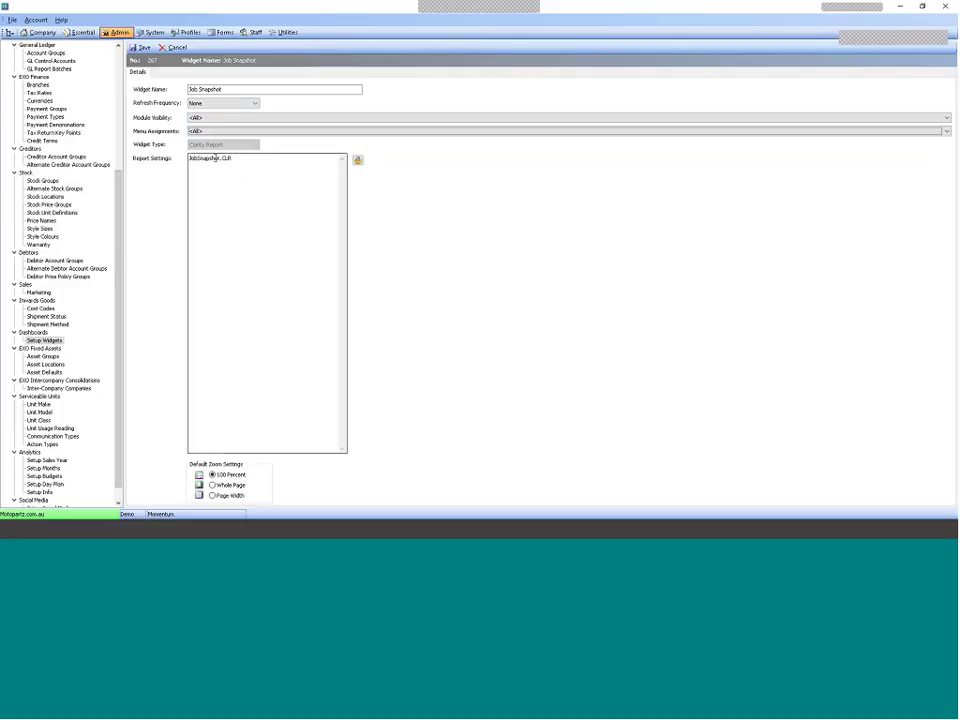
pyautogui.doubleClick(226, 157)
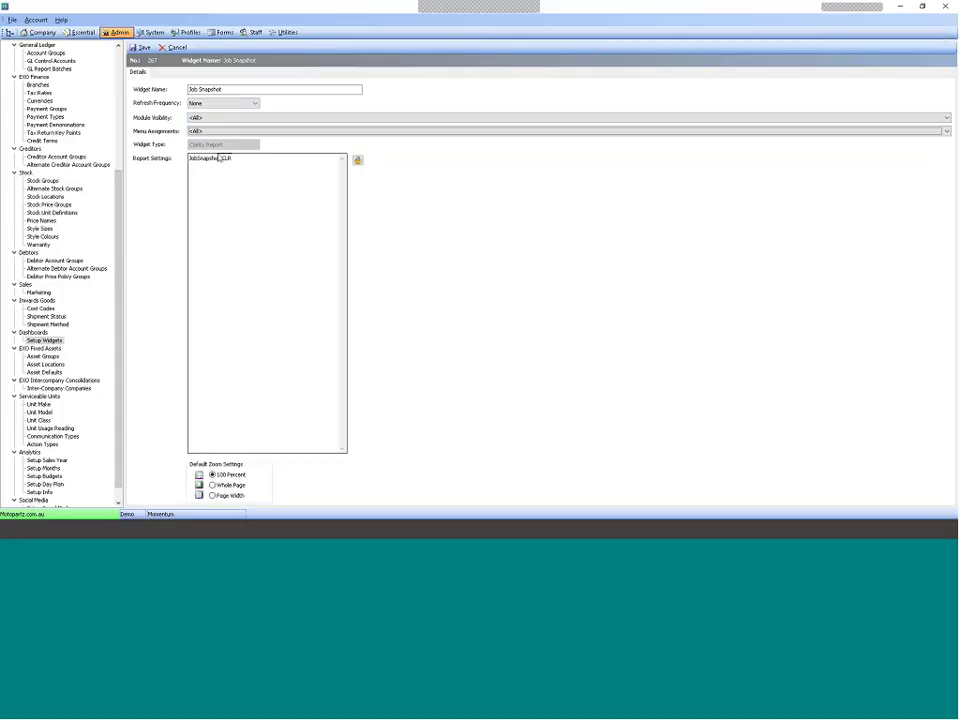
pyautogui.click(142, 47)
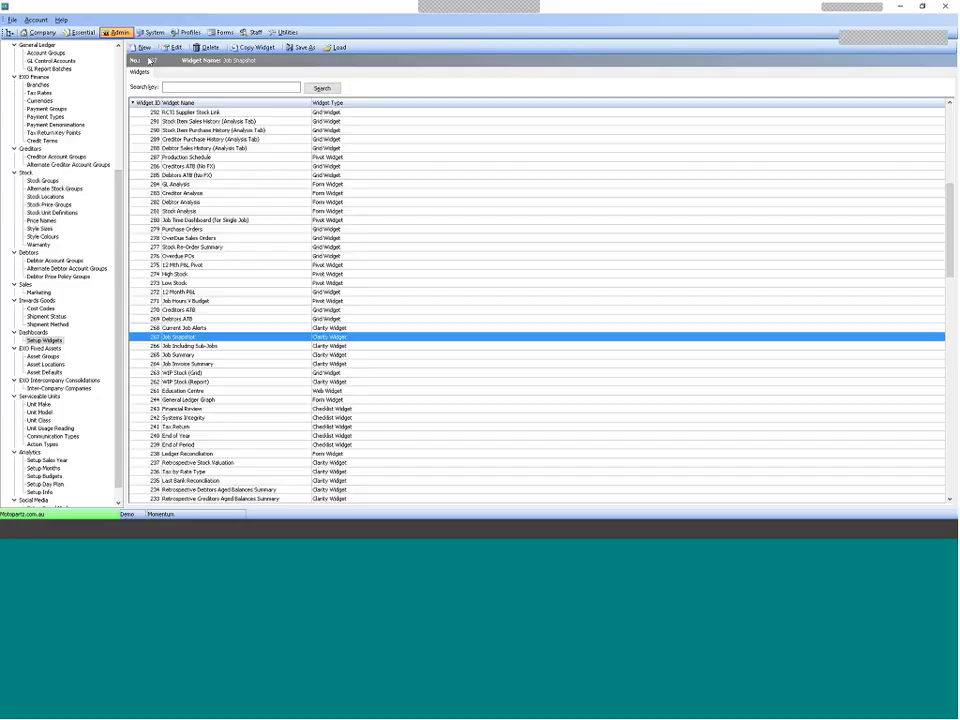
# Start a new widget to examine the available widget types, and cancel it without saving.
pyautogui.click(141, 47)
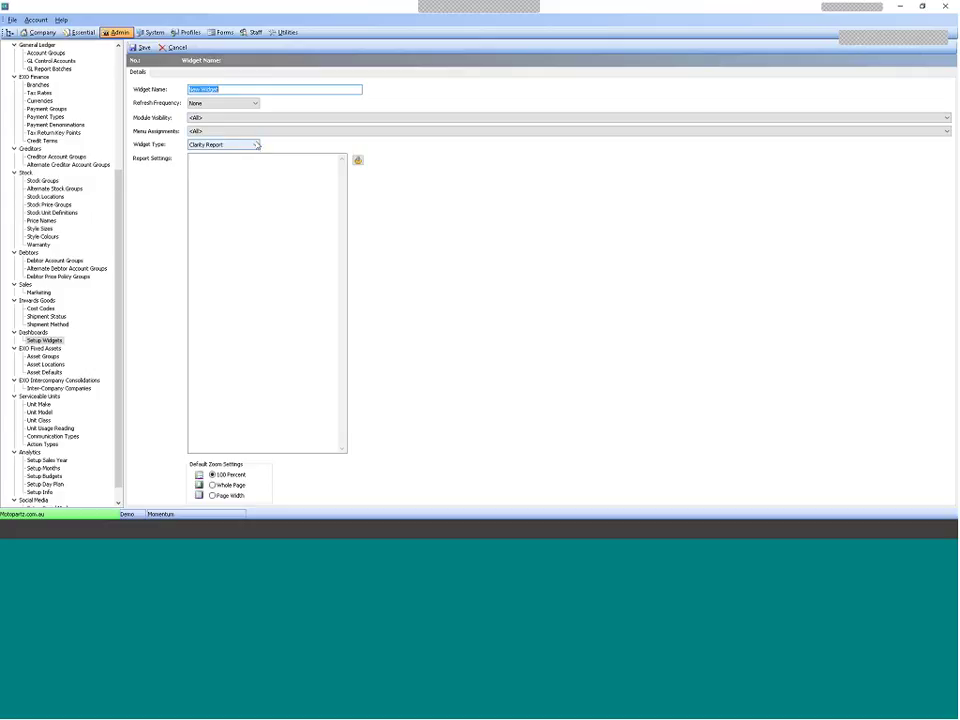
pyautogui.click(255, 145)
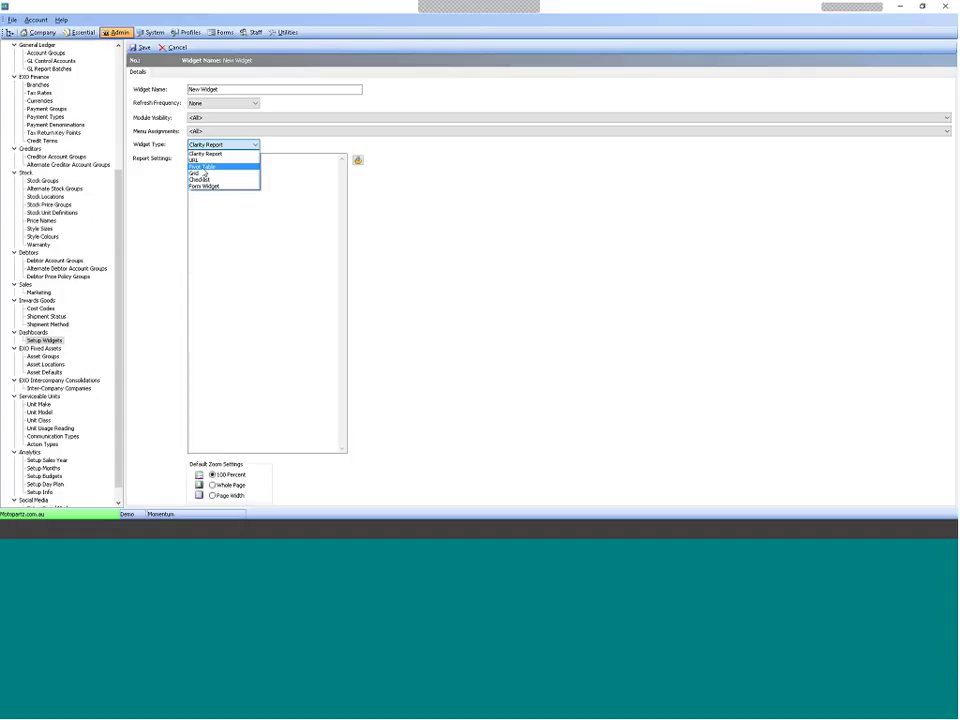
pyautogui.click(200, 145)
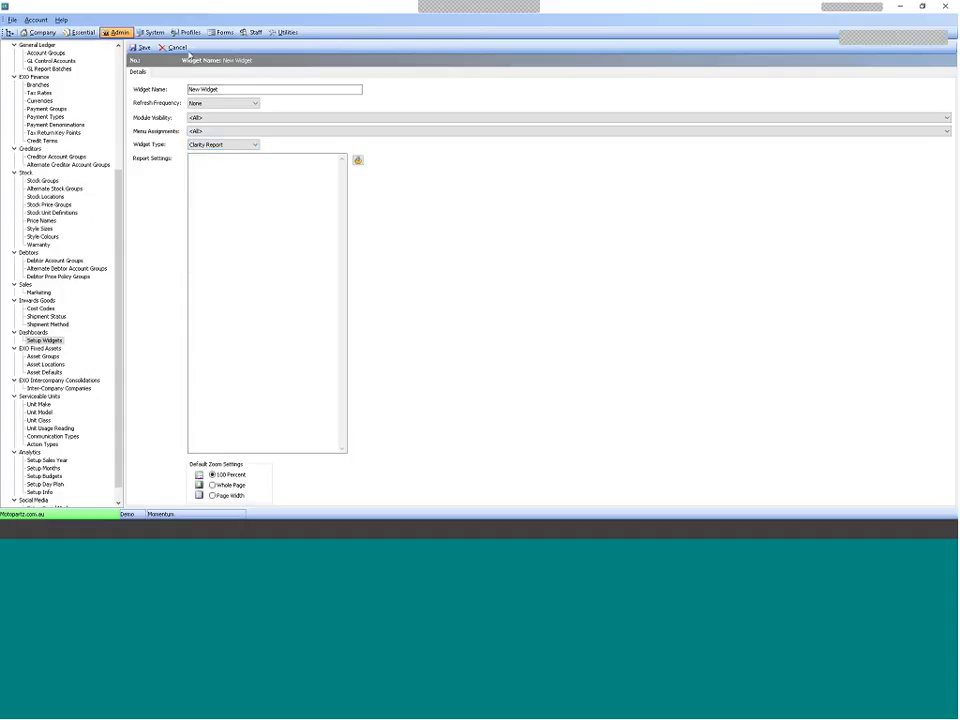
pyautogui.click(177, 48)
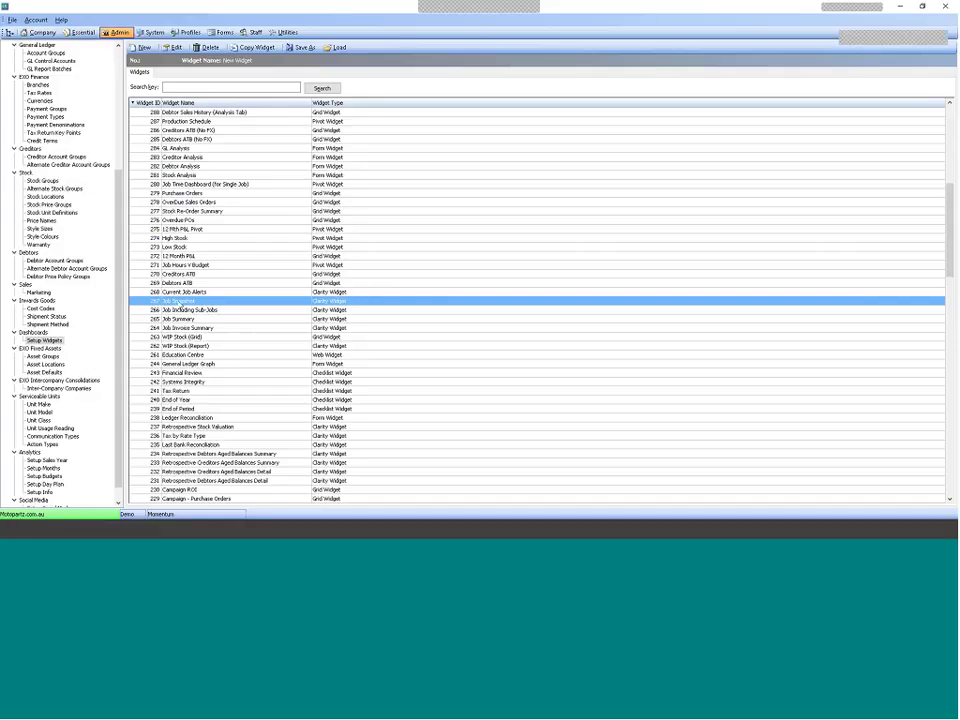
# Minimise the Configurator, return to the Sales workflow, and open the Analytics (Management Report) module in a maximised window.
pyautogui.click(903, 7)
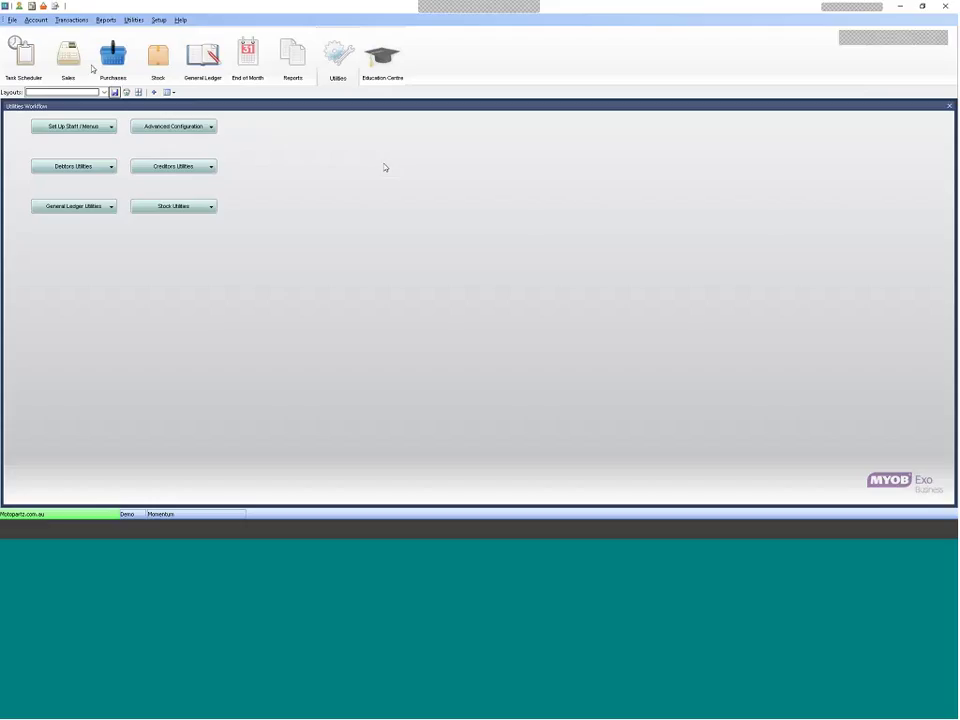
pyautogui.click(58, 50)
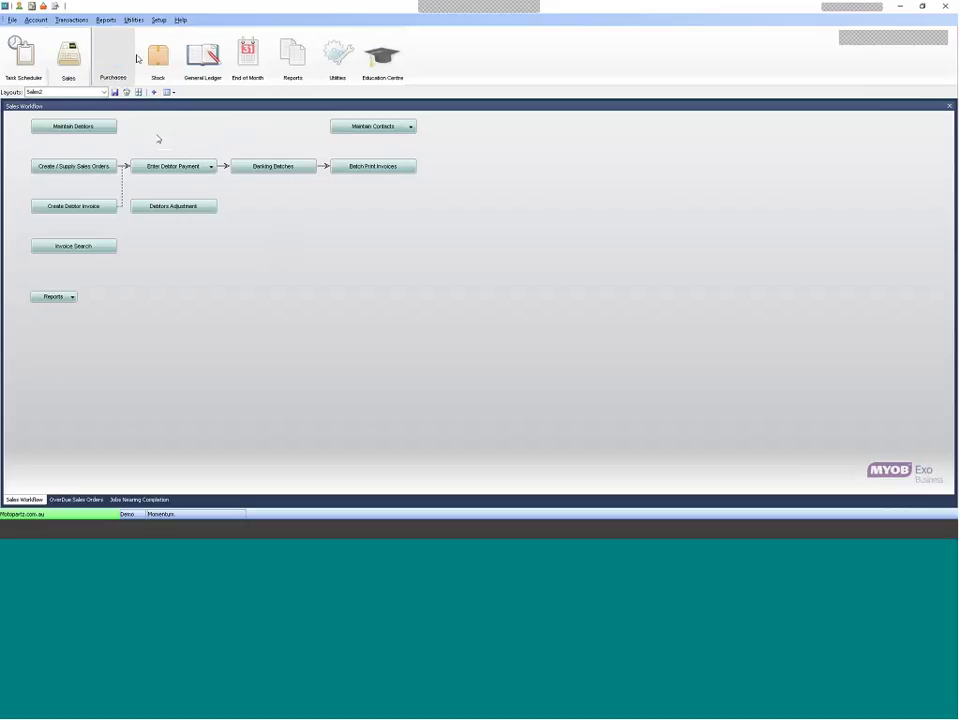
pyautogui.click(108, 20)
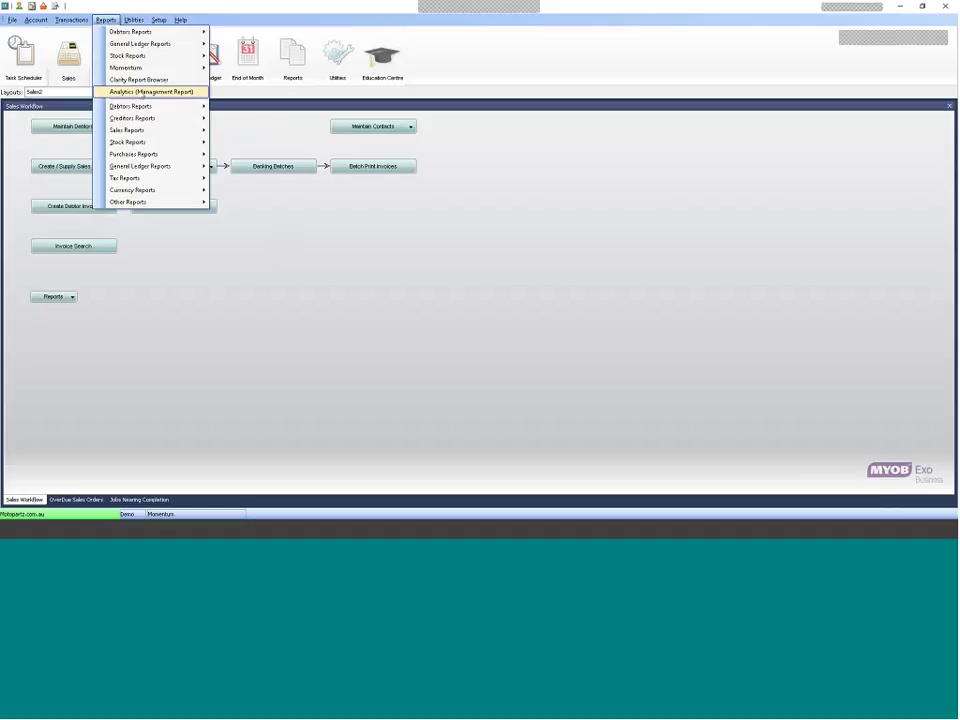
pyautogui.click(143, 92)
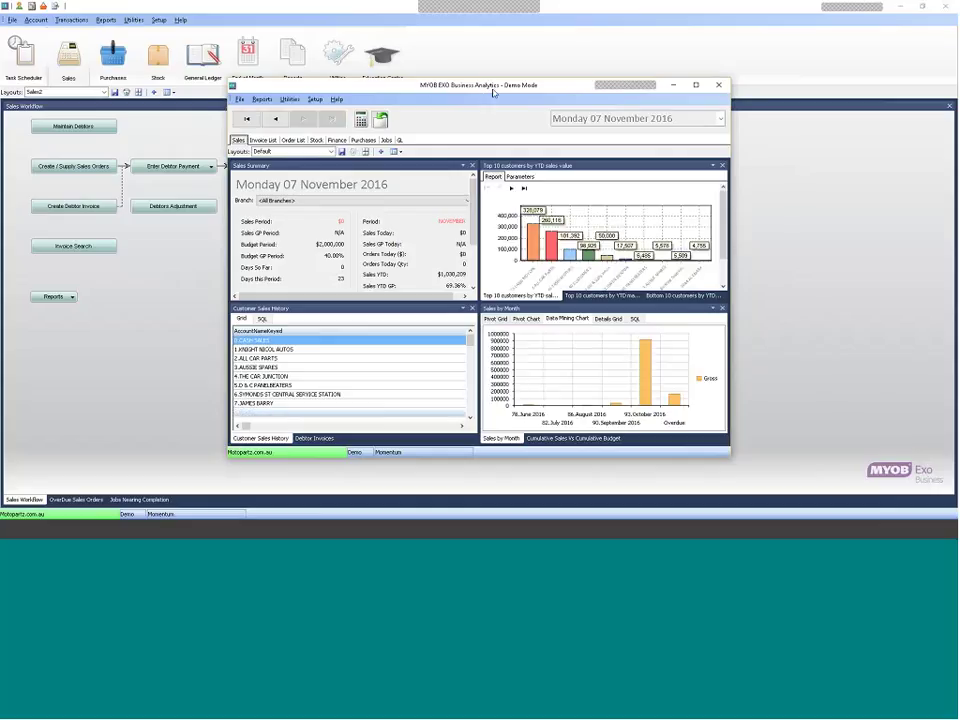
pyautogui.click(697, 86)
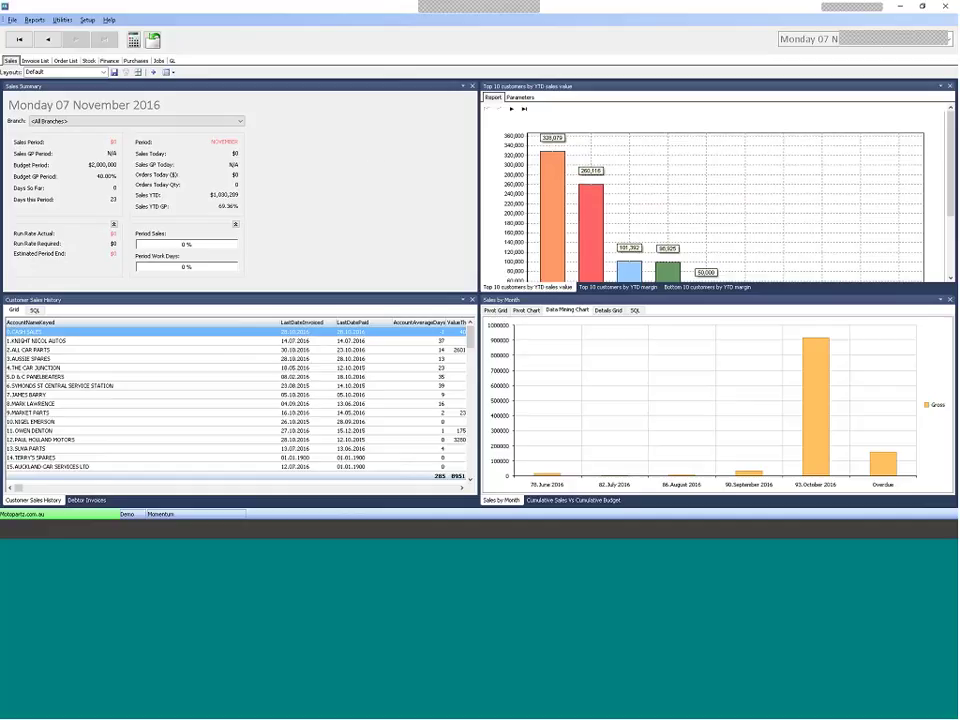
# View the Invoice List dashboard, return to the Sales dashboard, and select the Customer Sales History widget.
pyautogui.click(35, 61)
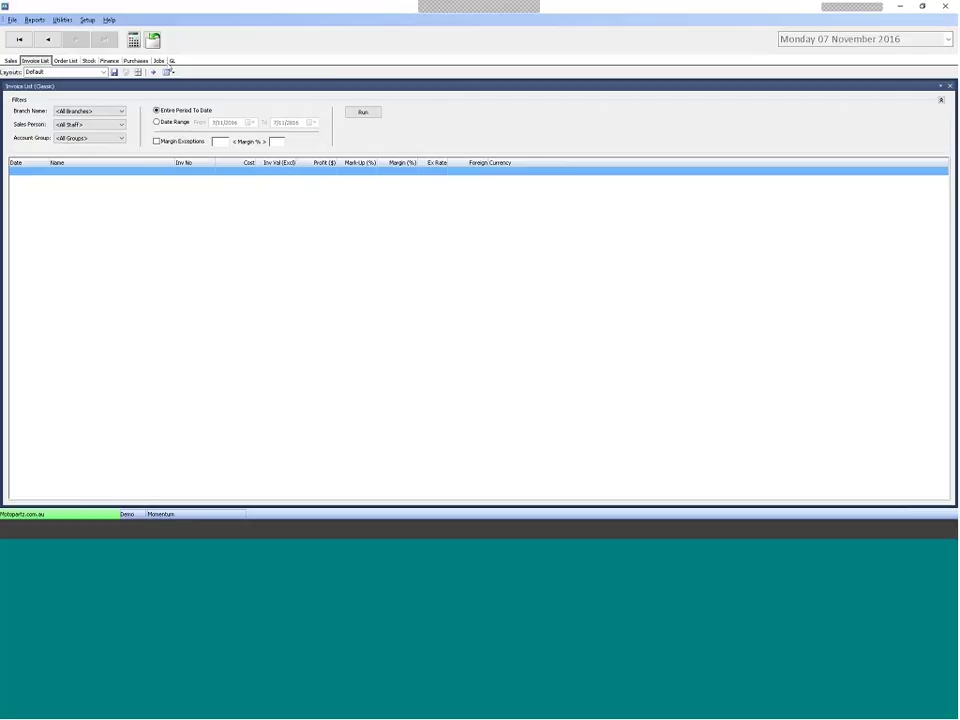
pyautogui.click(10, 61)
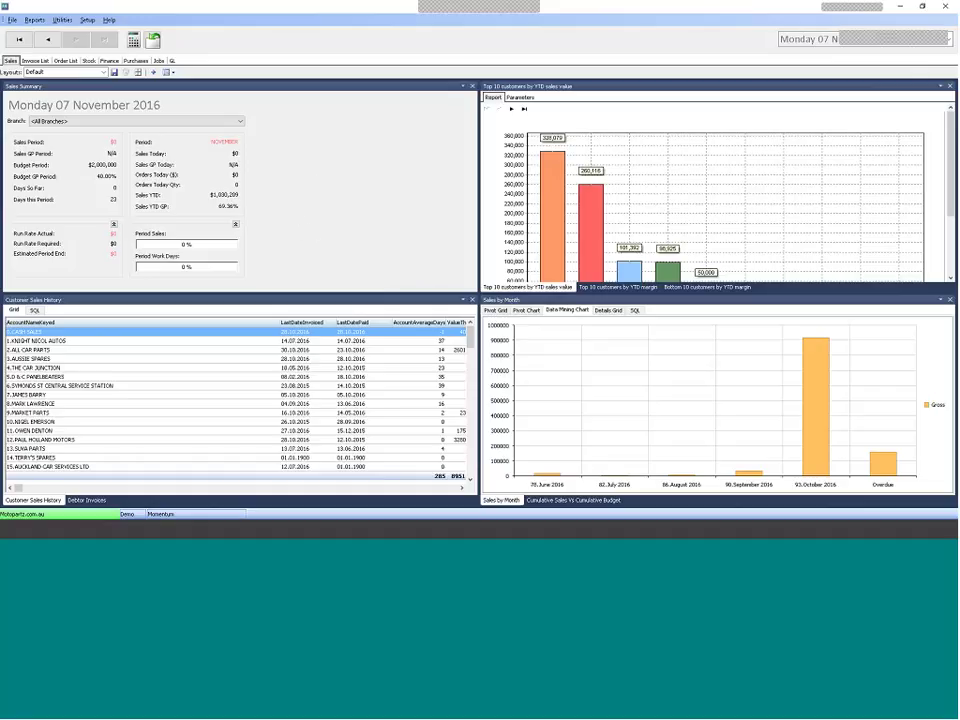
pyautogui.click(232, 300)
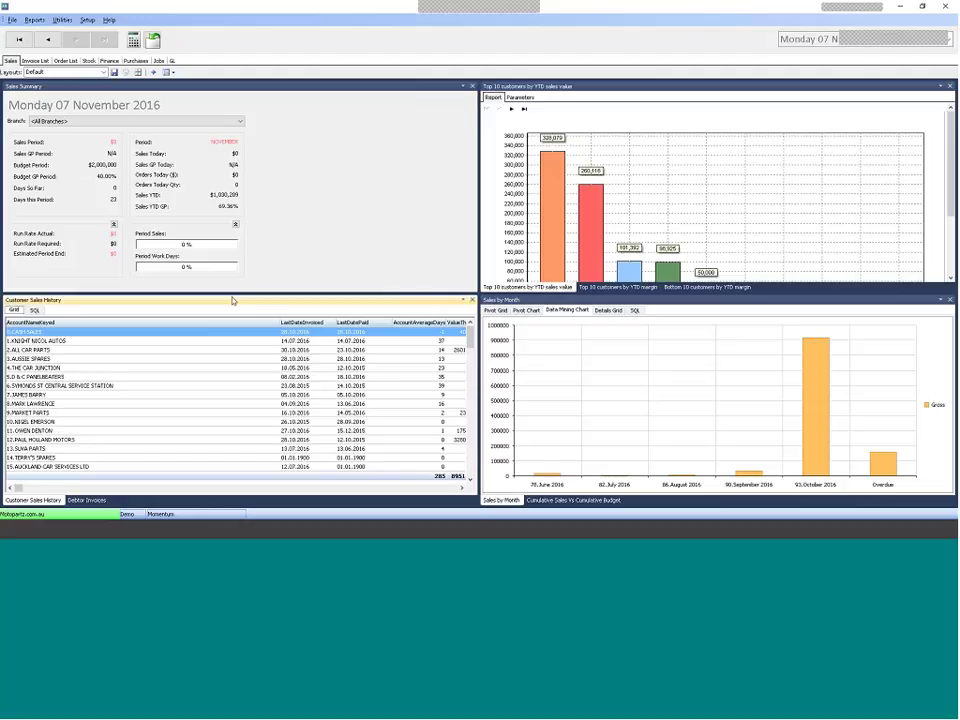
# Dock the Customer Sales History and Debtor Invoices widgets as tabs in the same pane as Sales Summary.
pyautogui.moveTo(232, 300); pyautogui.dragTo(241, 189)
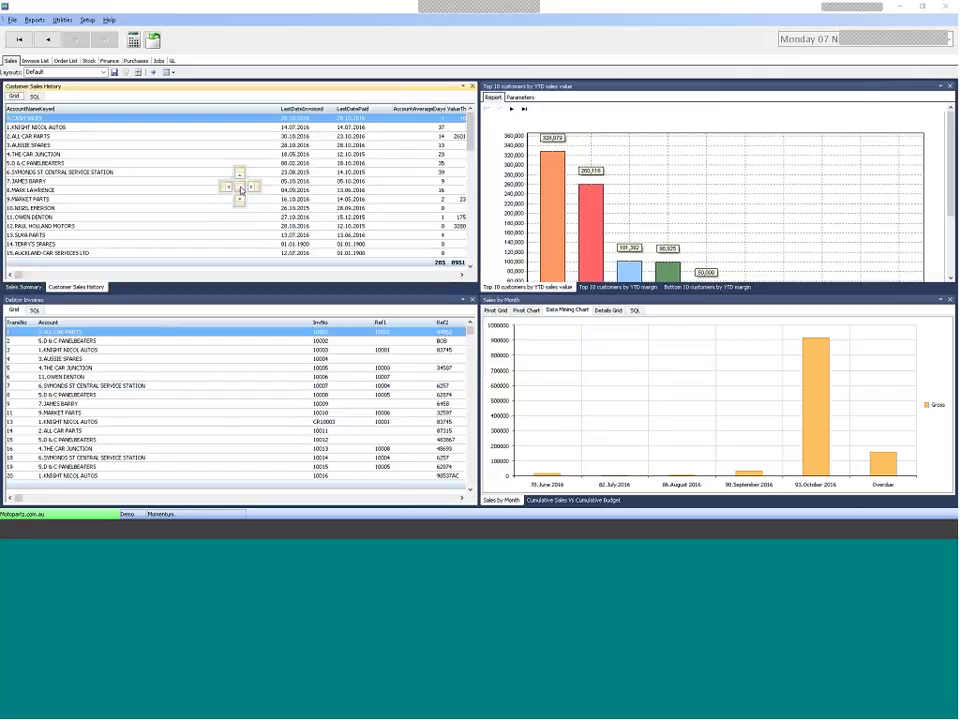
pyautogui.click(22, 287)
pyautogui.click(75, 287)
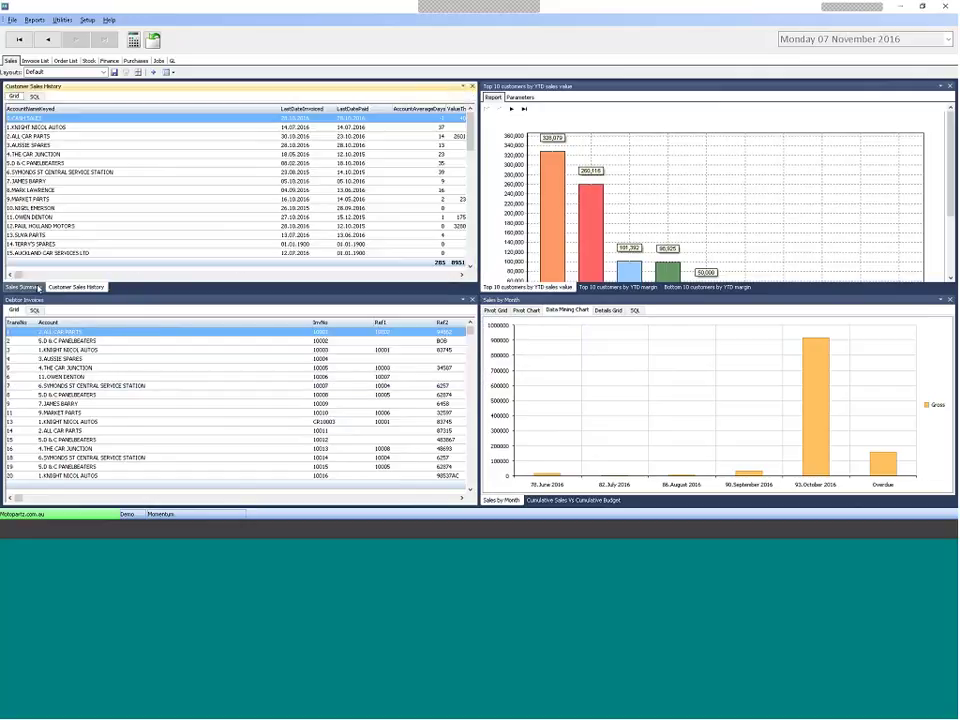
pyautogui.click(22, 287)
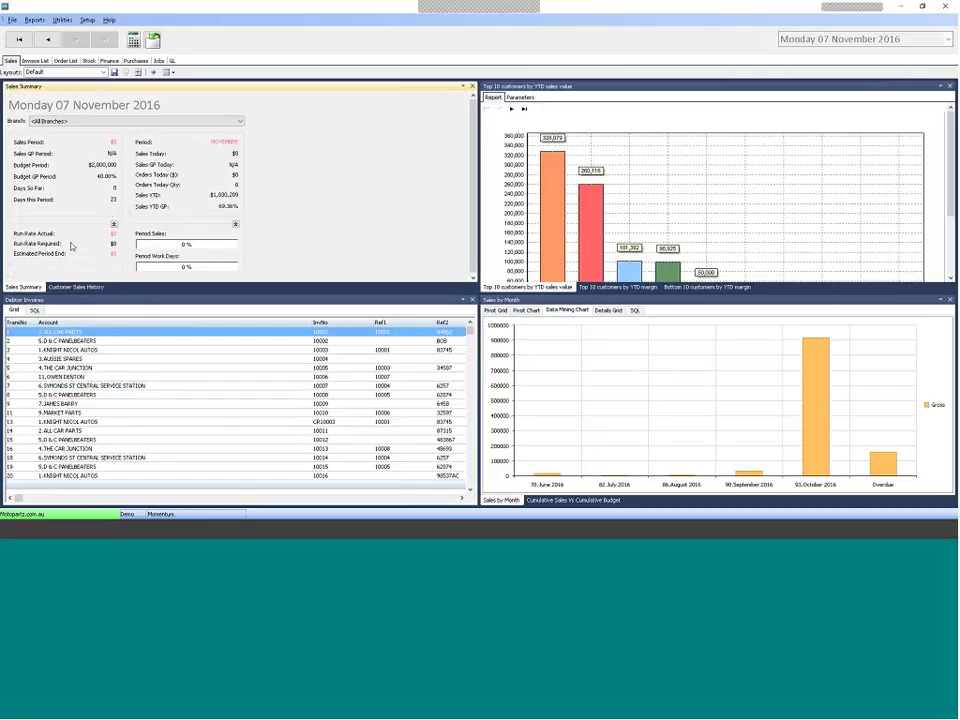
pyautogui.click(116, 307)
pyautogui.moveTo(116, 307); pyautogui.dragTo(238, 187)
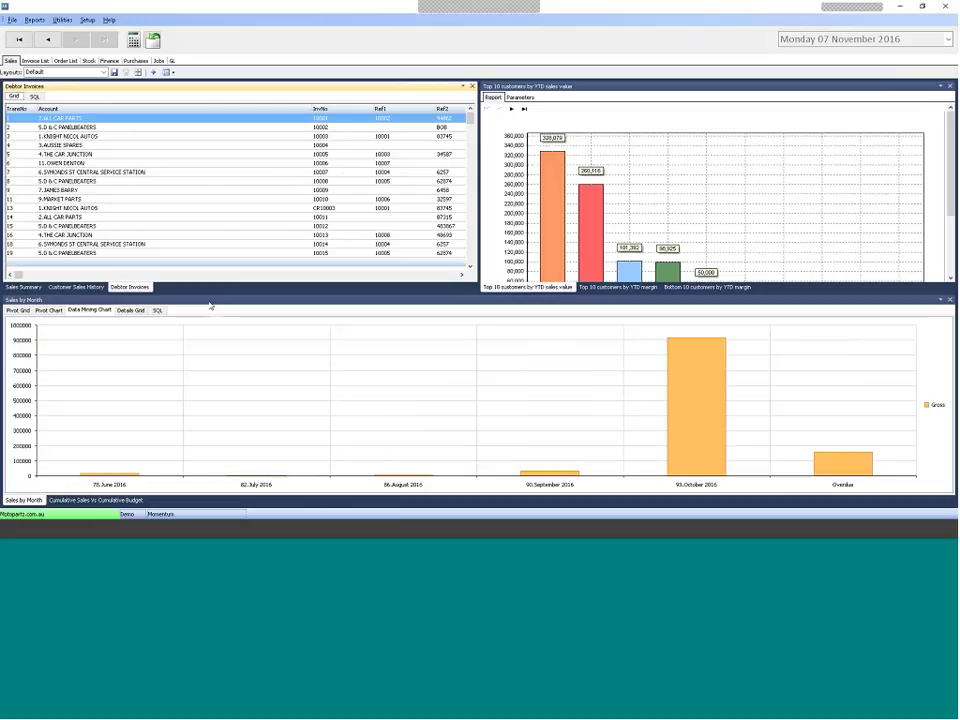
# Dock the Sales by Month and Cumulative Sales Vs Cumulative Budget widgets as tabs with the Top 10 customers widgets.
pyautogui.moveTo(210, 306); pyautogui.dragTo(716, 186)
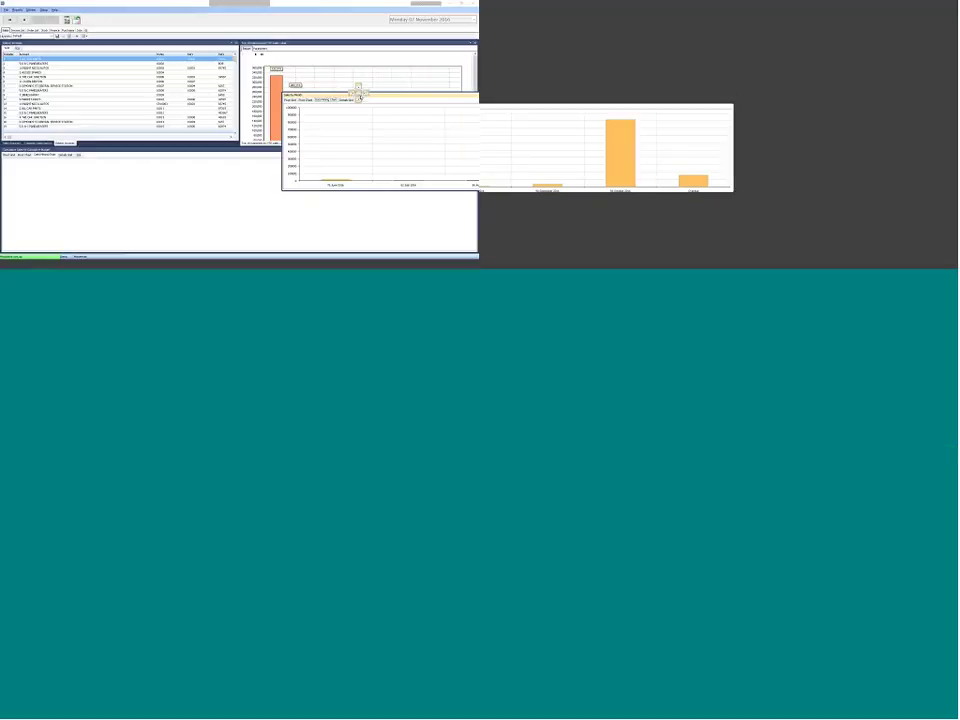
pyautogui.moveTo(359, 97); pyautogui.dragTo(359, 97)
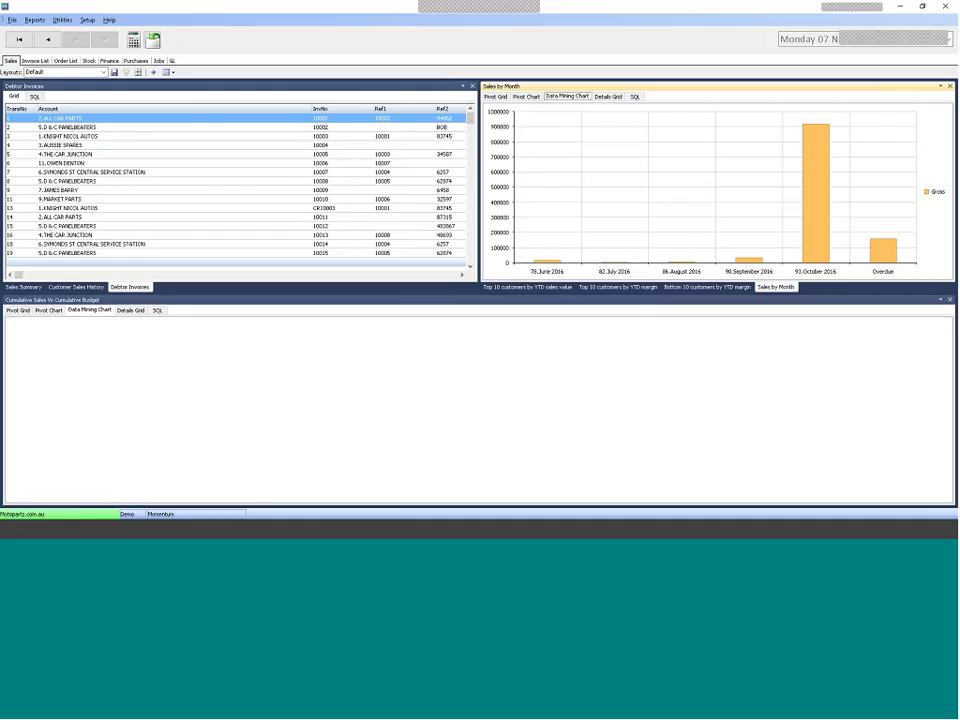
pyautogui.moveTo(326, 303); pyautogui.dragTo(664, 161)
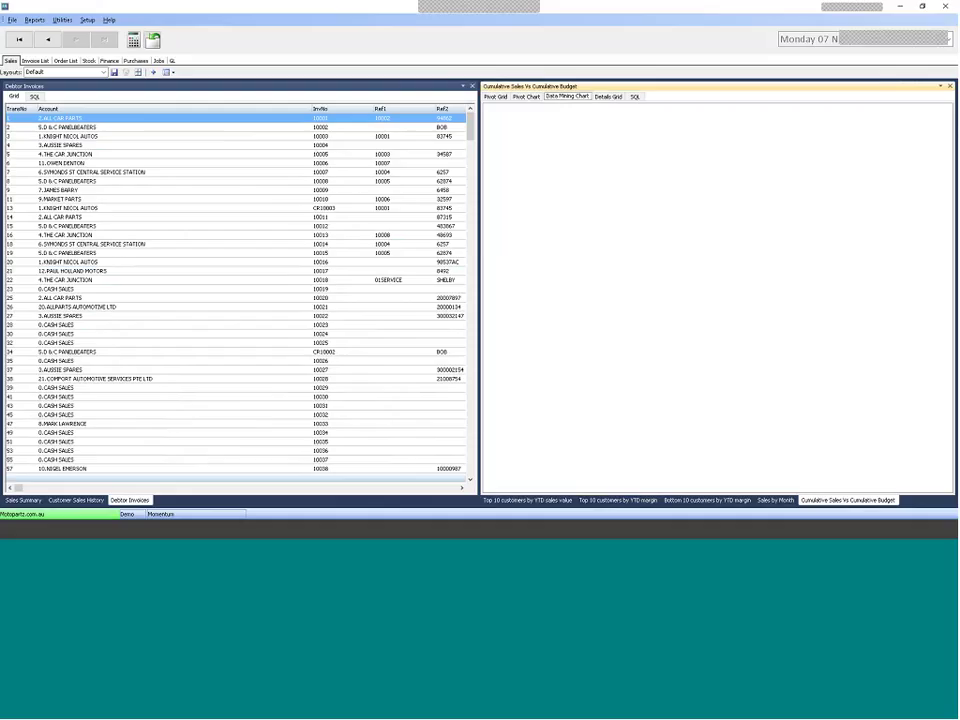
# Show Sales Summary beside Top 10 customers by YTD sales value and save the dashboard layout as Sales1.
pyautogui.click(23, 500)
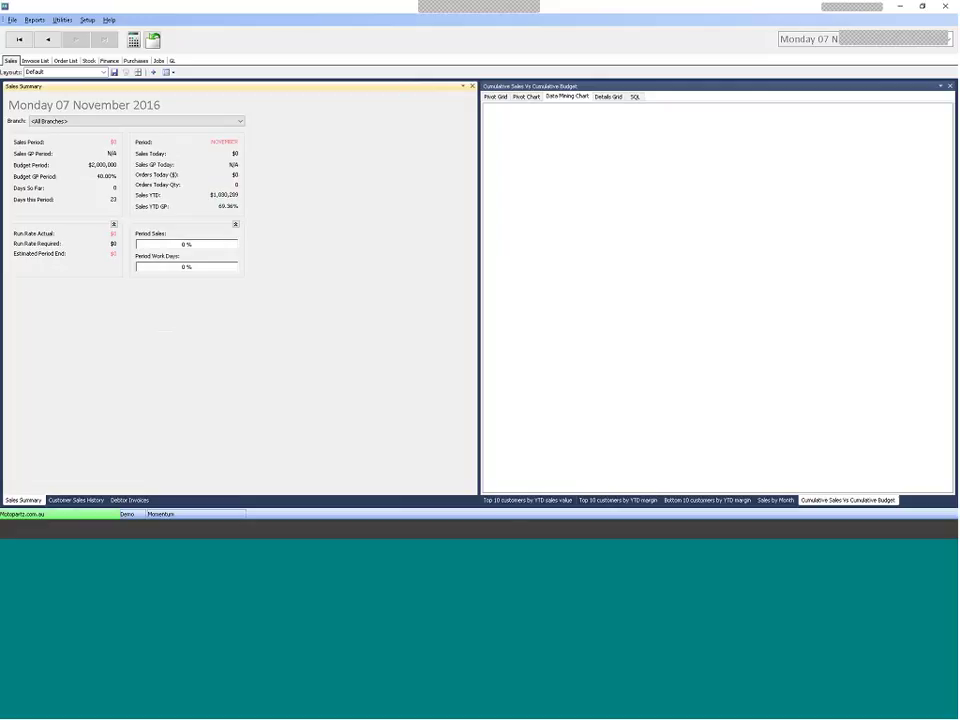
pyautogui.click(525, 501)
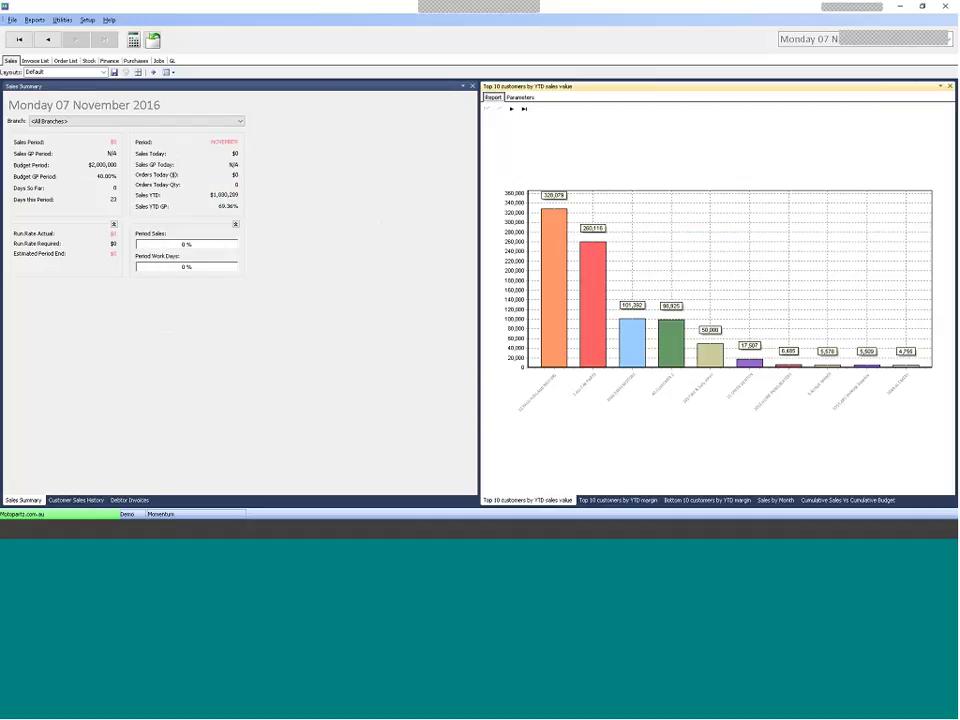
pyautogui.click(114, 73)
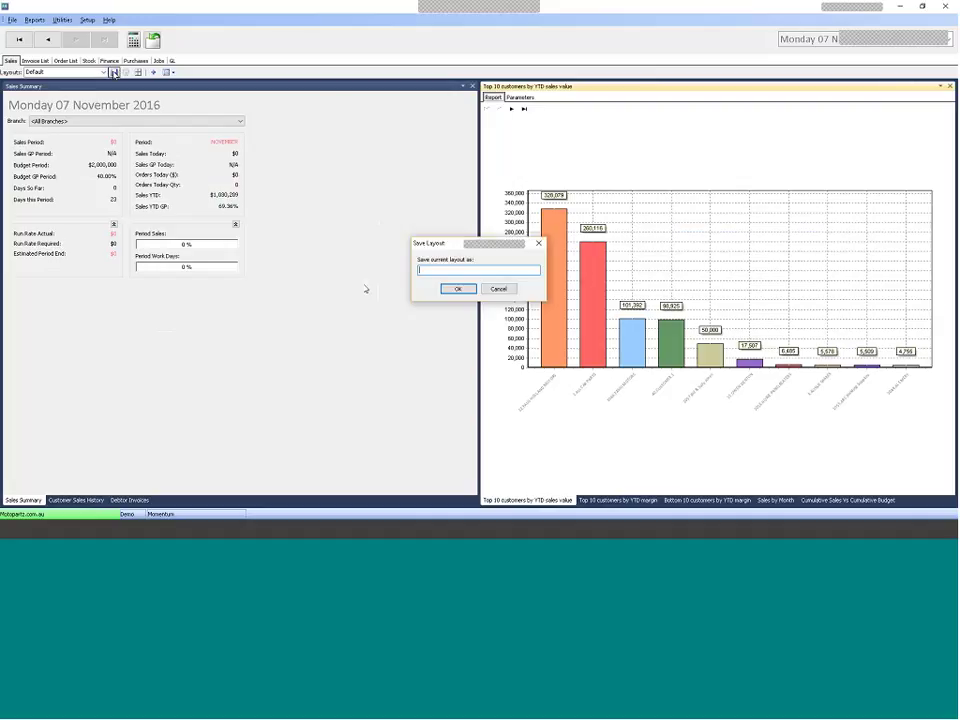
pyautogui.write('Sa')
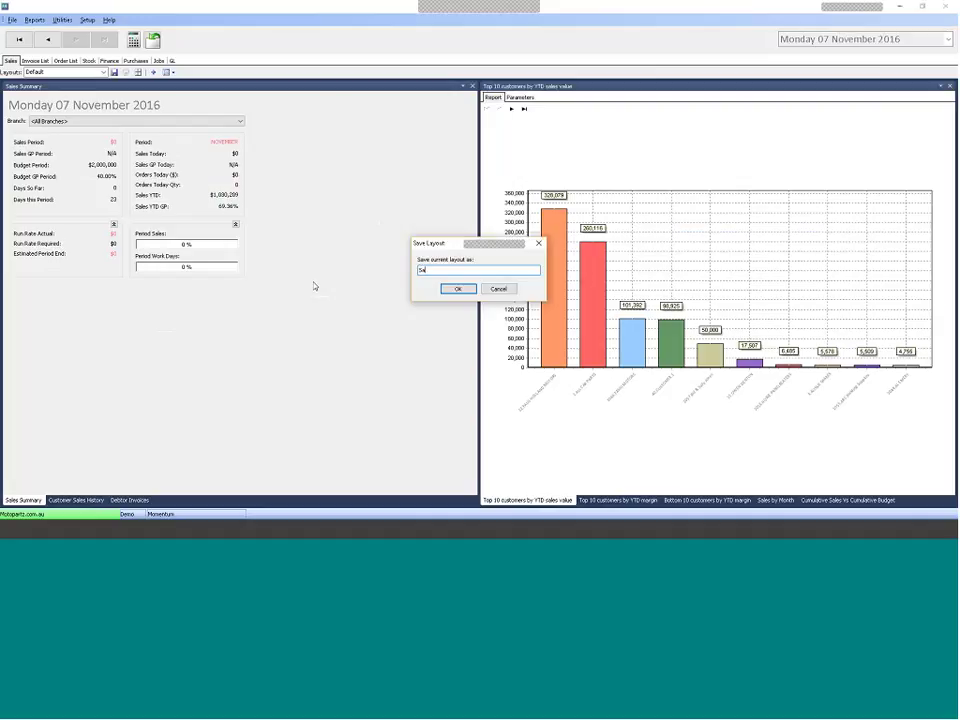
pyautogui.write('les1')
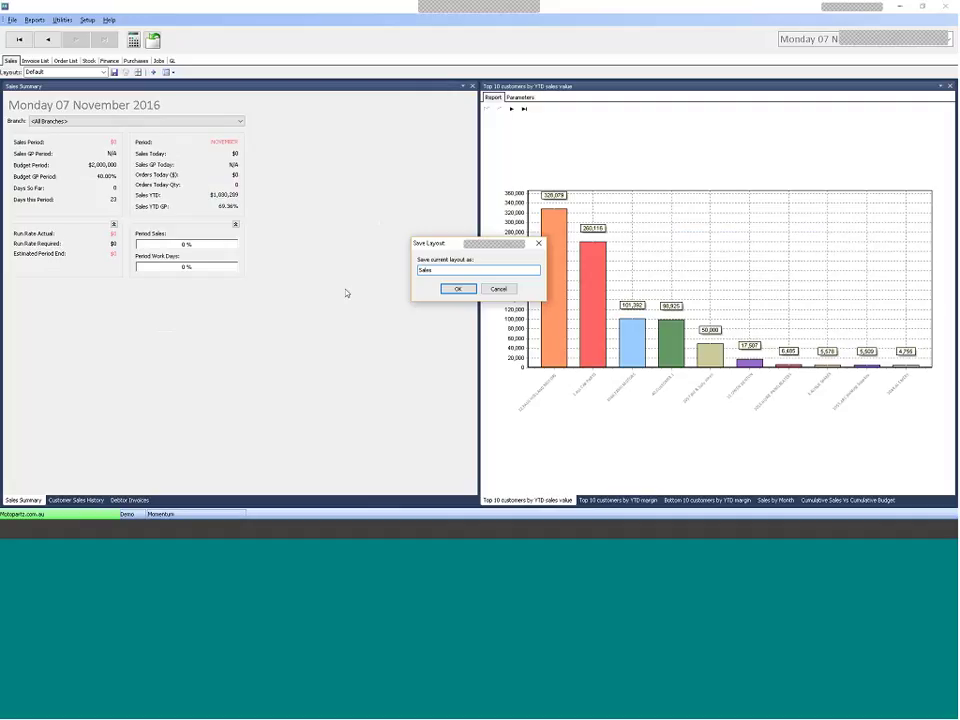
pyautogui.click(451, 291)
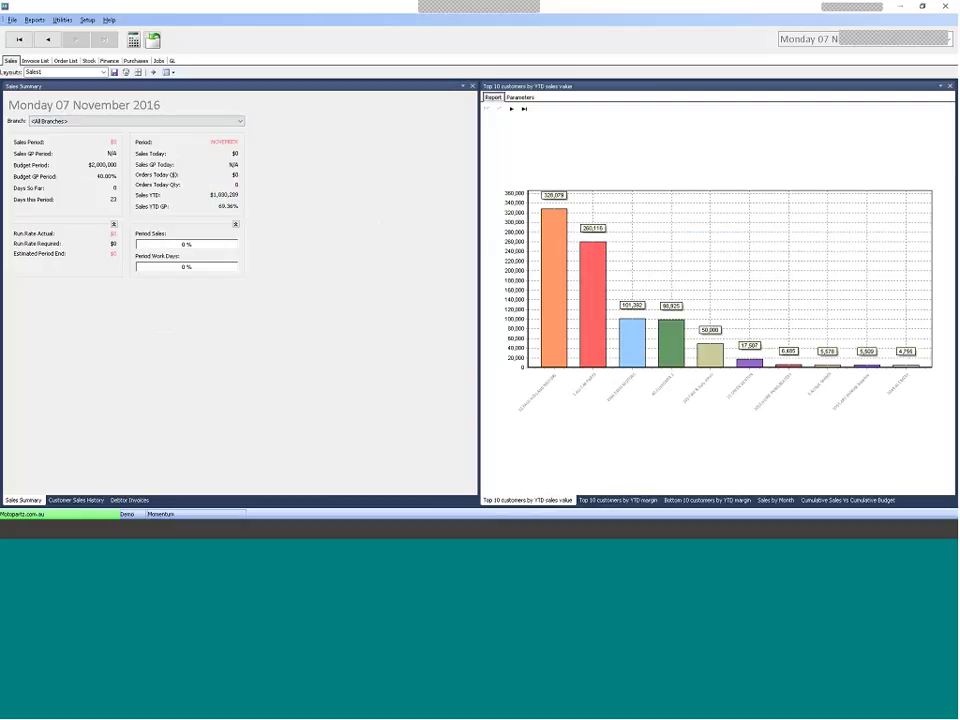
# Review the Sales Summary branch choices, view the Customer Sales History and Debtor Invoices widgets, and return to Sales Summary.
pyautogui.click(190, 121)
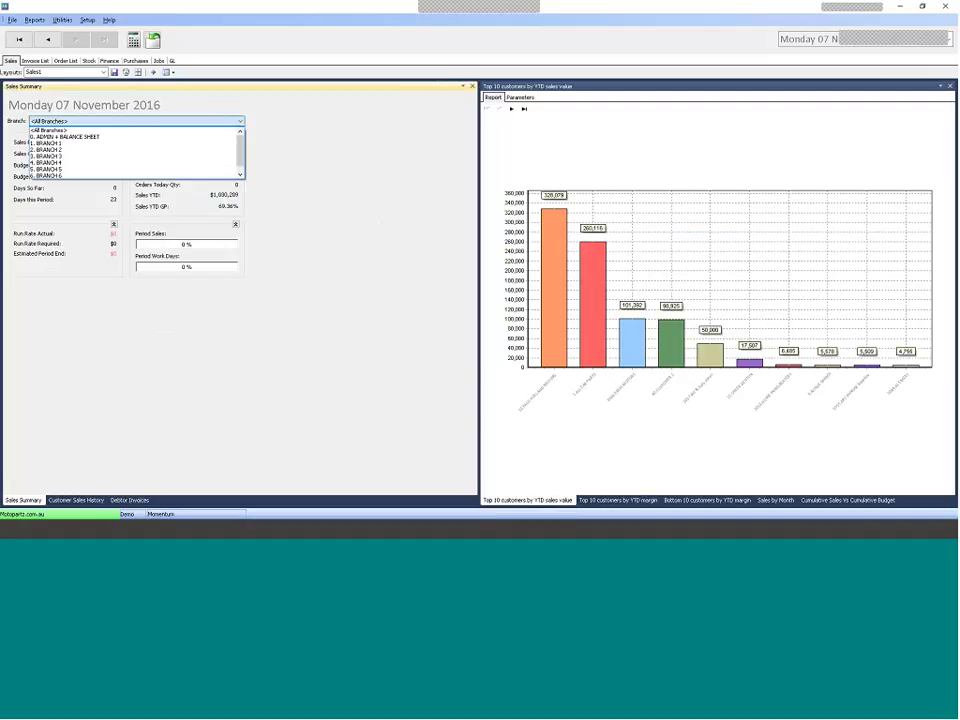
pyautogui.click(225, 96)
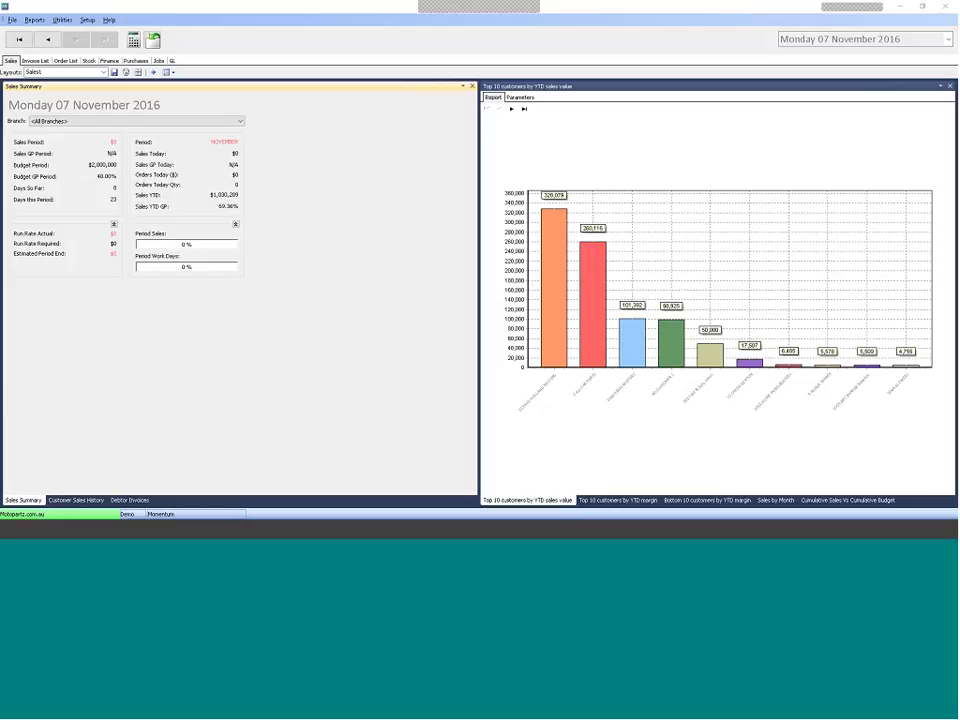
pyautogui.click(74, 500)
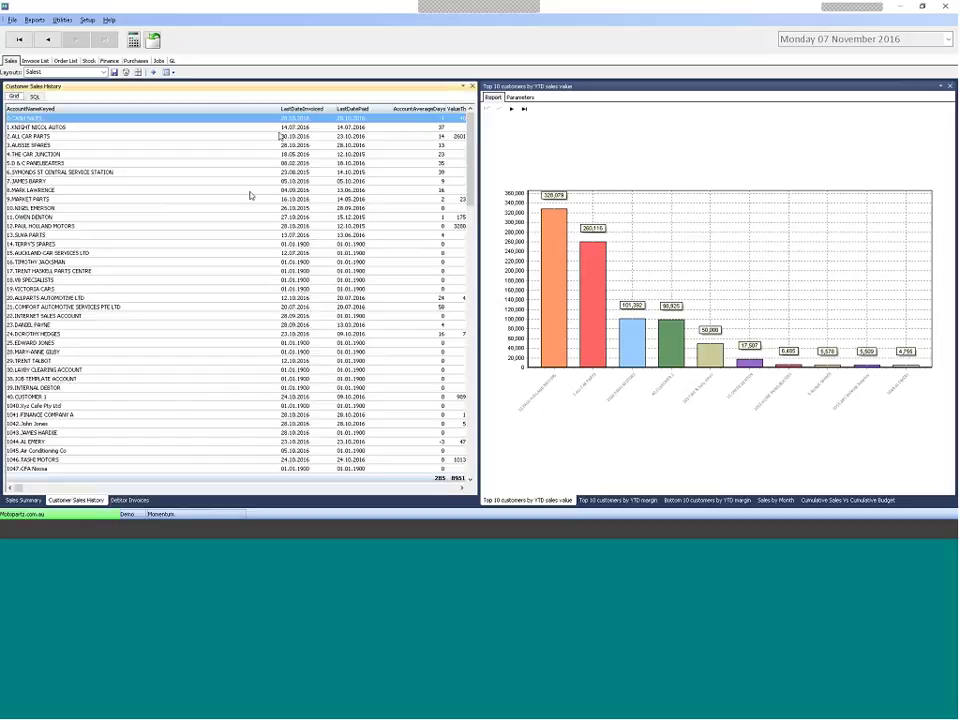
pyautogui.click(130, 500)
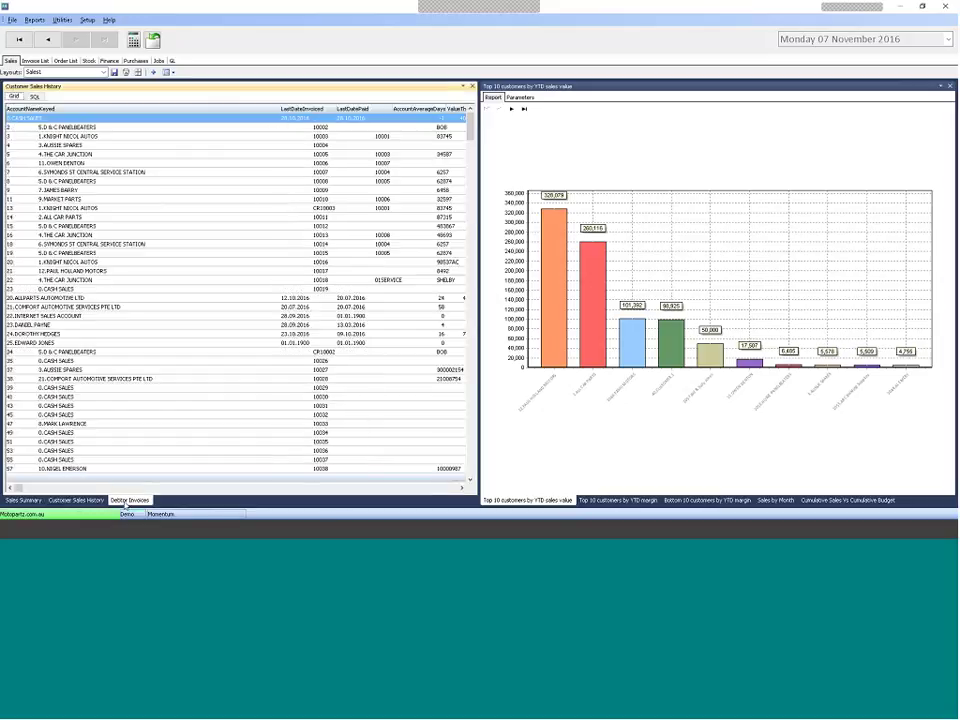
pyautogui.click(74, 500)
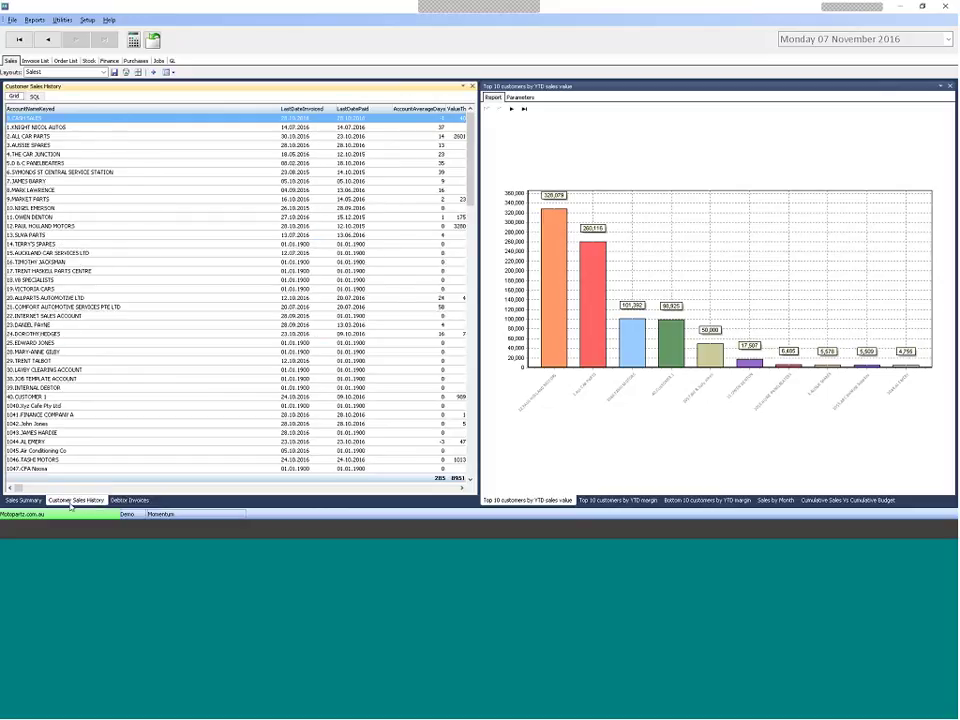
pyautogui.click(24, 500)
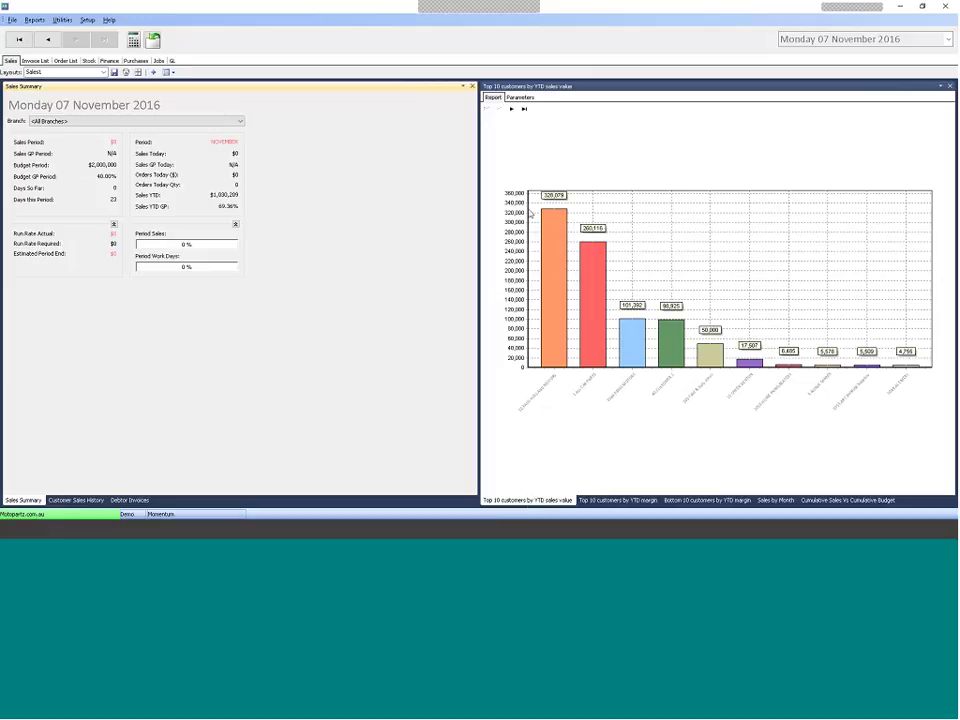
# Drill down from the tallest bar of the Top 10 customers by YTD sales value chart to its debtor account, and close the account.
pyautogui.click(549, 289)
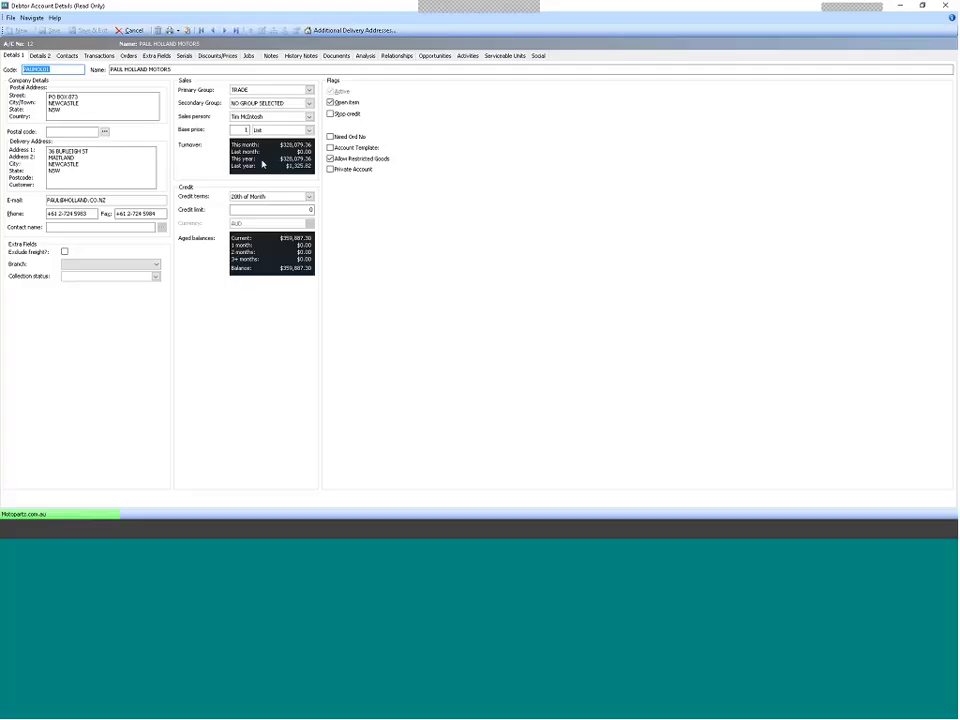
pyautogui.press('Escape')
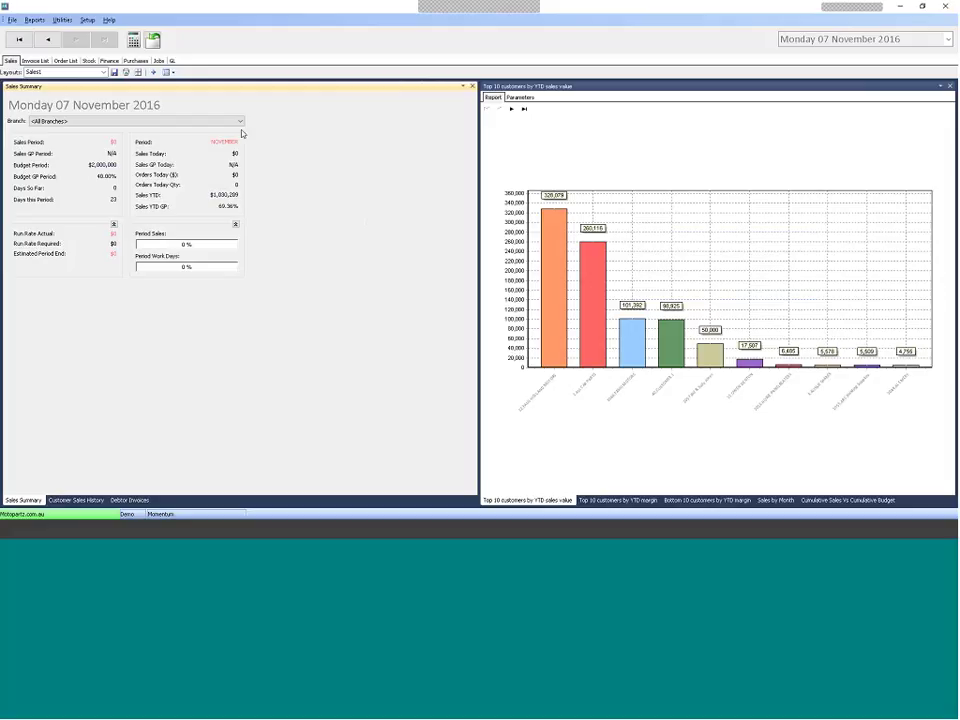
# Run the Invoice List for the entire period, and rerun it for the date range 5/09/2016 to 7/11/2016.
pyautogui.click(35, 60)
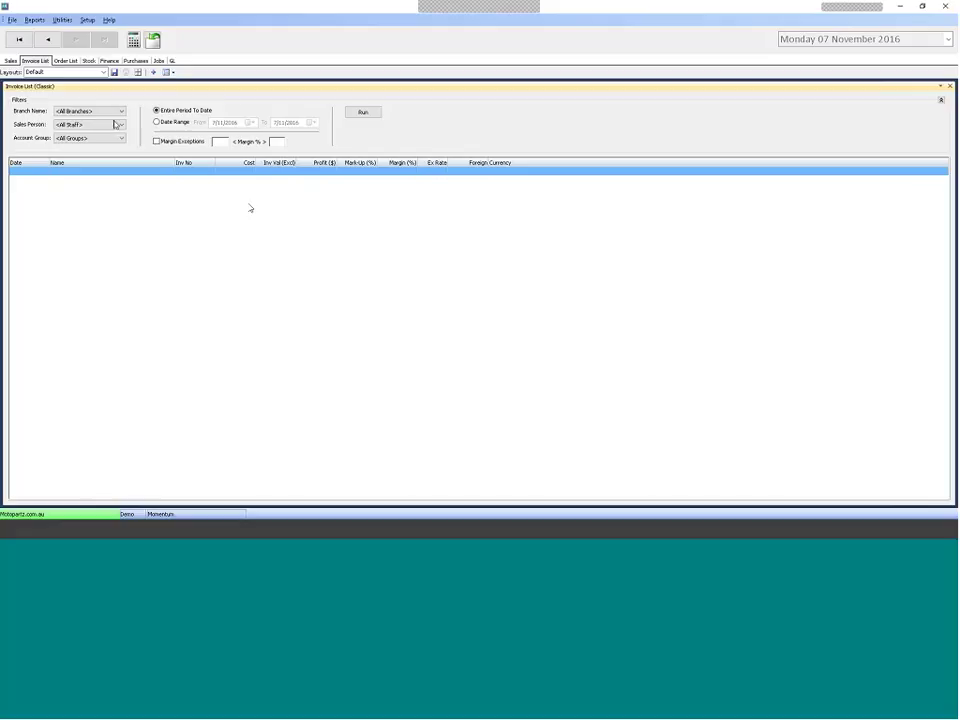
pyautogui.click(366, 117)
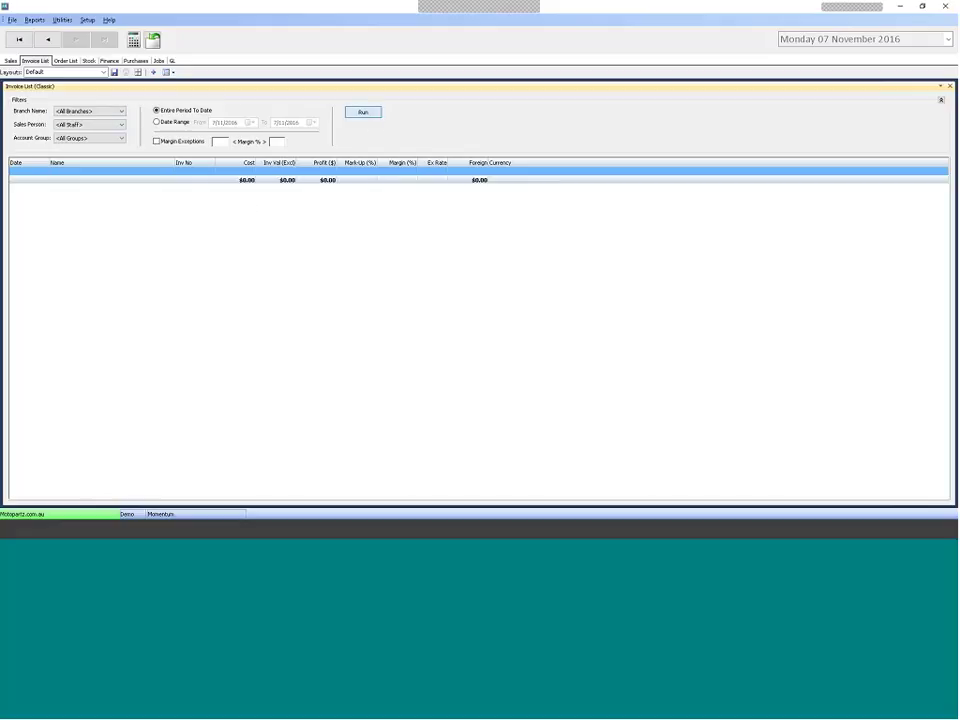
pyautogui.click(156, 122)
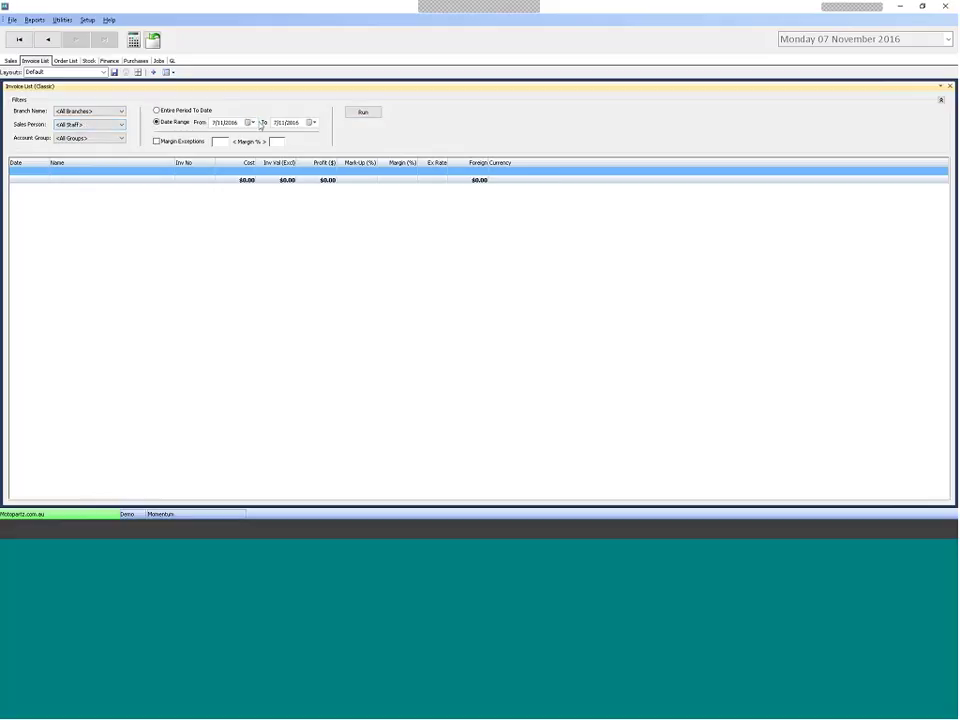
pyautogui.click(252, 123)
pyautogui.scroll(2, 216, 163)
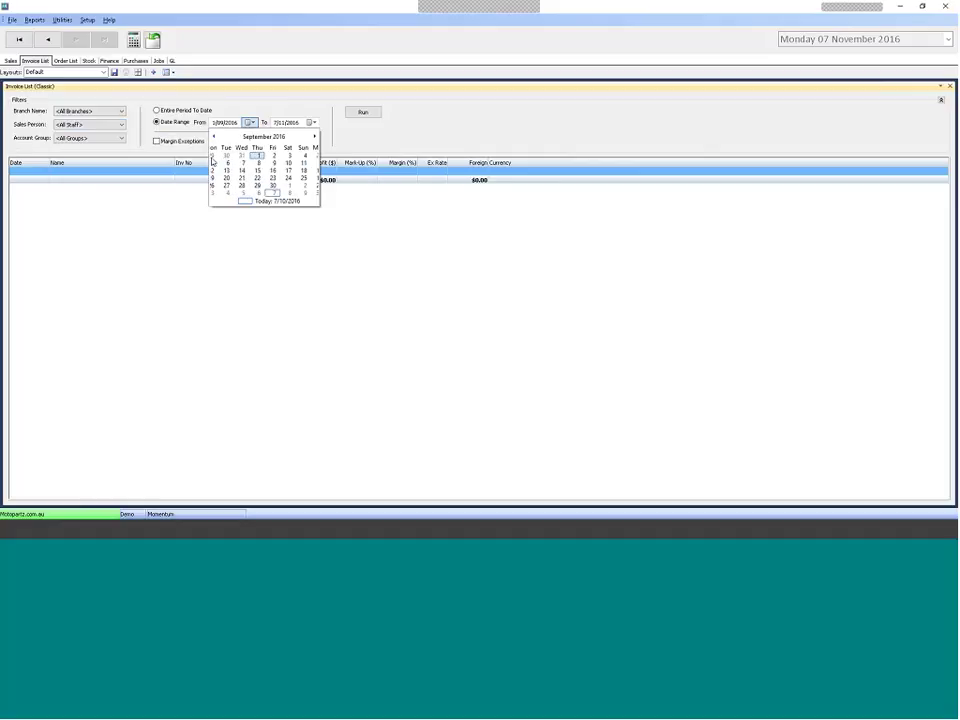
pyautogui.click(218, 163)
pyautogui.click(363, 113)
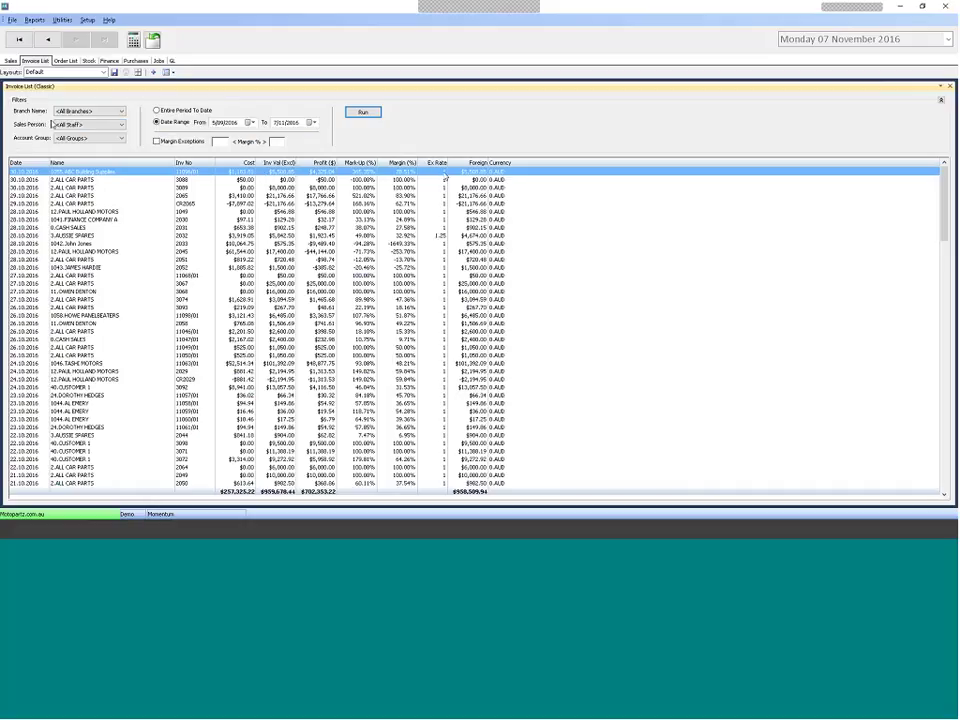
# Filter the Invoice List to sales person number 2, and enable Margin Exceptions with 5 as the first margin limit.
pyautogui.click(71, 127)
pyautogui.click(72, 137)
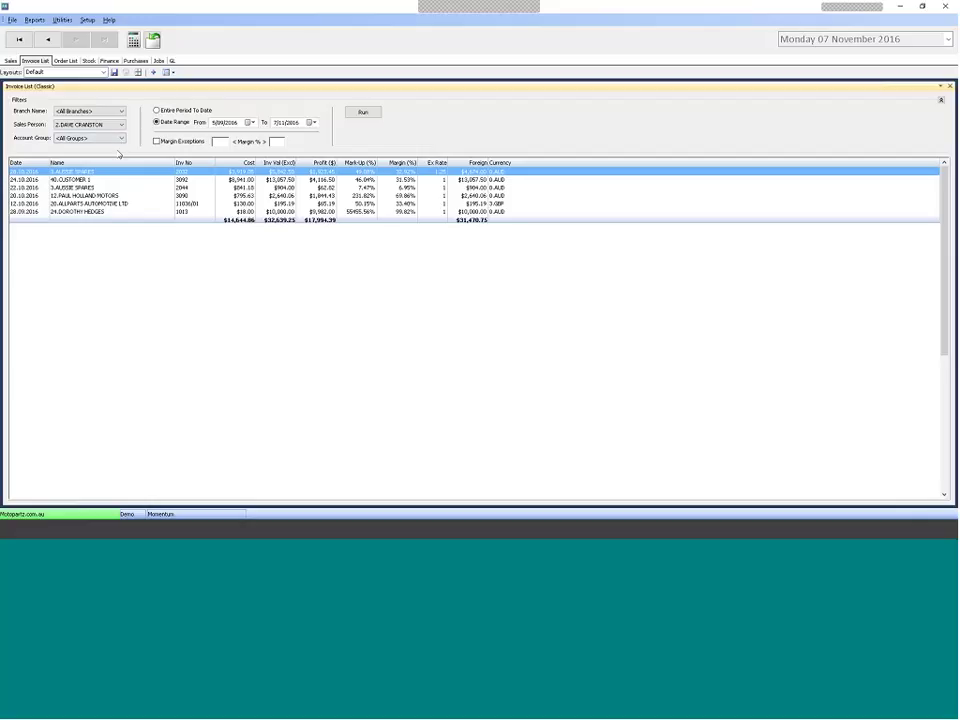
pyautogui.click(157, 142)
pyautogui.click(222, 142)
pyautogui.write('5')
# Open the Order List dashboard and run it for the date range 3/10/2016 to 7/11/2016.
pyautogui.click(65, 61)
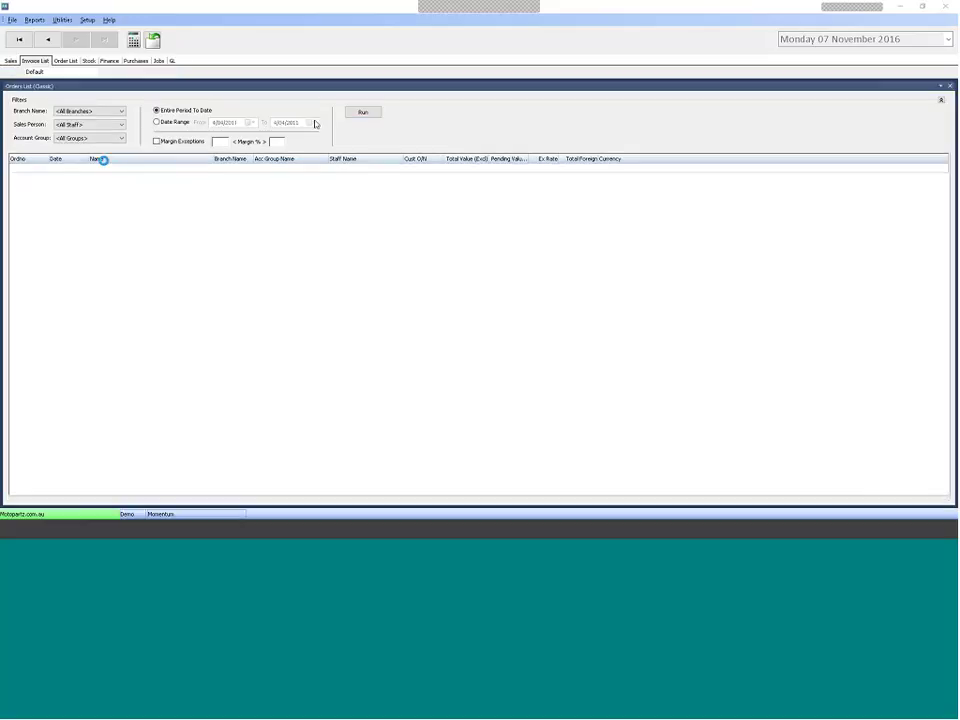
pyautogui.click(162, 123)
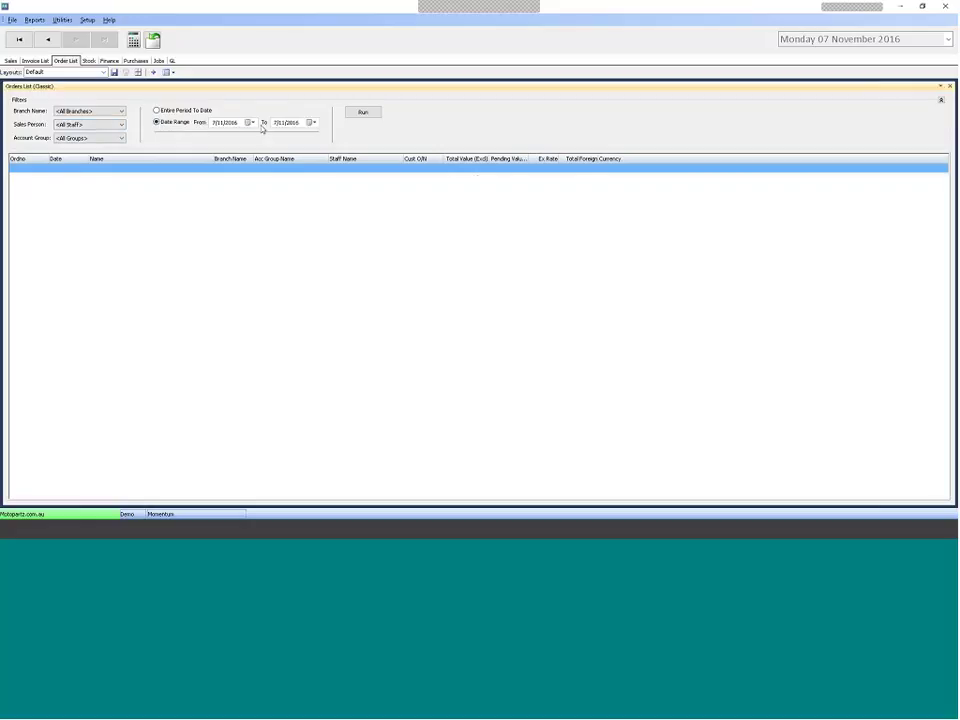
pyautogui.click(249, 122)
pyautogui.click(214, 138)
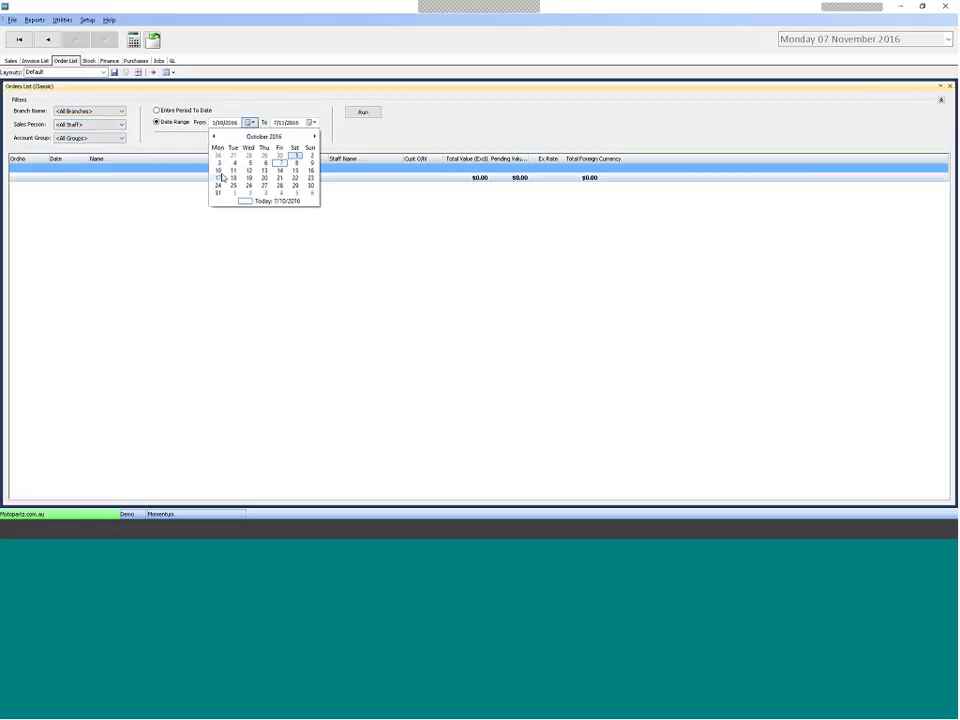
pyautogui.click(231, 163)
pyautogui.click(370, 114)
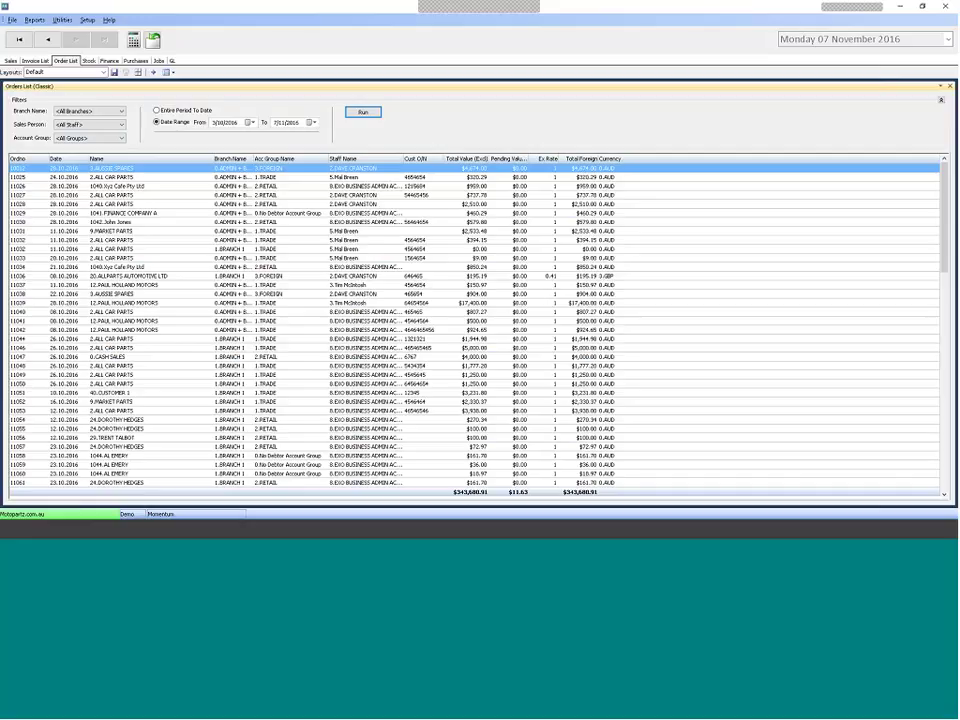
# Open the Stock dashboard and examine the Top 10 stock by YTD sales value and Top 10 stock by YTD margin charts.
pyautogui.click(88, 61)
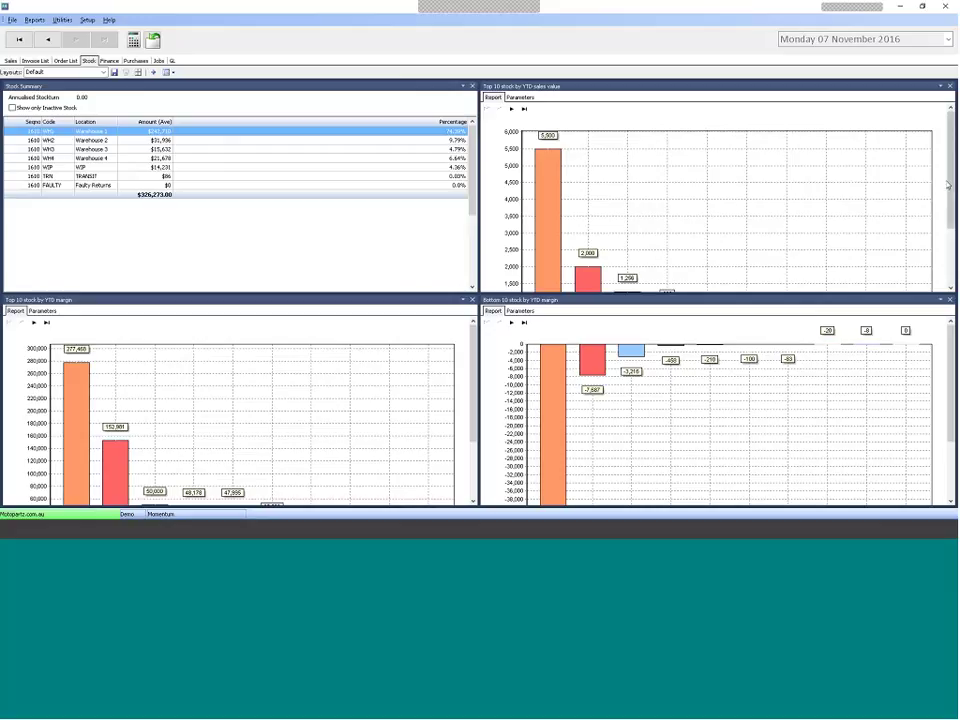
pyautogui.scroll(-3, 948, 185)
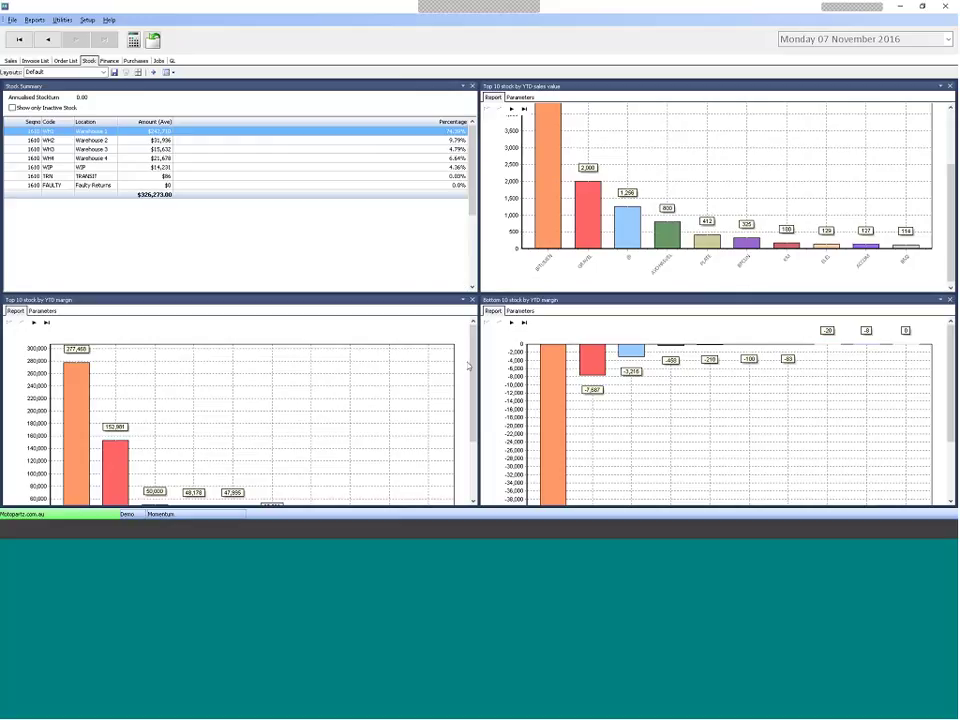
pyautogui.scroll(-2, 472, 416)
pyautogui.scroll(-2, 472, 416)
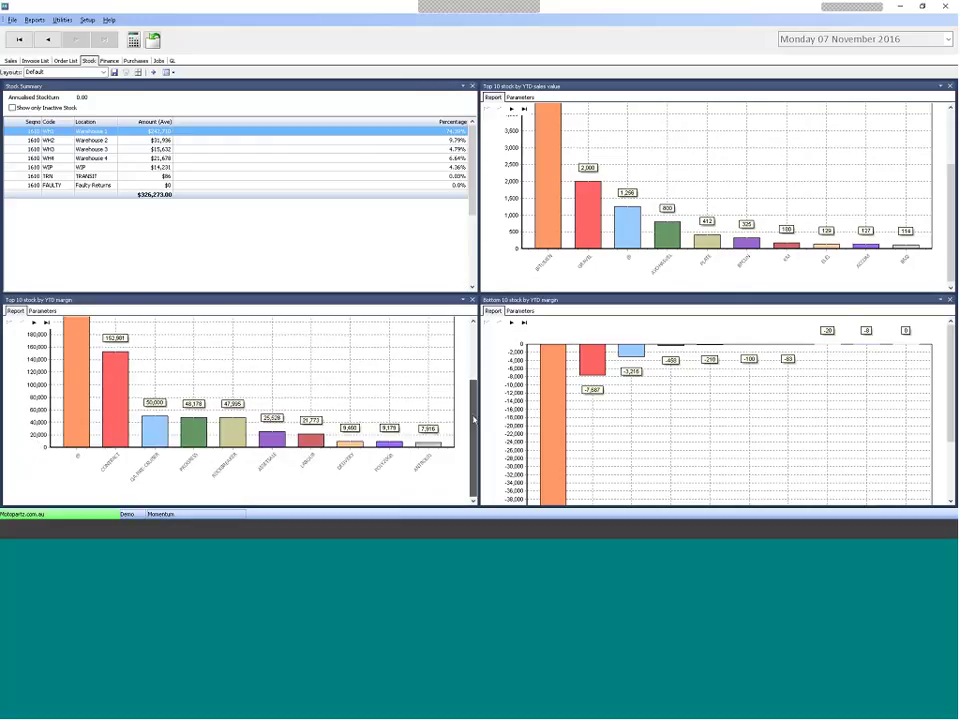
pyautogui.scroll(1, 474, 372)
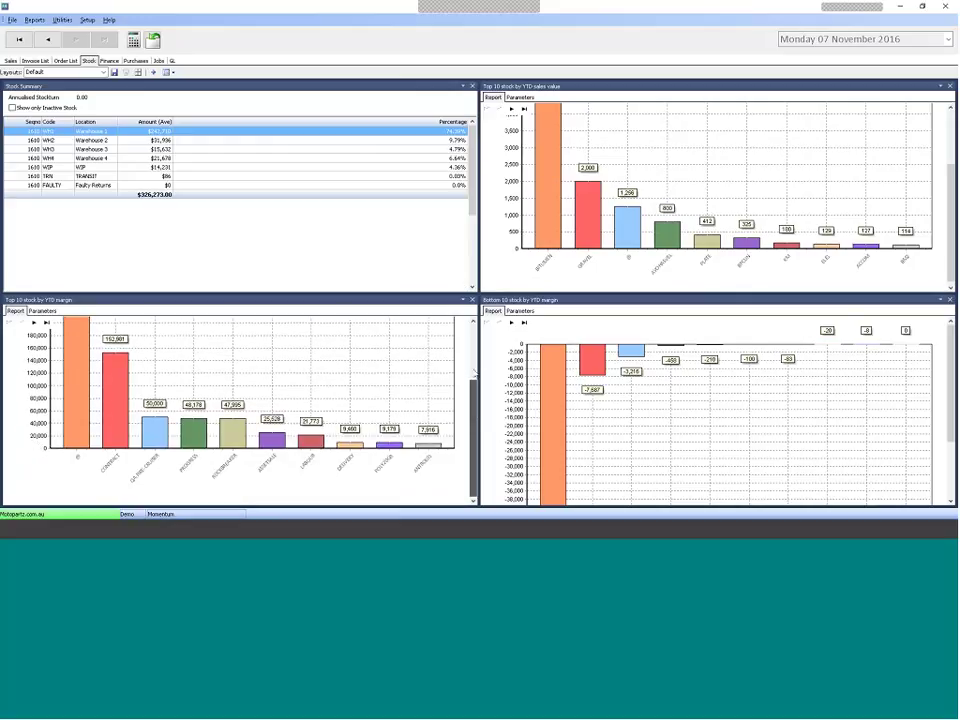
# Review the list of accessible widgets for the Stock dashboard and close it without applying changes.
pyautogui.scroll(3, 474, 372)
pyautogui.click(153, 72)
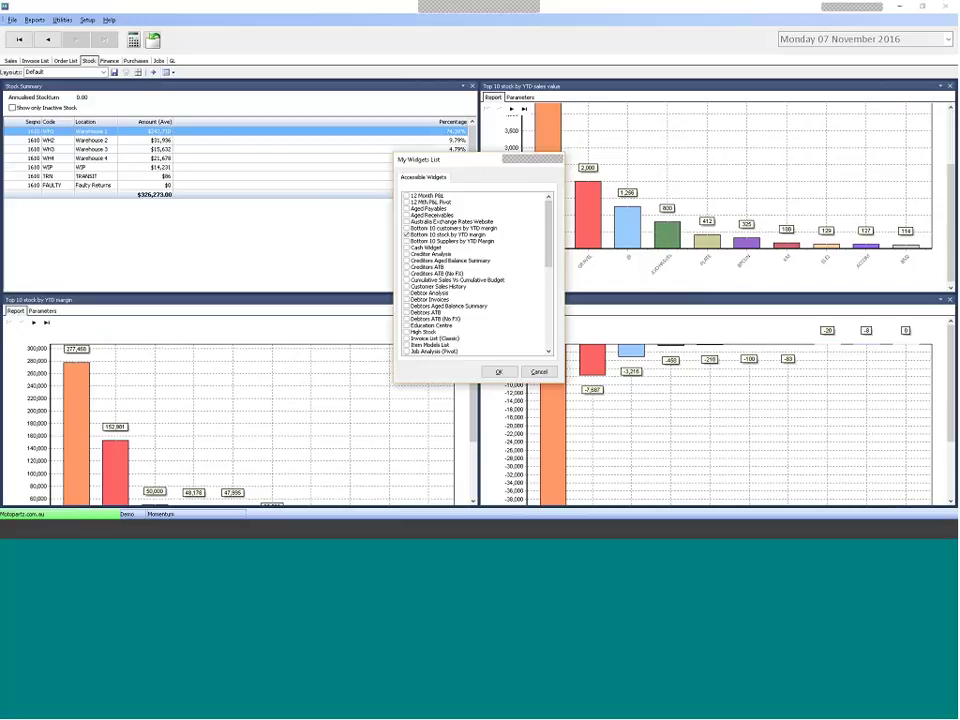
pyautogui.click(406, 234)
pyautogui.scroll(-8, 411, 235)
pyautogui.scroll(-2, 411, 205)
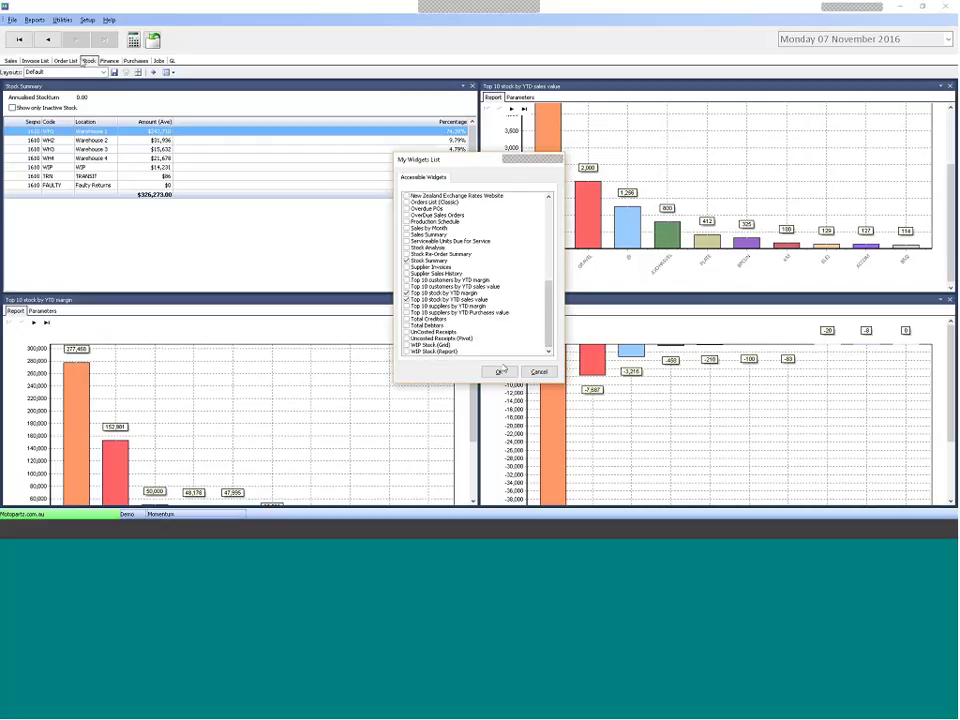
pyautogui.click(539, 371)
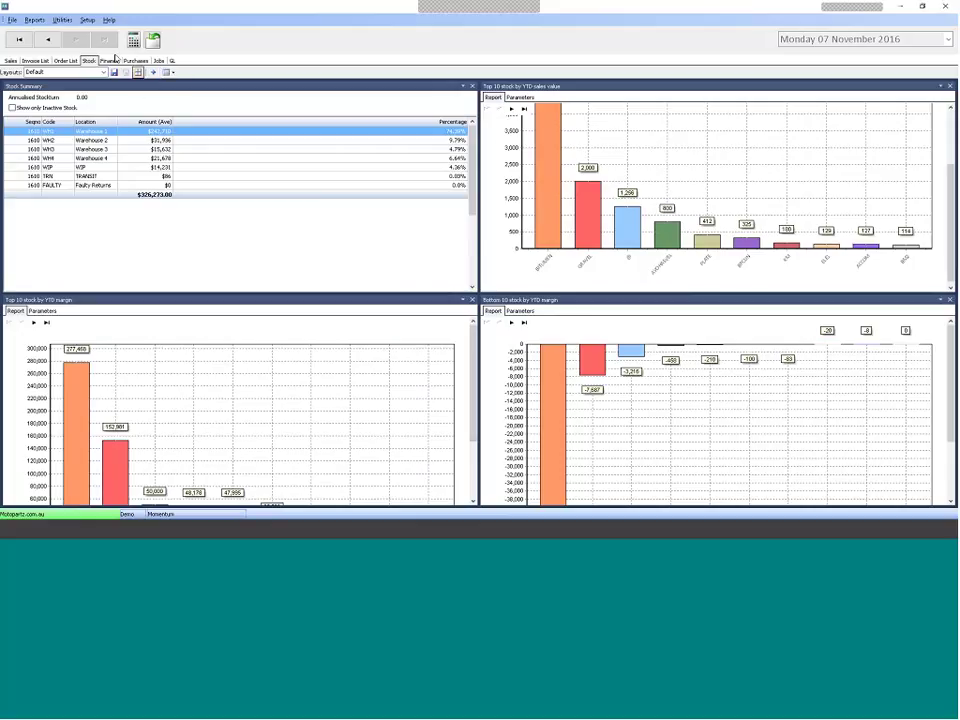
# Add the Item Models List widget to the Stock dashboard and dock it together with the Top 10 stock by YTD sales value chart.
pyautogui.click(153, 72)
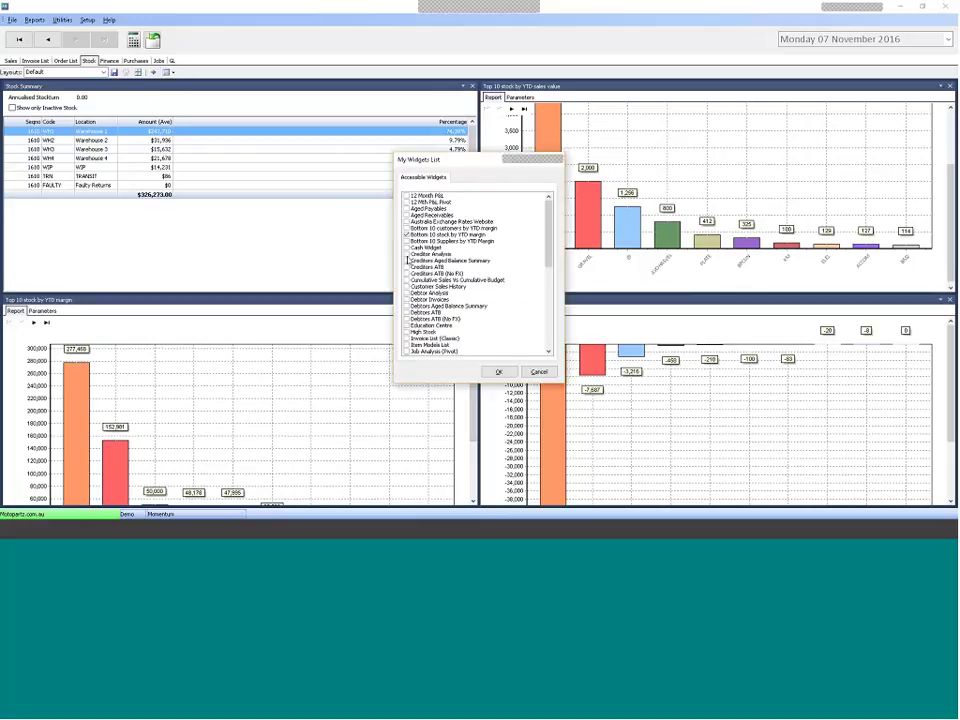
pyautogui.click(521, 371)
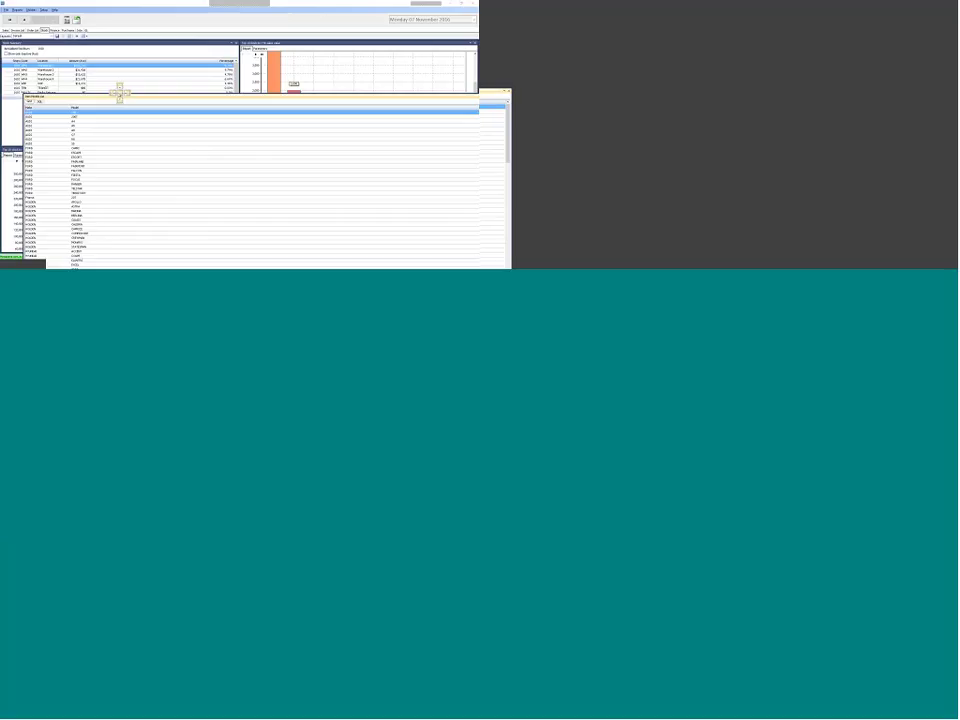
pyautogui.moveTo(337, 101); pyautogui.dragTo(360, 96)
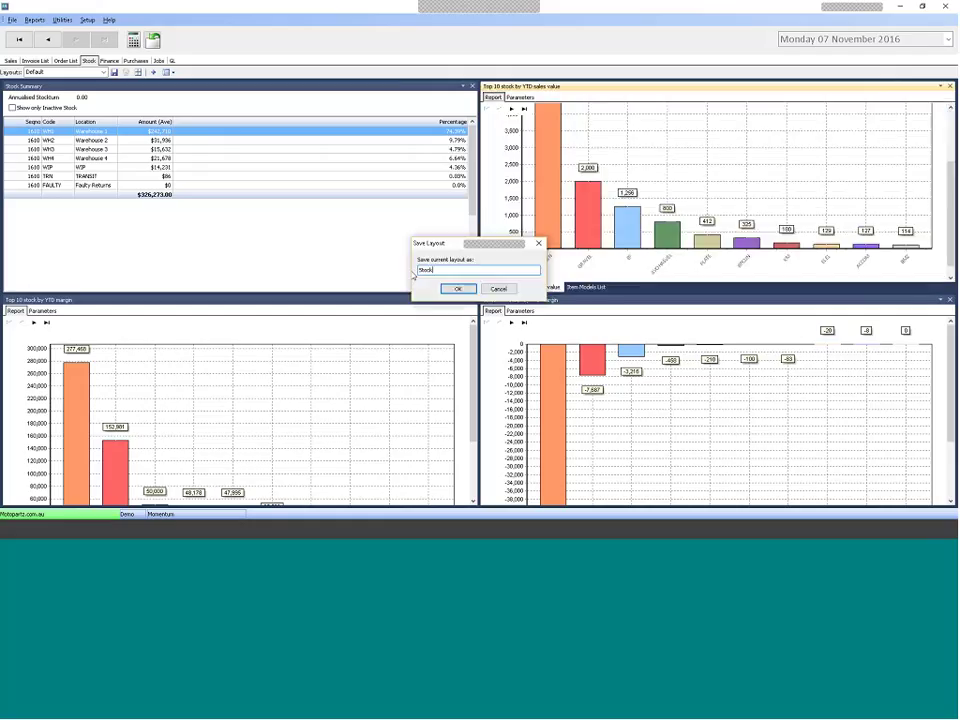
# Save the Stock dashboard layout as Stock1, and view the docked Item Models List and Top 10 stock by YTD sales value widgets in turn.
pyautogui.write('1')
pyautogui.click(456, 289)
pyautogui.click(585, 287)
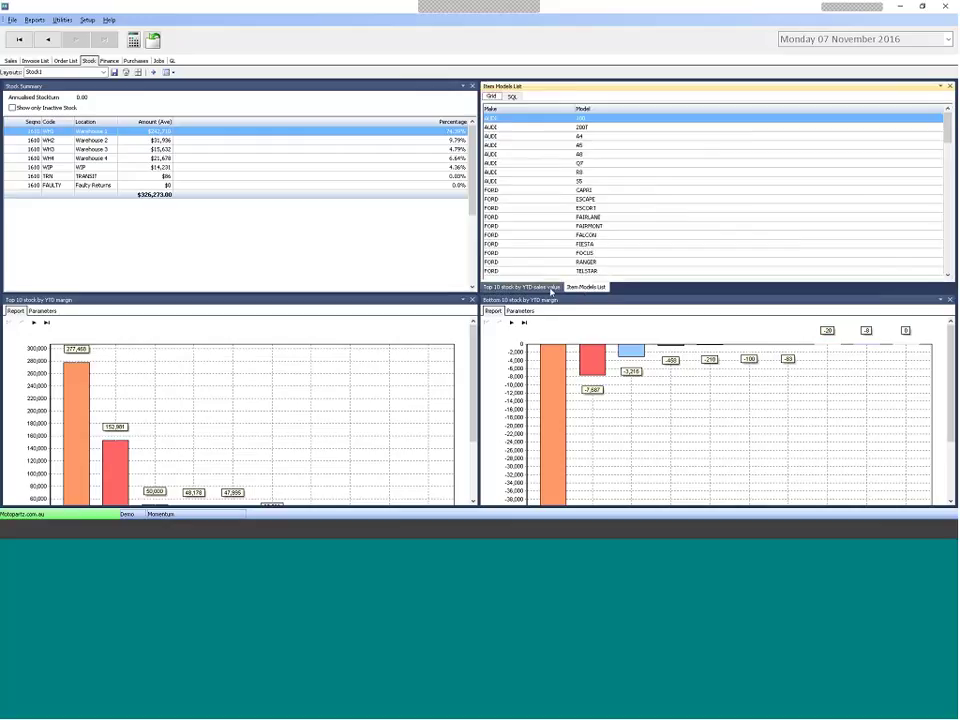
pyautogui.click(548, 288)
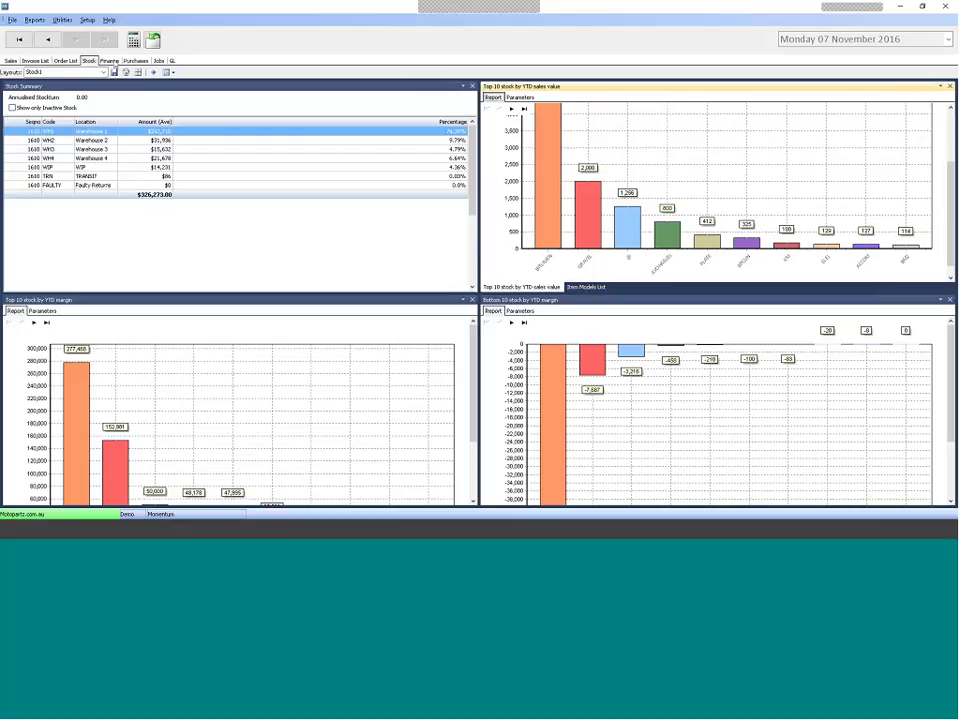
# On the Finance dashboard, enlarge the Aged Receivables grid and examine account values in its Pivot Chart, Data Mining Chart and Details Grid.
pyautogui.click(111, 62)
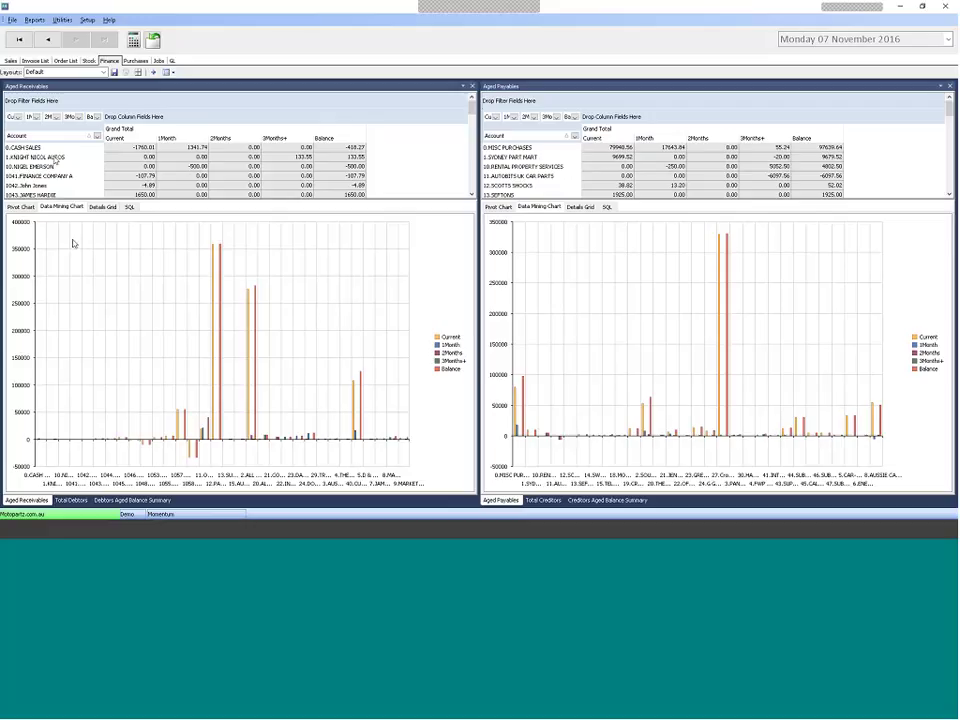
pyautogui.moveTo(167, 229); pyautogui.dragTo(167, 253)
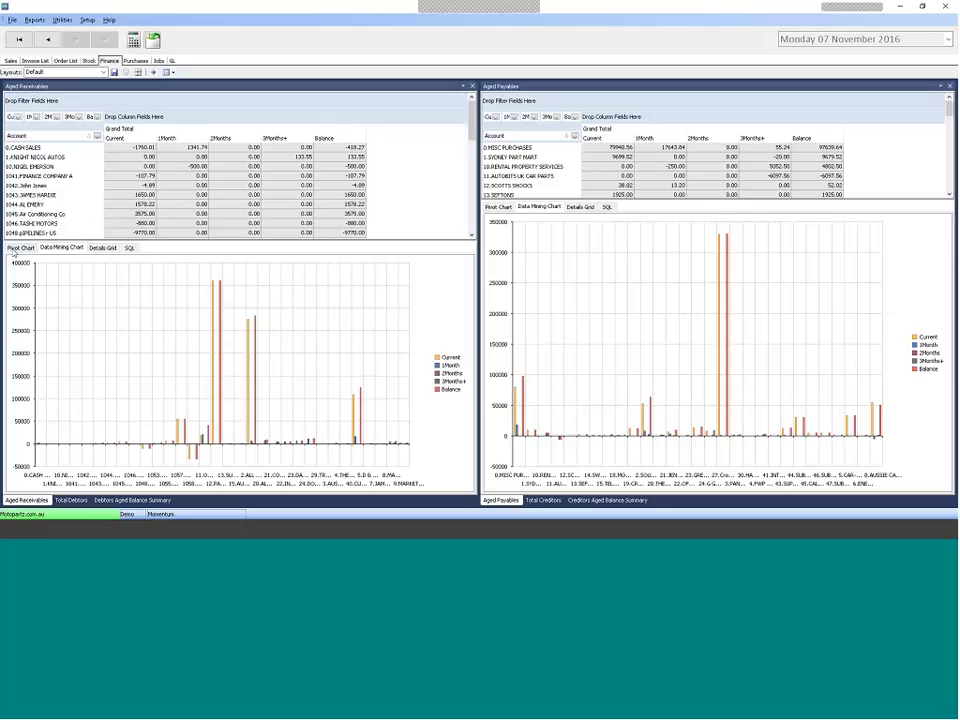
pyautogui.click(166, 180)
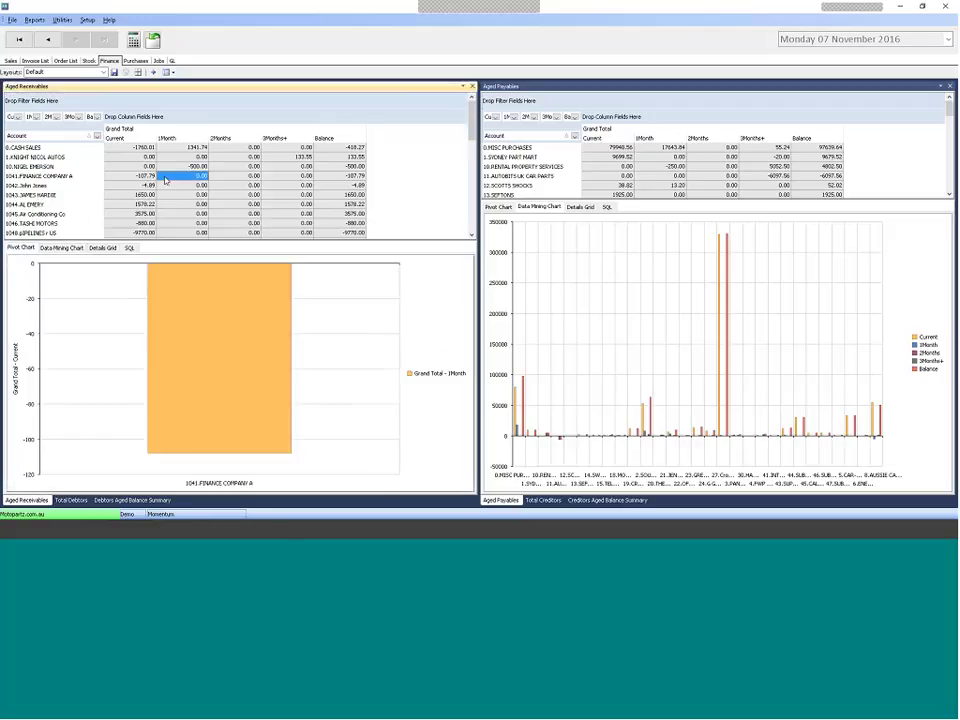
pyautogui.click(130, 147)
pyautogui.click(287, 157)
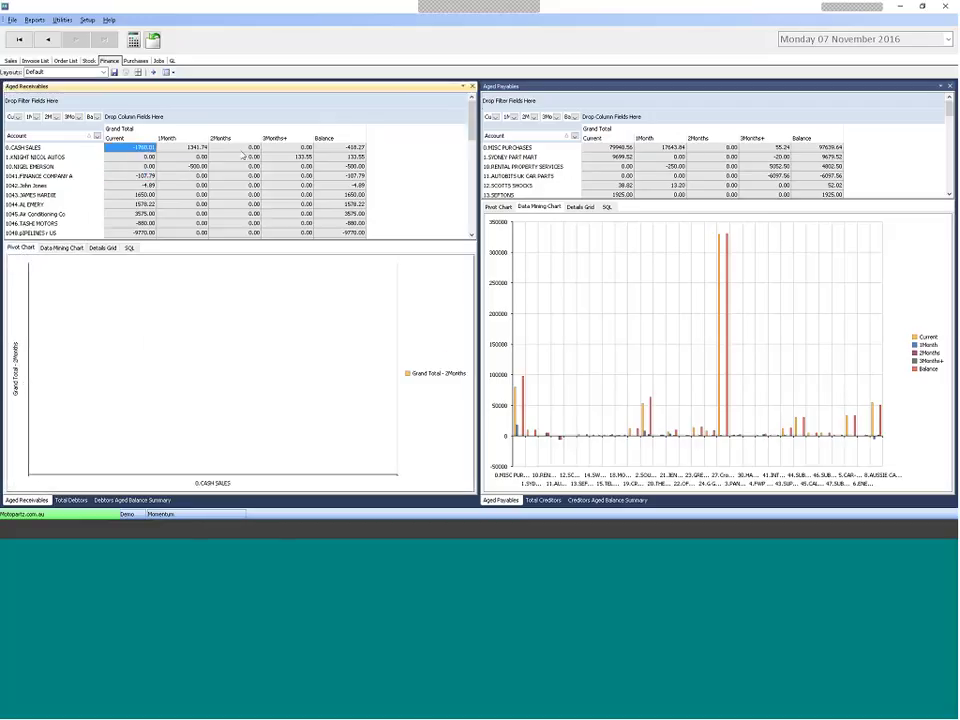
pyautogui.click(347, 157)
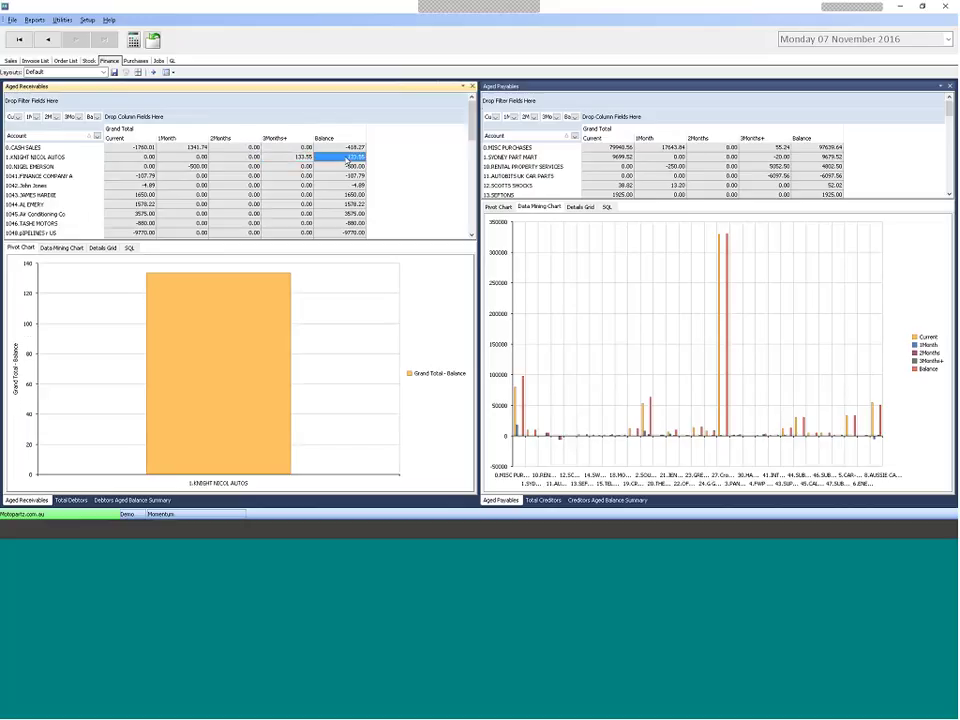
pyautogui.click(340, 194)
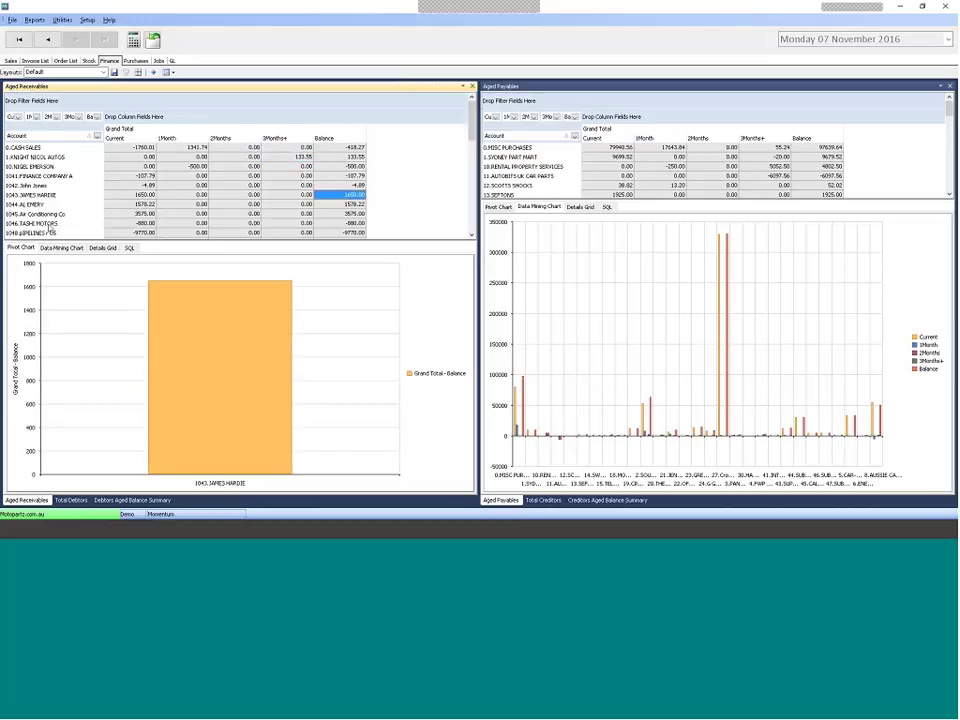
pyautogui.click(61, 247)
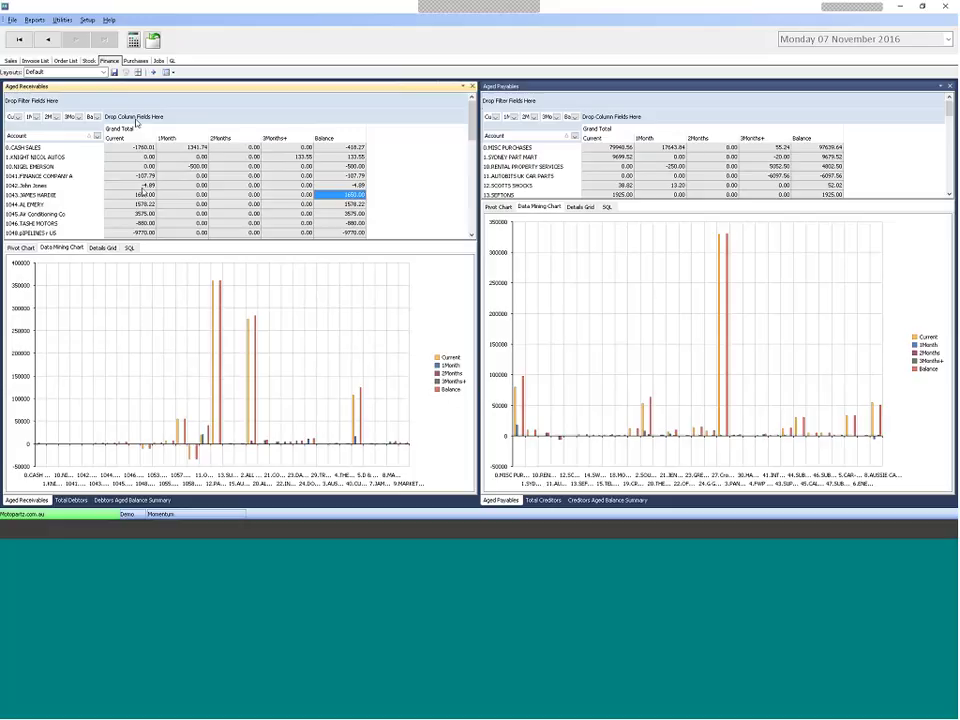
pyautogui.click(102, 247)
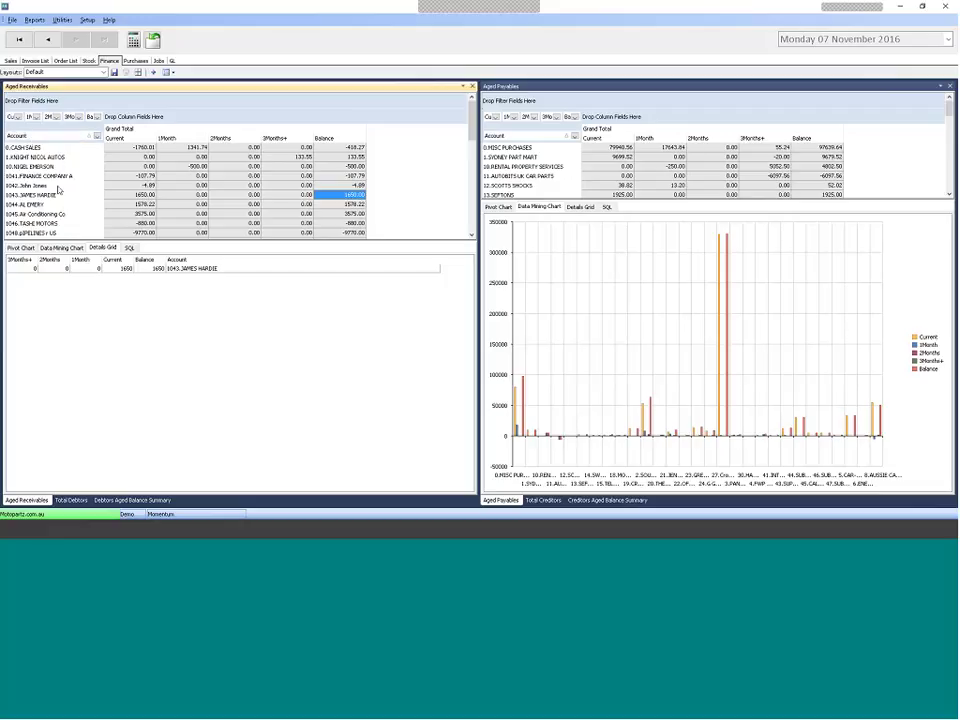
# Open the Purchases dashboard and examine the Top 10 suppliers by YTD Purchases value chart.
pyautogui.click(108, 60)
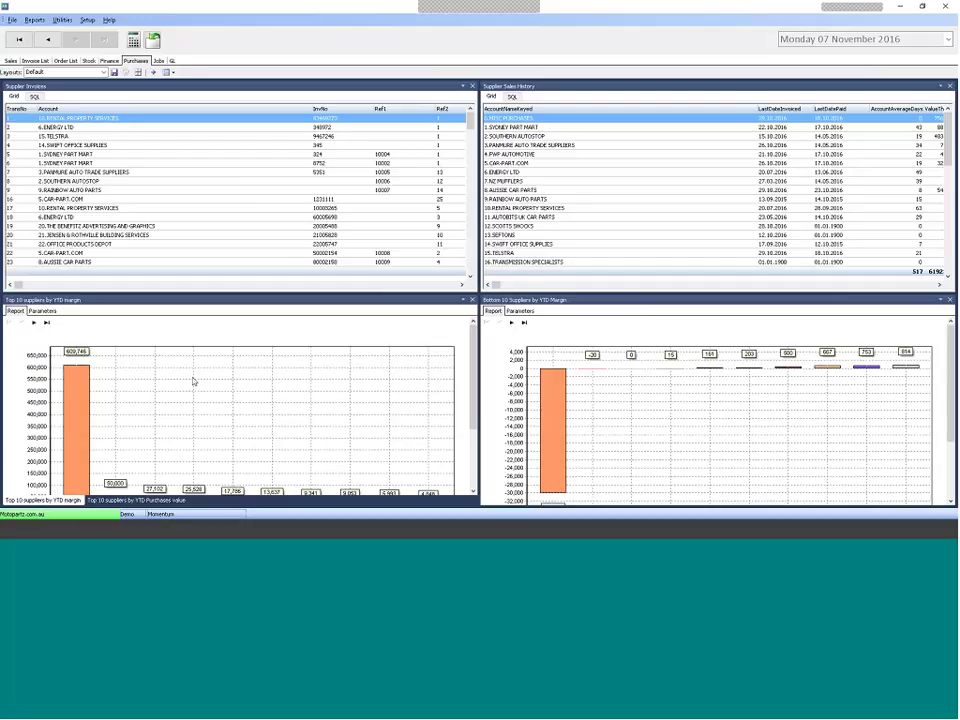
pyautogui.click(122, 500)
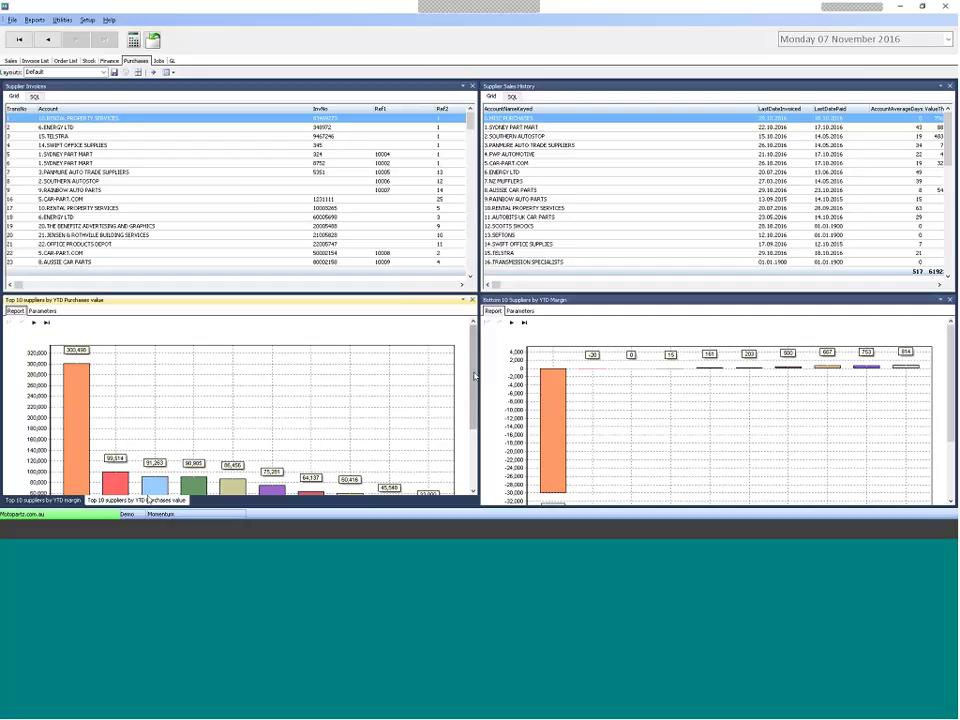
pyautogui.moveTo(475, 379); pyautogui.dragTo(285, 377)
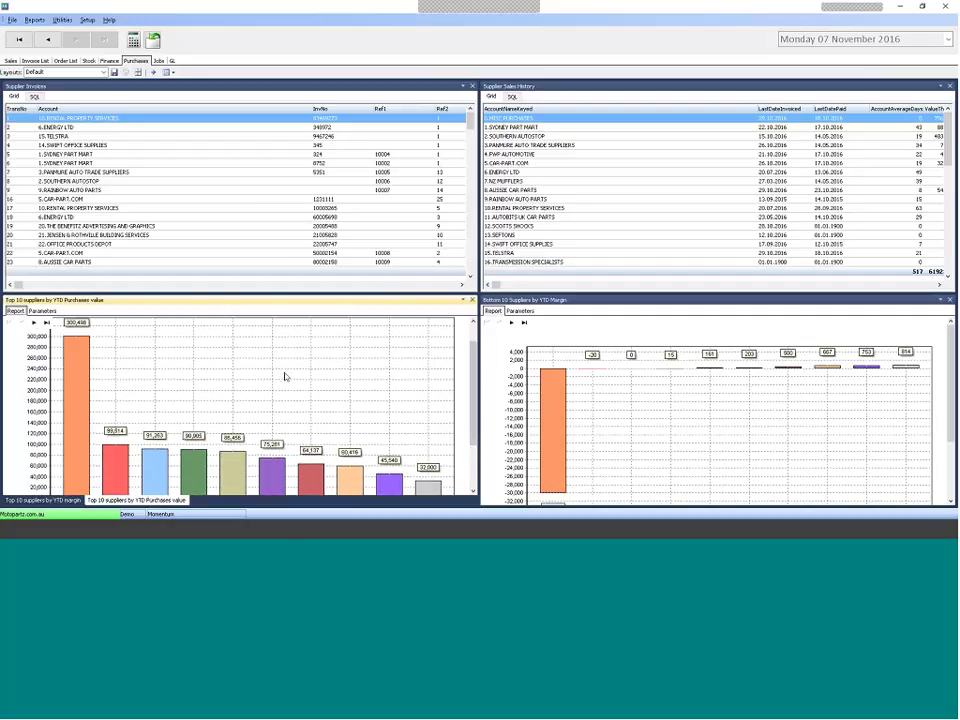
# Check the Jobs dashboard, and add the 12 Mth P&L Pivot widget to the GL dashboard.
pyautogui.click(159, 61)
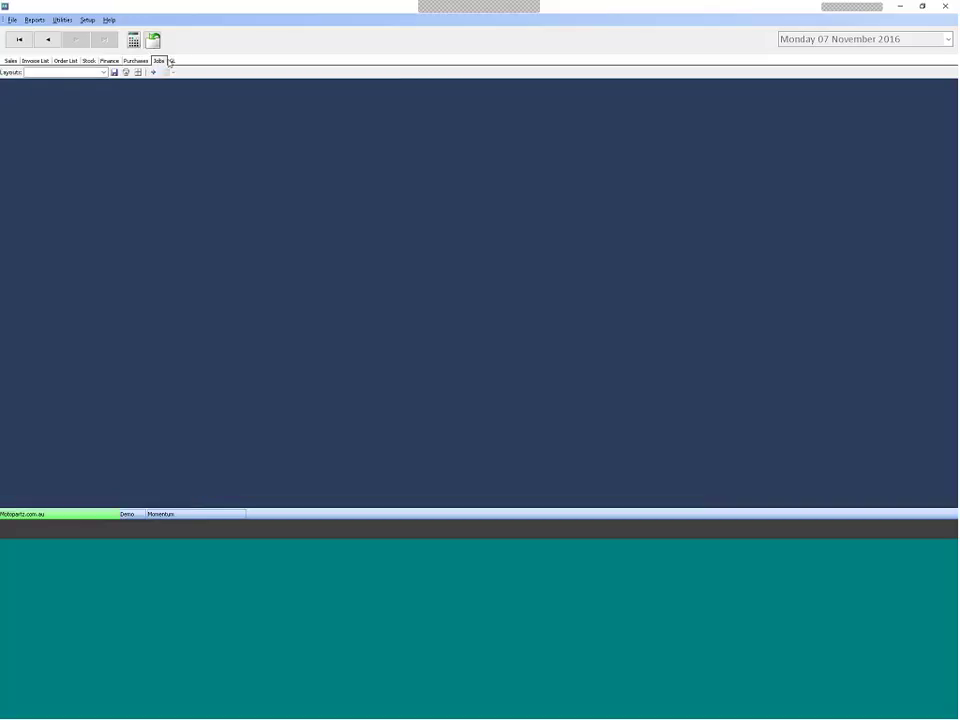
pyautogui.click(171, 61)
pyautogui.click(153, 72)
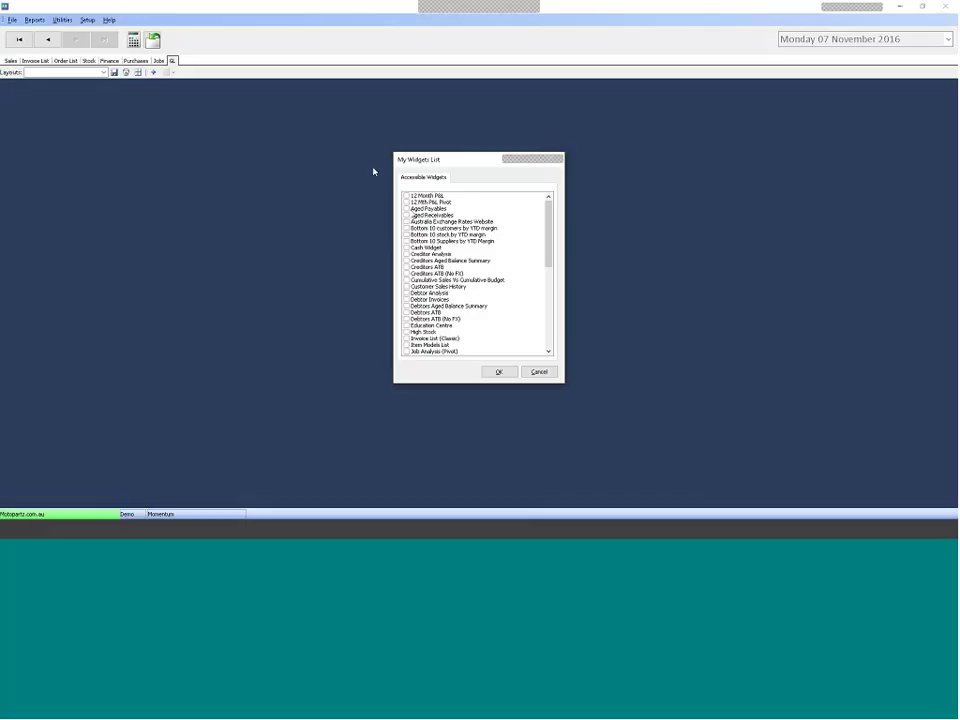
pyautogui.click(406, 202)
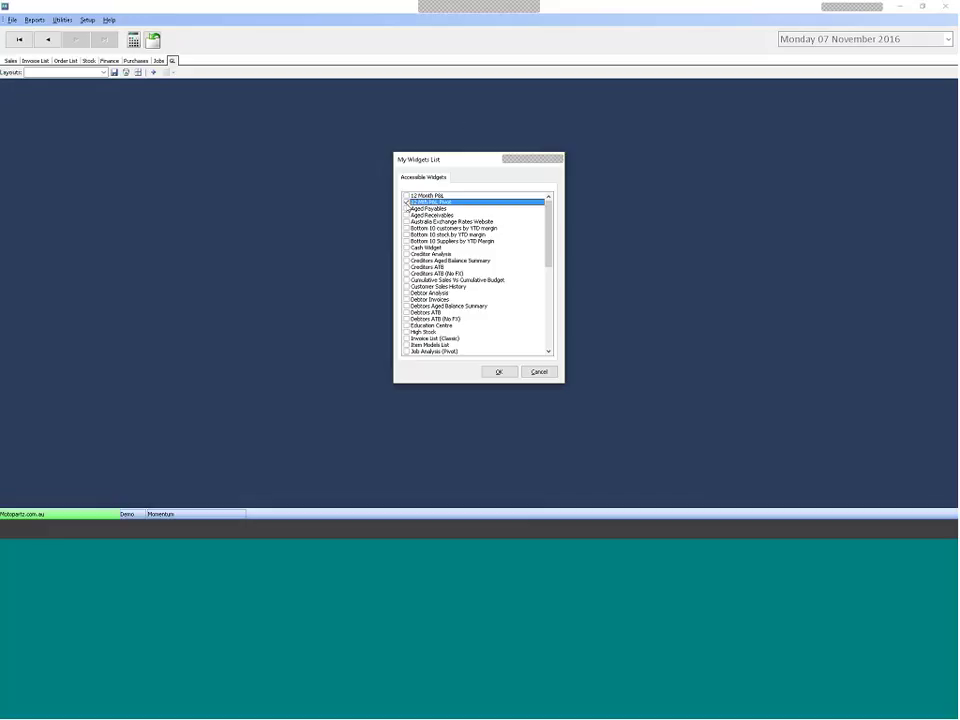
pyautogui.click(493, 374)
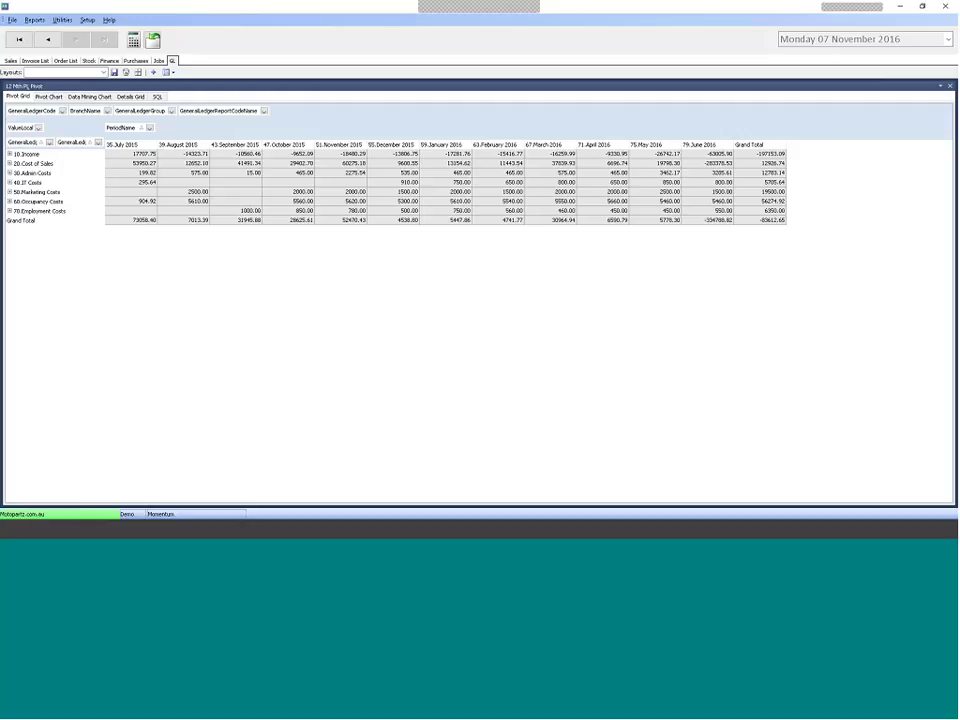
# Expand the Cost of Sales and Admin Costs groups in the pivot grid, and save the GL dashboard layout as GL1.
pyautogui.click(9, 163)
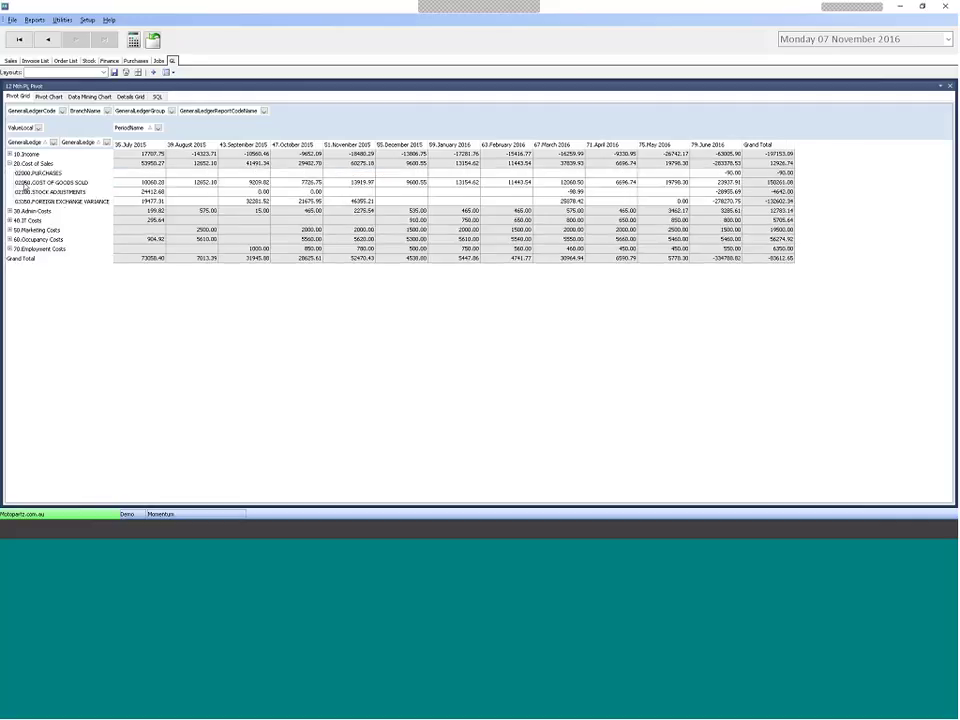
pyautogui.click(9, 211)
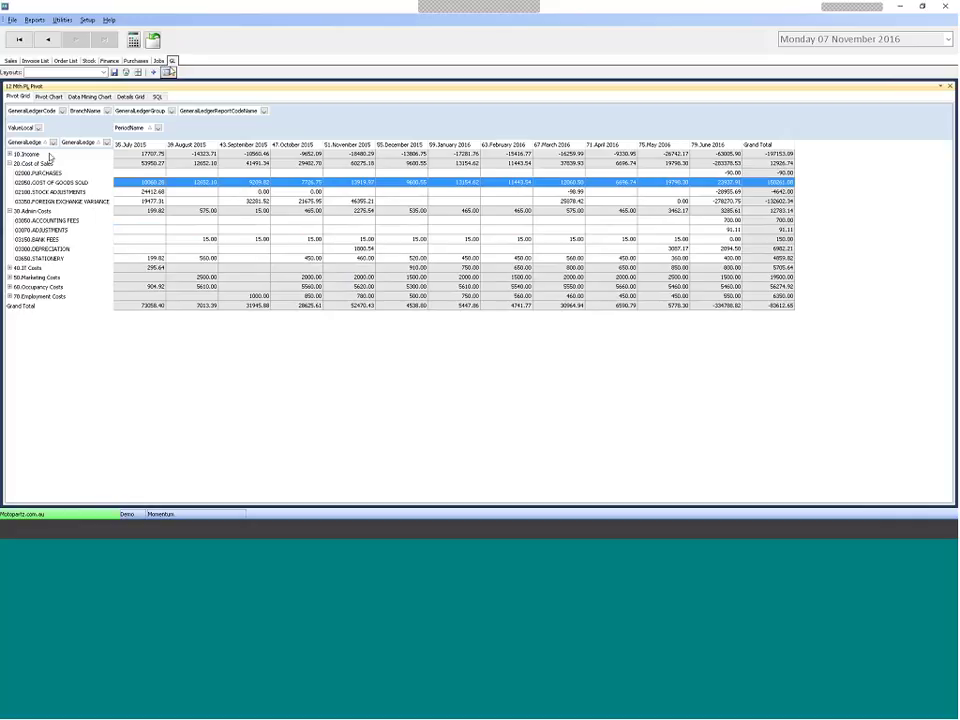
pyautogui.click(170, 62)
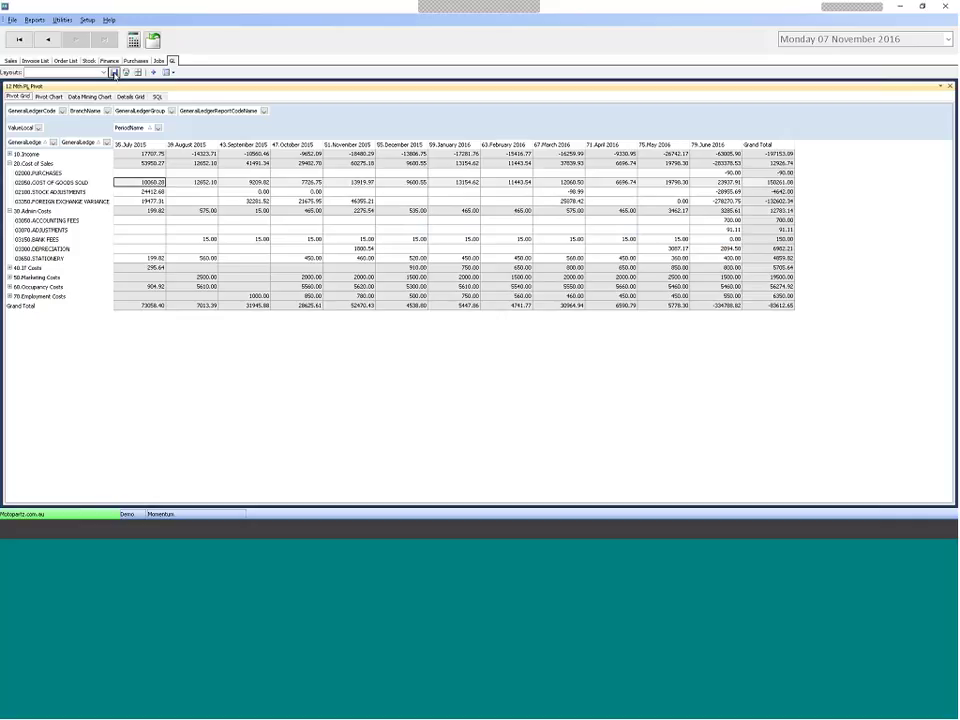
pyautogui.click(114, 73)
pyautogui.write('GL1')
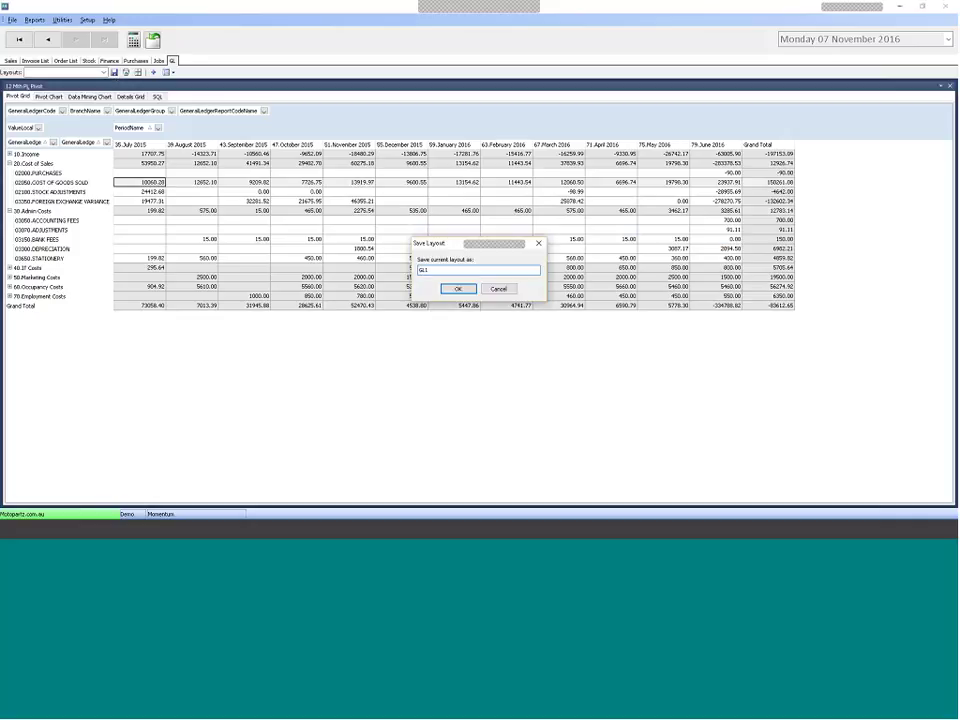
pyautogui.click(457, 288)
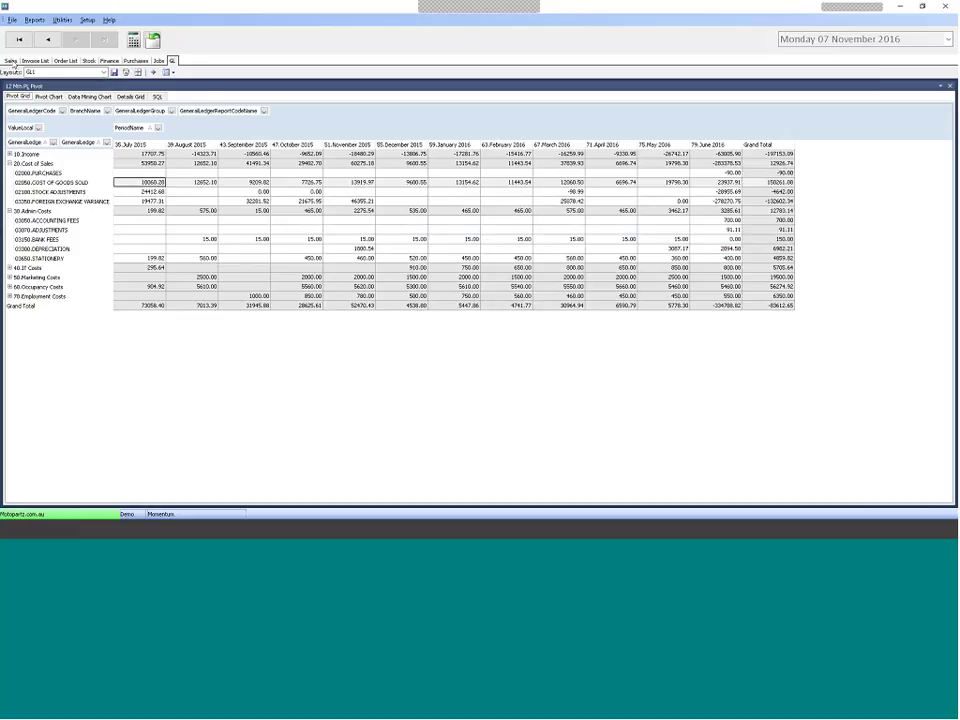
# Revisit the Sales dashboard, and switch to the main MYOB Exo Business window to open the Task Scheduler.
pyautogui.click(11, 61)
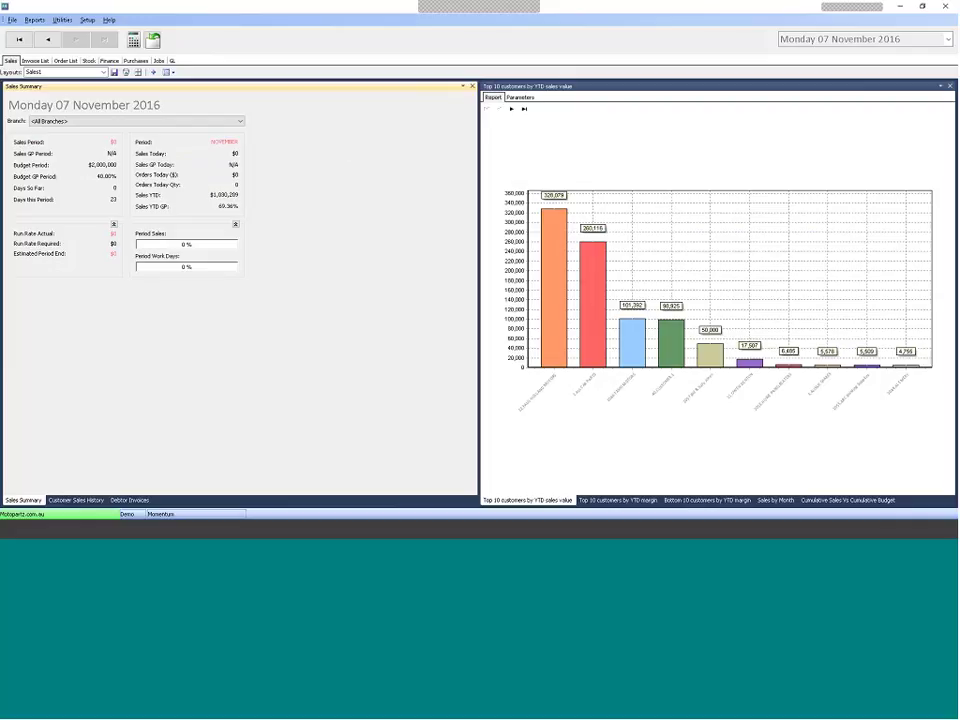
pyautogui.click(898, 7)
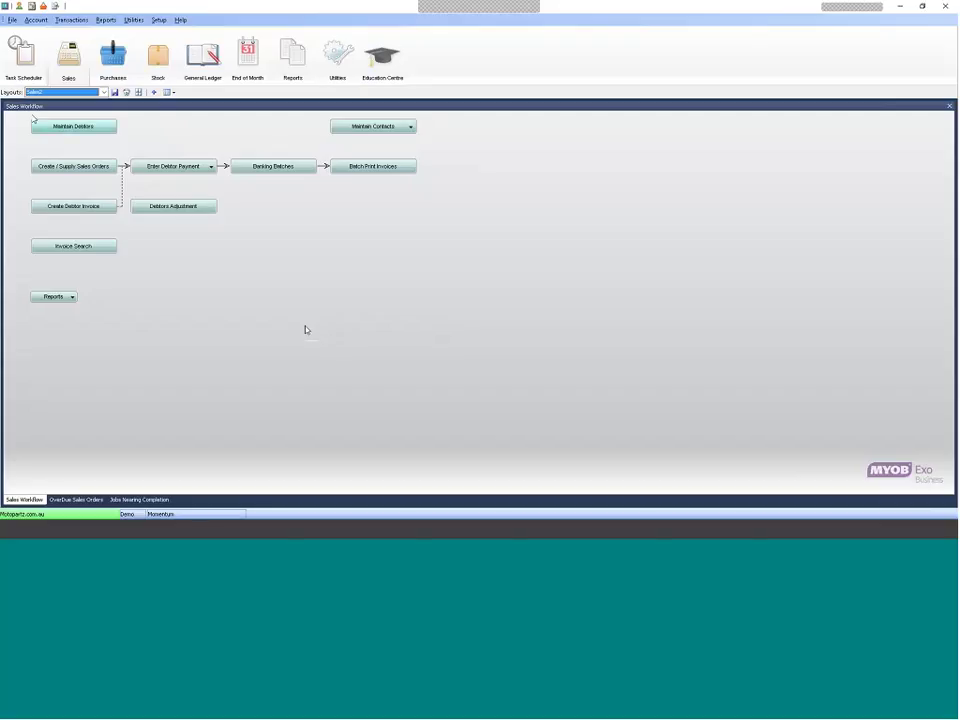
pyautogui.click(25, 55)
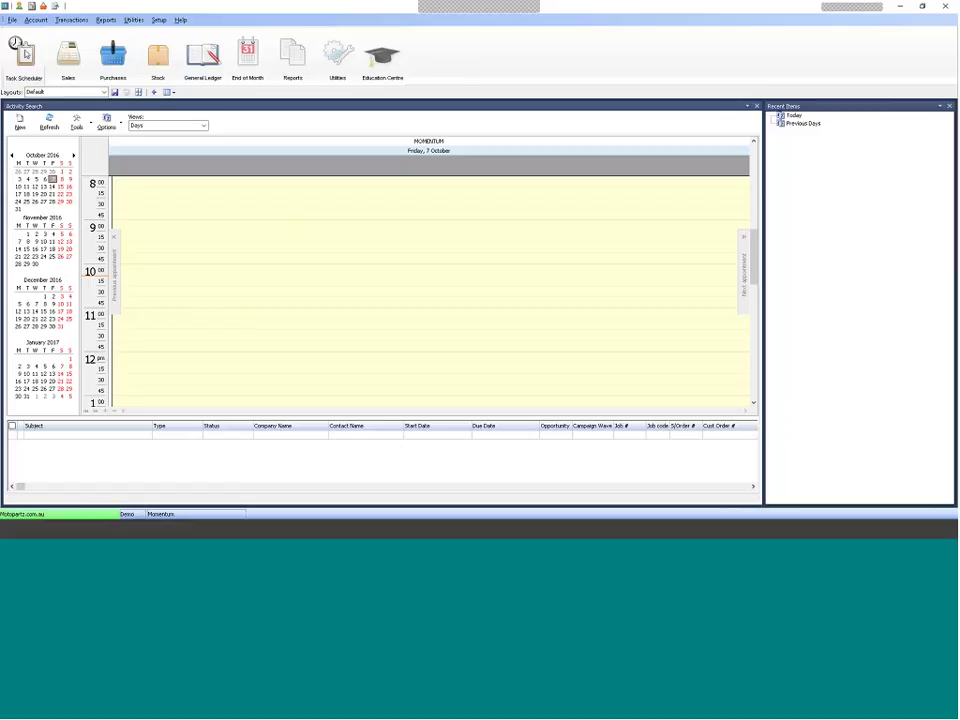
# Show the Activity Search widget in Calendar View and set its view to Week.
pyautogui.click(106, 122)
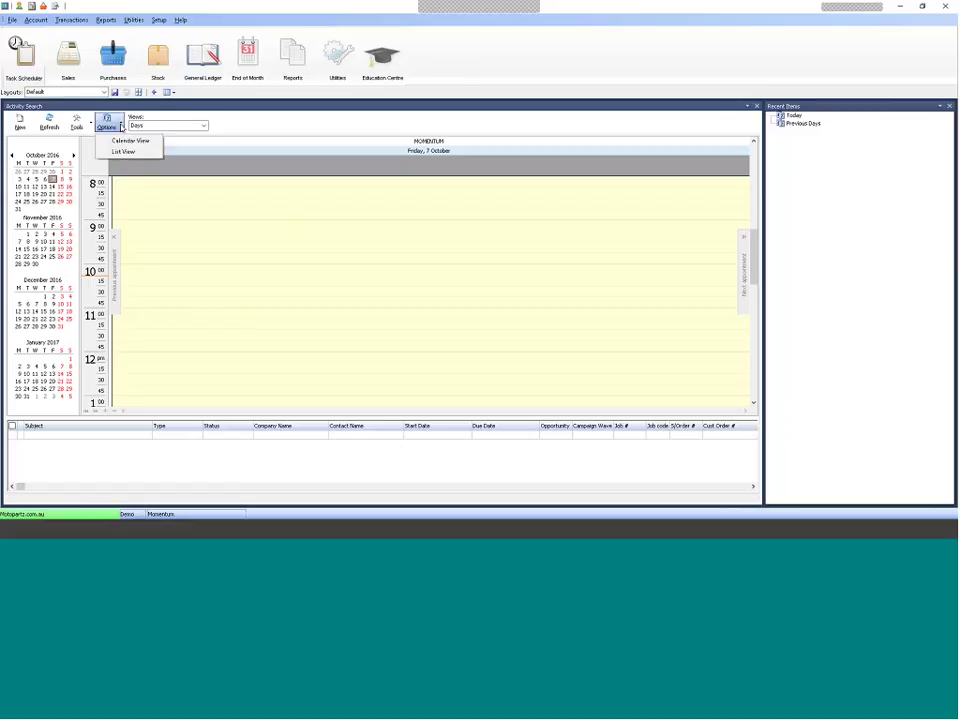
pyautogui.click(120, 140)
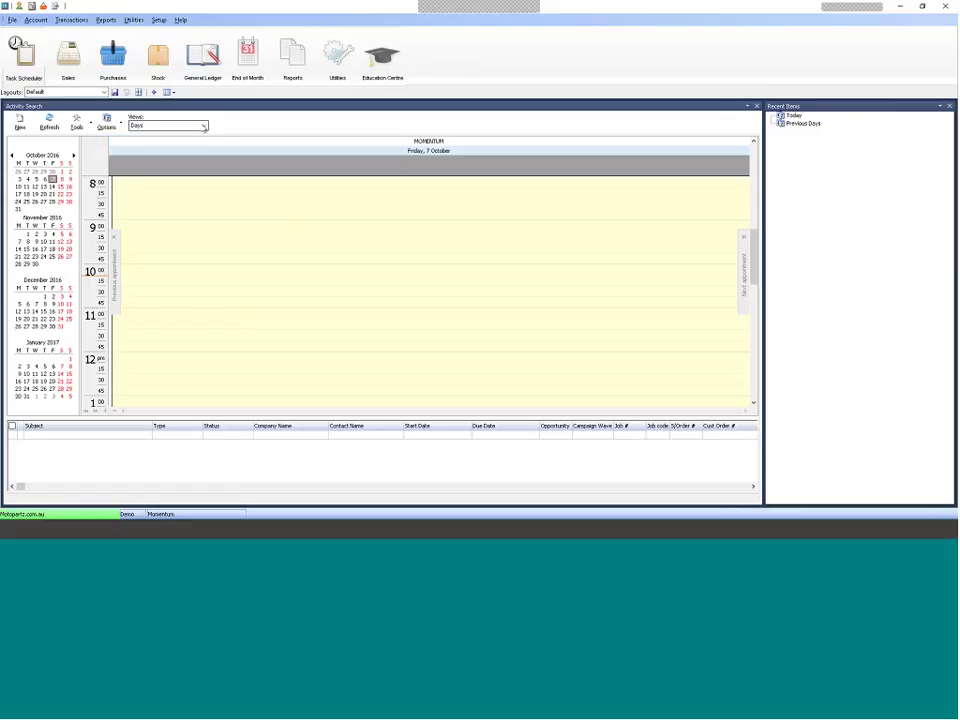
pyautogui.click(155, 125)
pyautogui.click(146, 148)
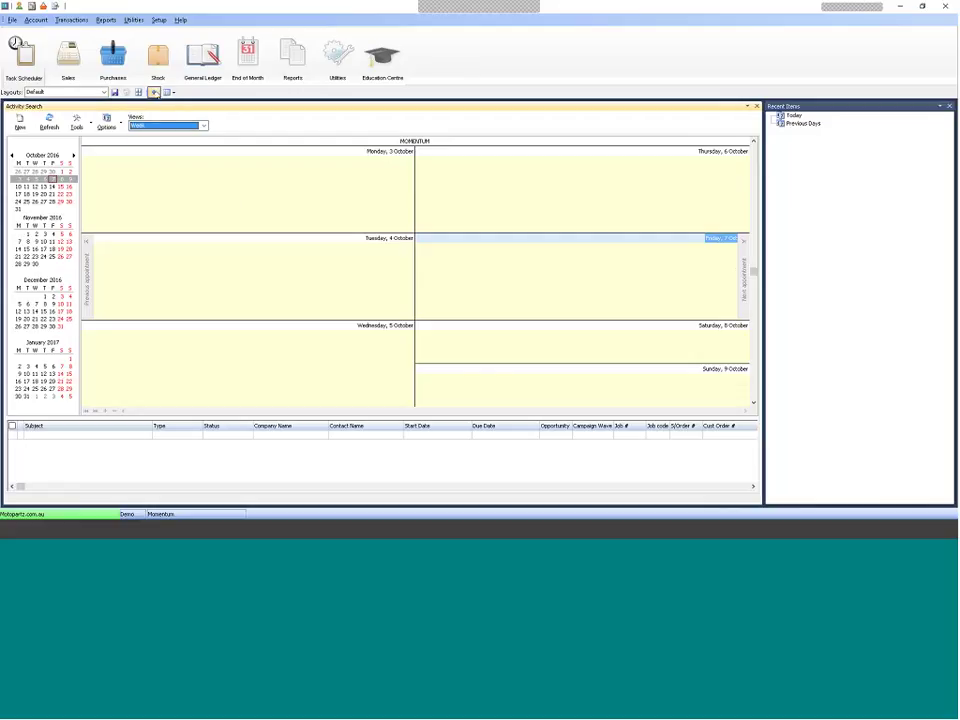
# Add the Job Hours V Budget and Cash Widget widgets to the Task Scheduler dashboard.
pyautogui.click(154, 92)
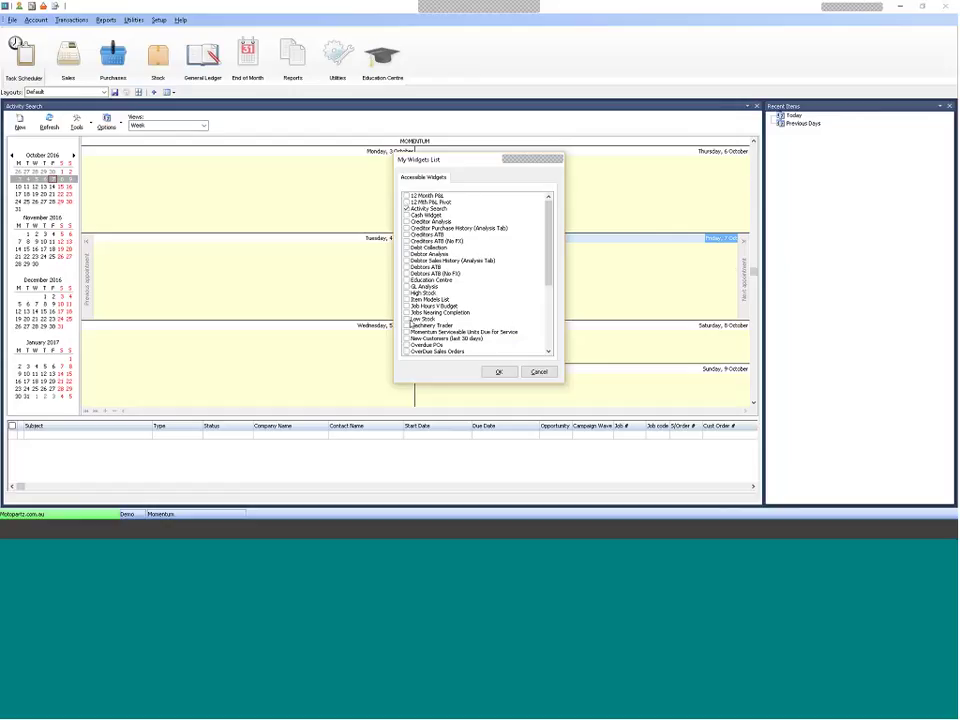
pyautogui.click(406, 306)
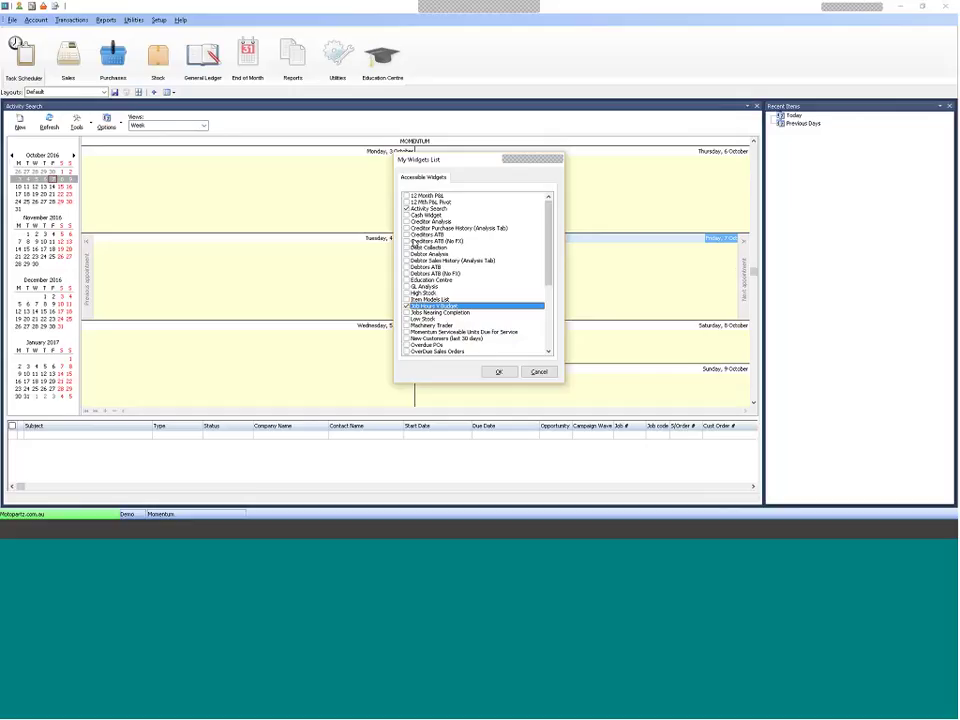
pyautogui.click(406, 216)
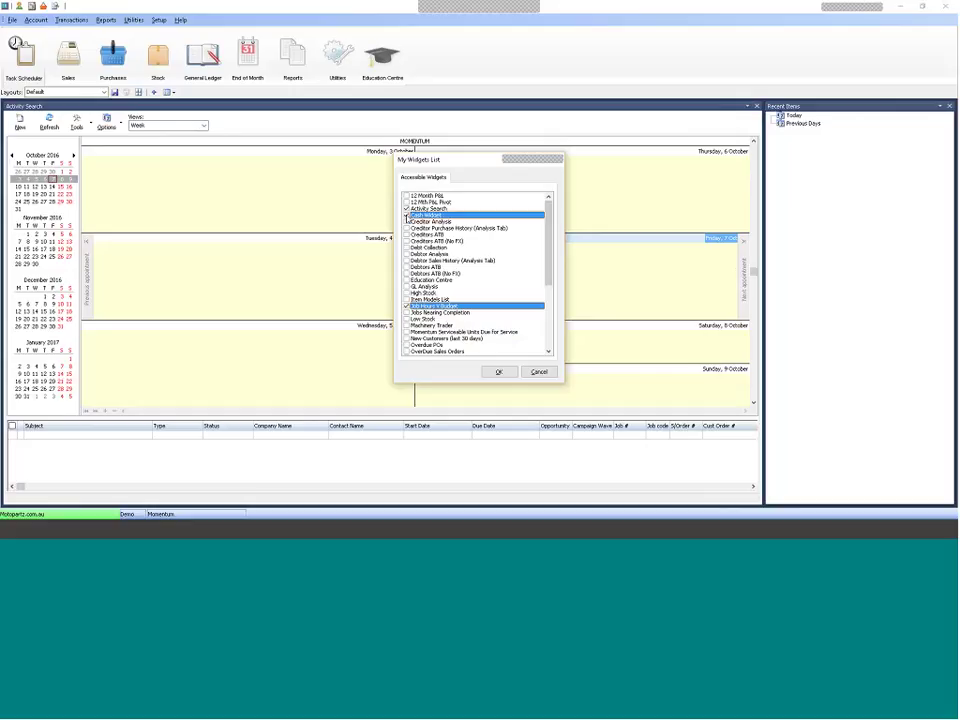
pyautogui.click(500, 372)
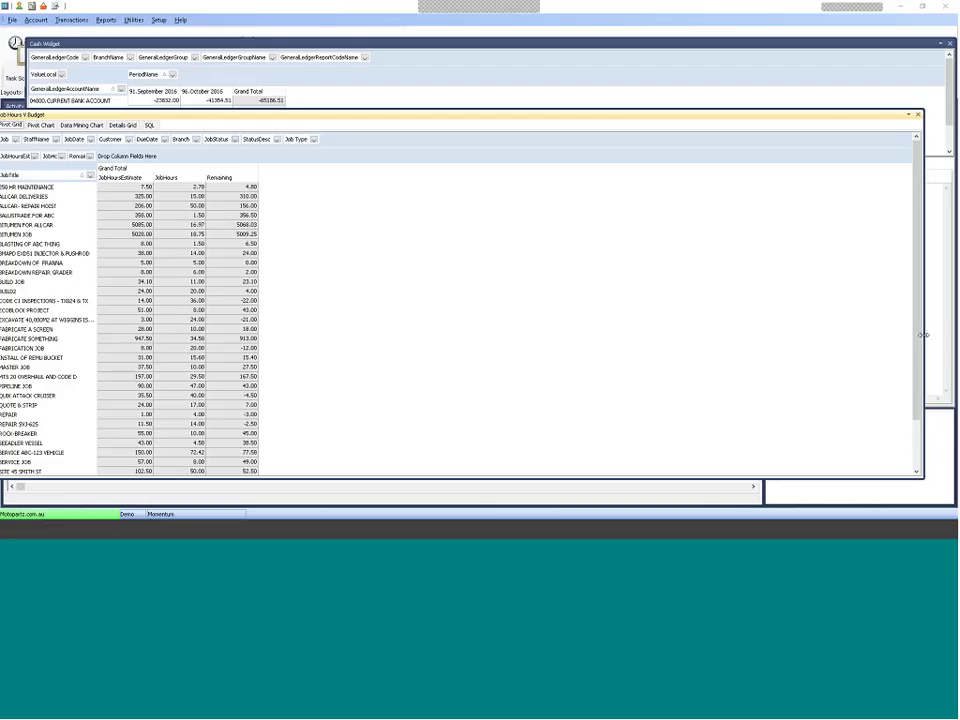
# Close the floating Cash Widget, and dock the Job Hours V Budget widget as a tab beside Activity Search.
pyautogui.moveTo(924, 335); pyautogui.dragTo(514, 335)
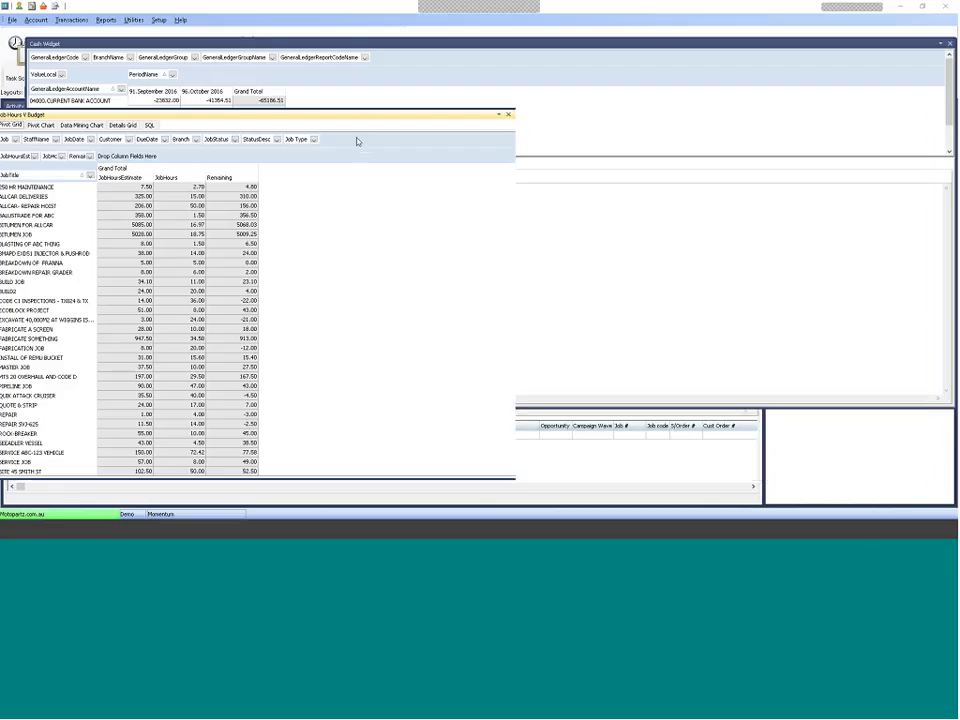
pyautogui.moveTo(350, 116); pyautogui.dragTo(605, 112)
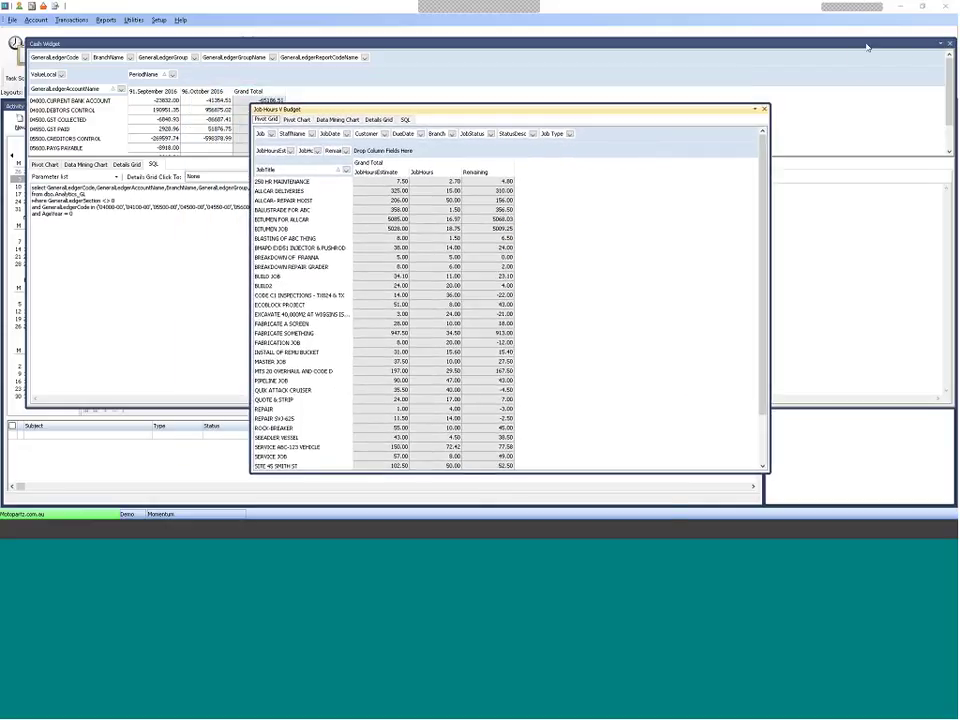
pyautogui.click(866, 45)
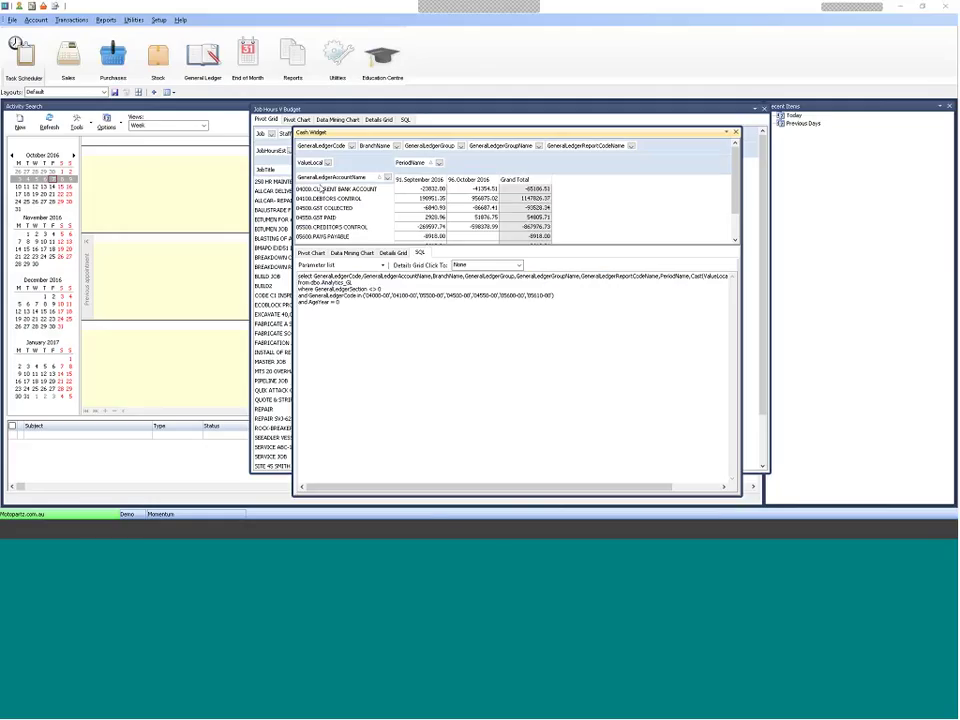
pyautogui.moveTo(320, 188); pyautogui.dragTo(206, 133)
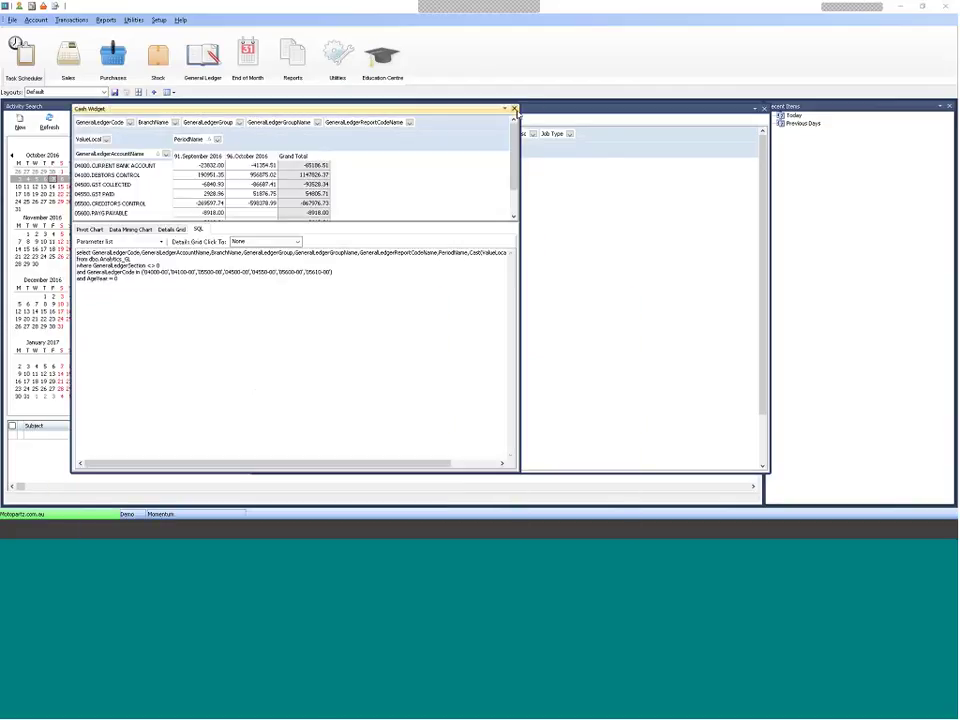
pyautogui.click(514, 108)
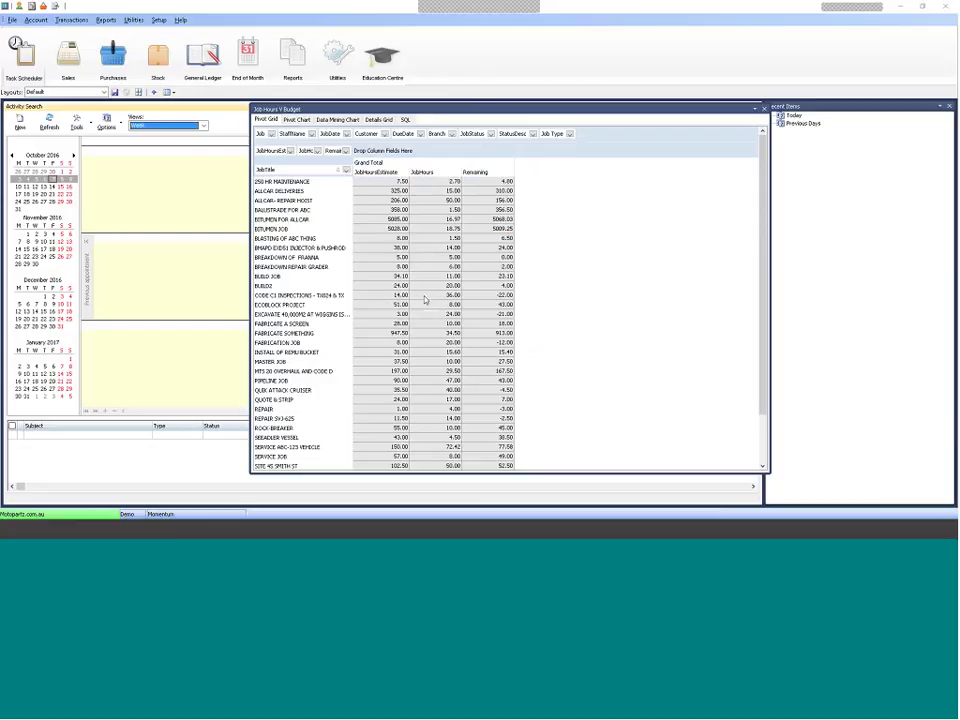
pyautogui.moveTo(434, 112); pyautogui.dragTo(414, 195)
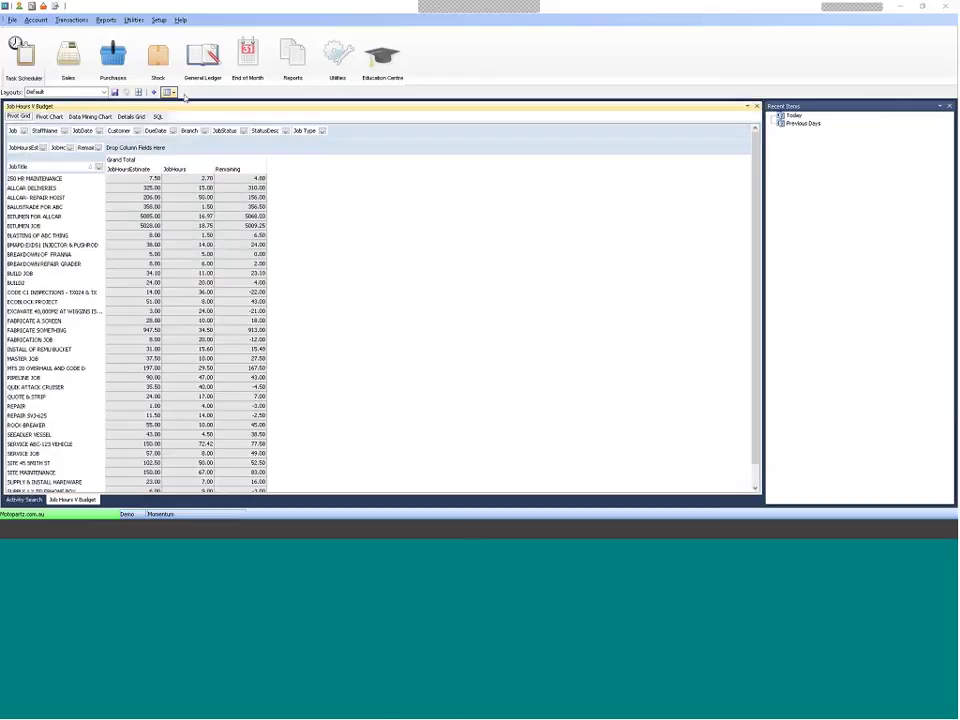
# Add the Cash Widget again, and dock it and Activity Search as tabs alongside Job Hours V Budget.
pyautogui.click(153, 92)
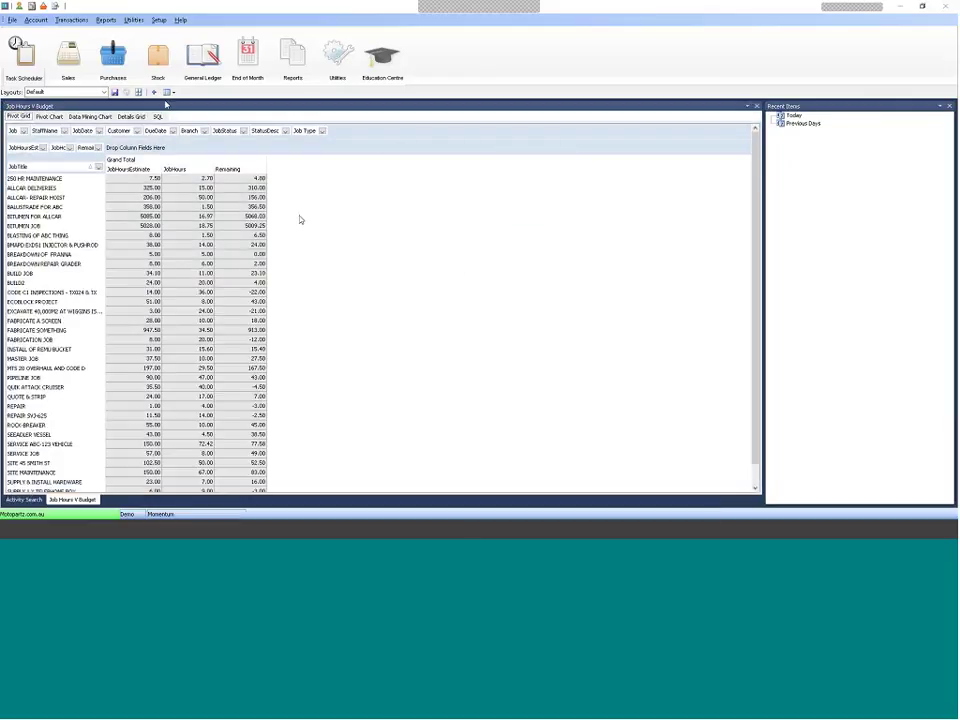
pyautogui.click(406, 215)
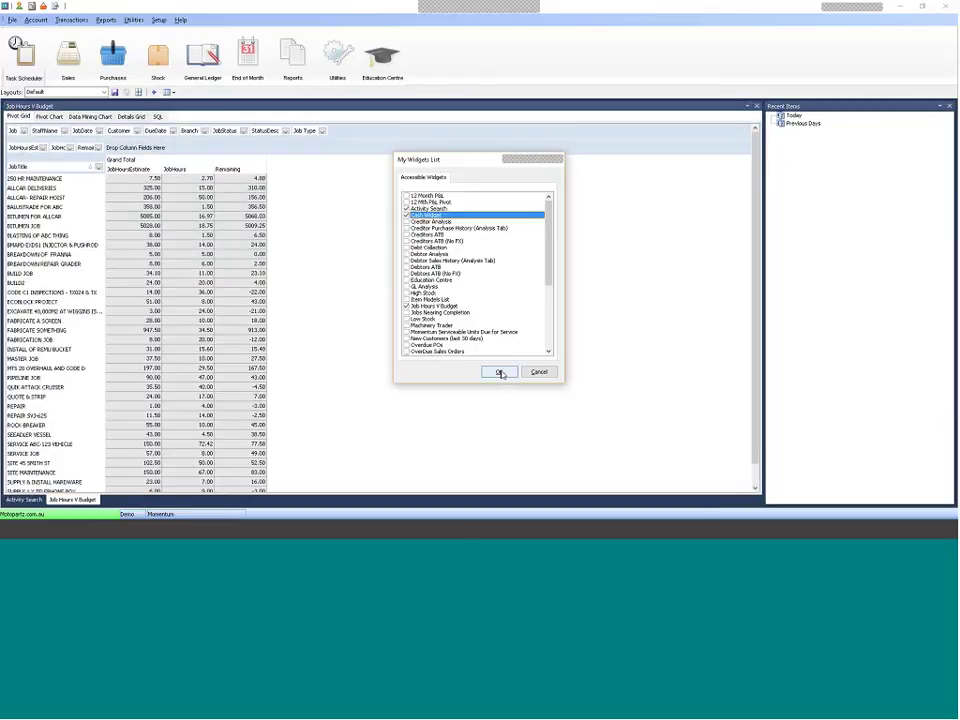
pyautogui.click(500, 372)
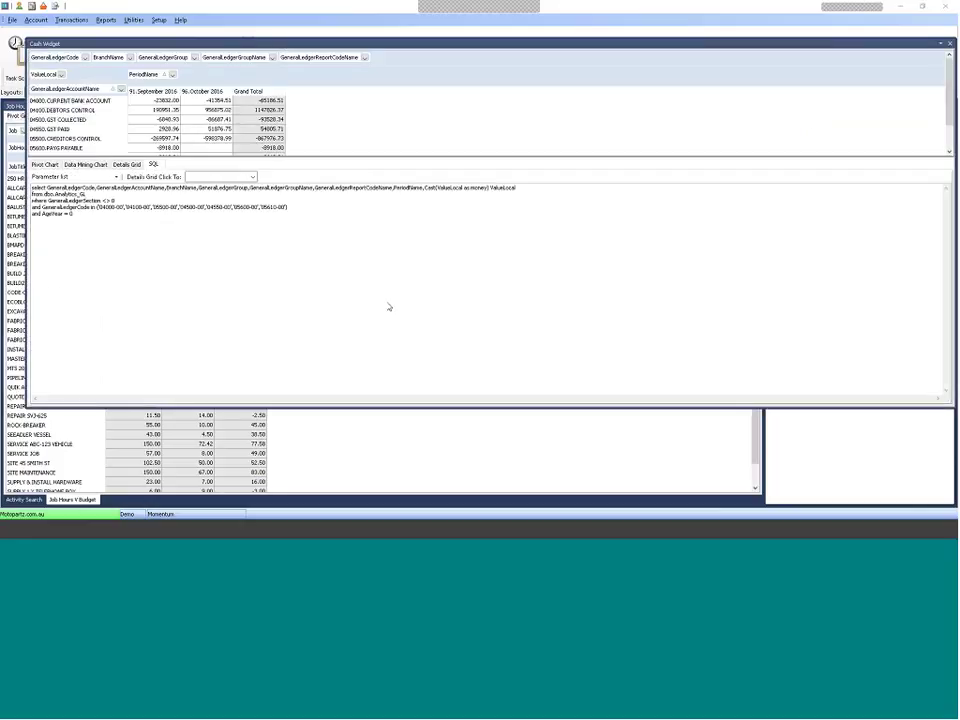
pyautogui.click(37, 499)
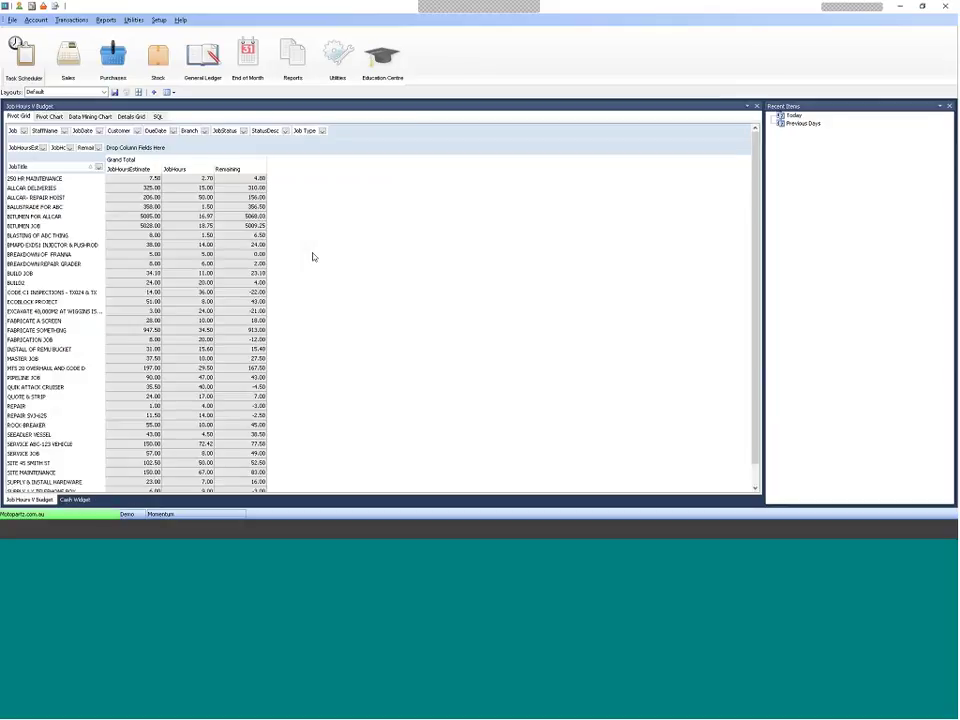
pyautogui.moveTo(385, 308); pyautogui.dragTo(430, 170)
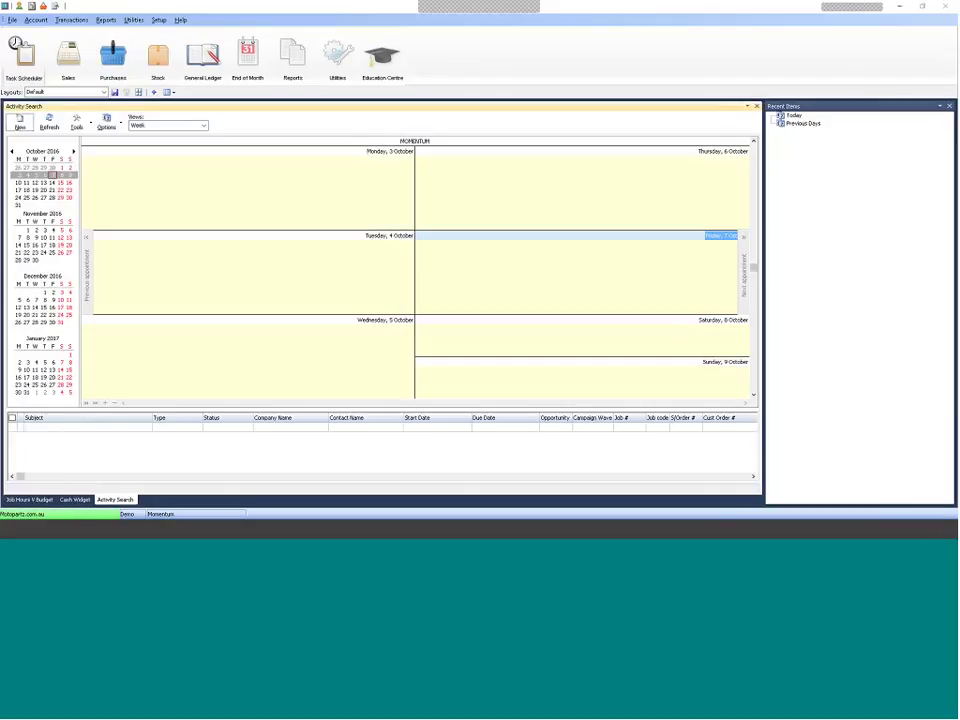
# Check the Job Hours V Budget and Activity Search tabs, and save the Task Scheduler layout as Task Sched.
pyautogui.click(31, 500)
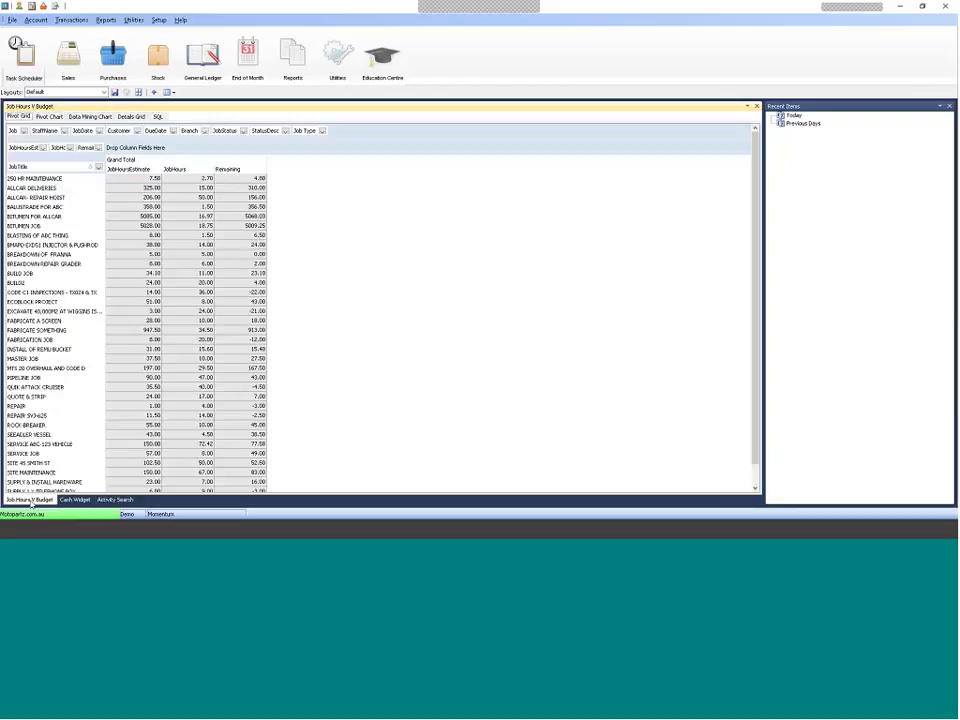
pyautogui.click(114, 500)
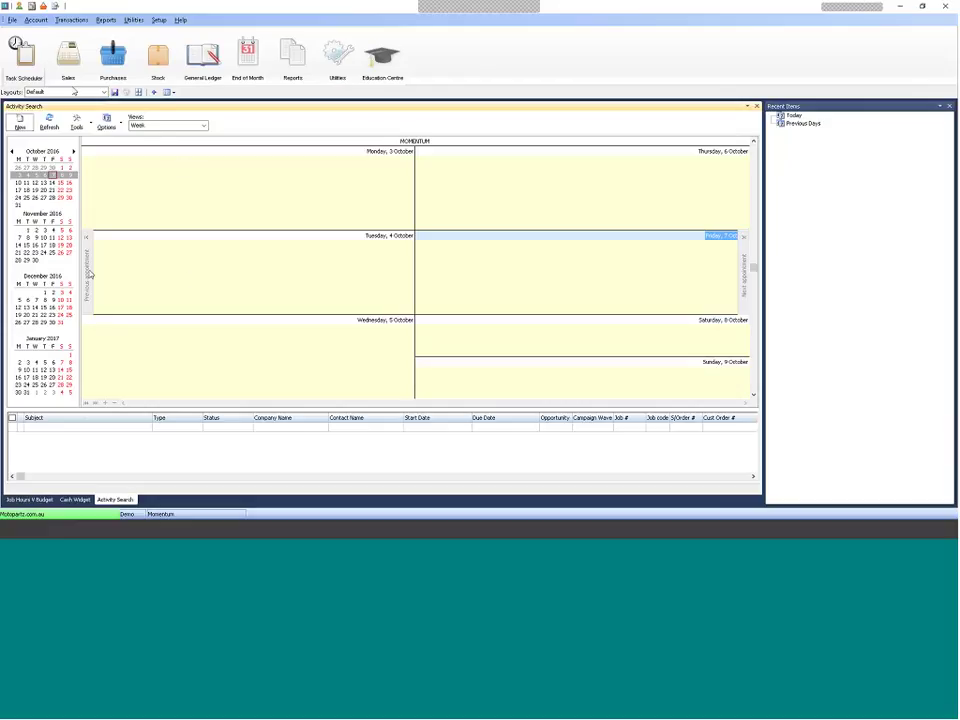
pyautogui.click(29, 500)
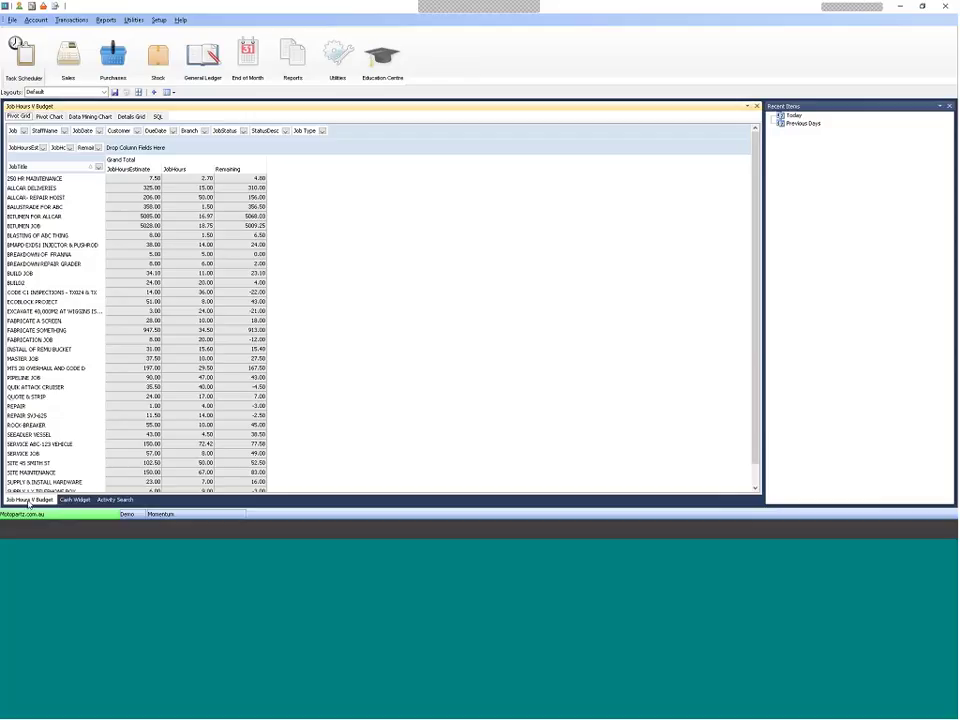
pyautogui.click(114, 92)
pyautogui.write('Task')
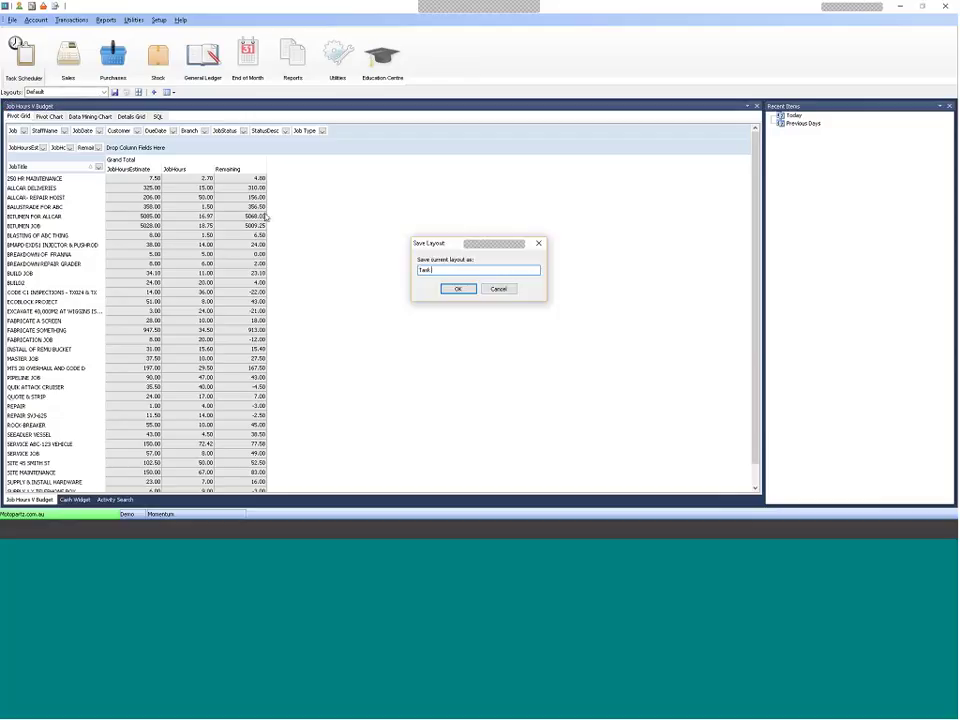
pyautogui.write(' Sched')
pyautogui.click(458, 289)
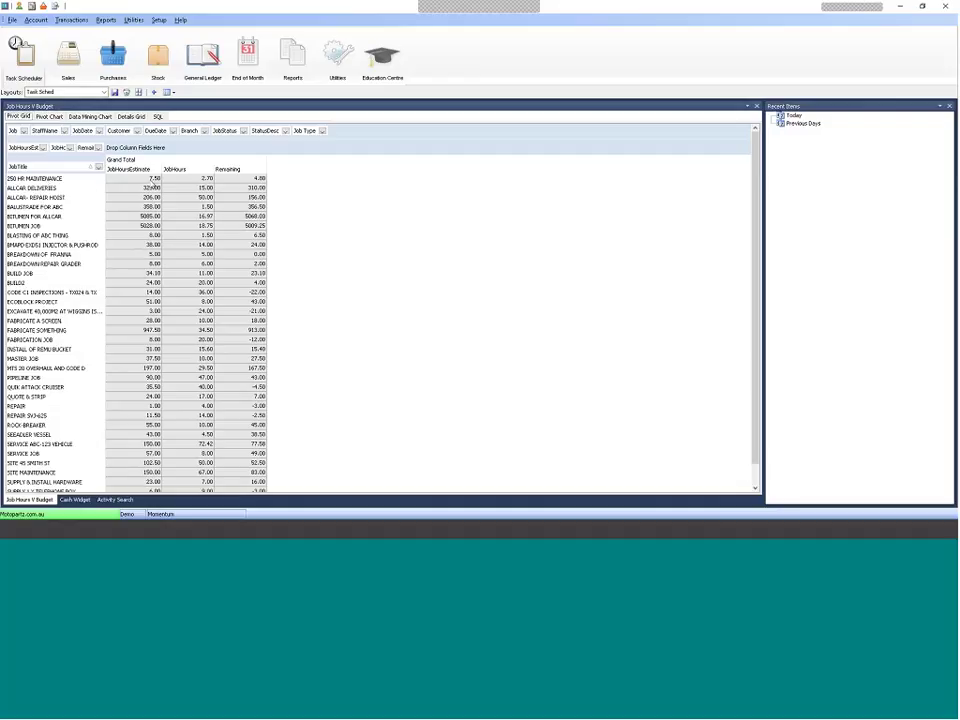
# Check individual jobs' estimated and actual hours in the Job Hours V Budget pivot grid.
pyautogui.click(132, 178)
pyautogui.keyDown('ctrl'); pyautogui.click(149, 226); pyautogui.keyUp('ctrl')
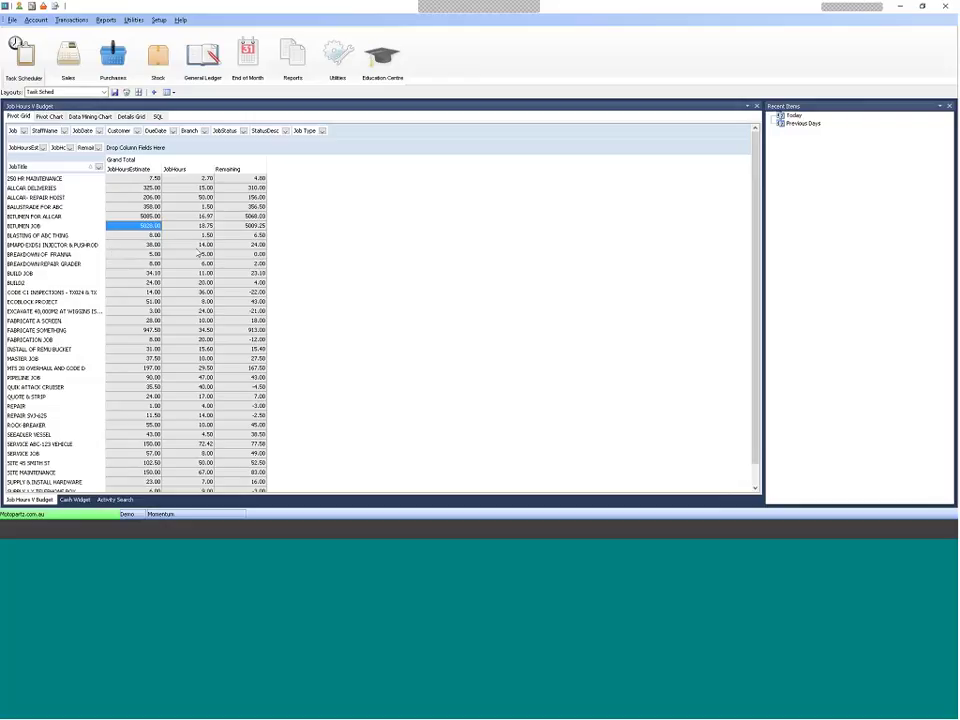
pyautogui.click(188, 244)
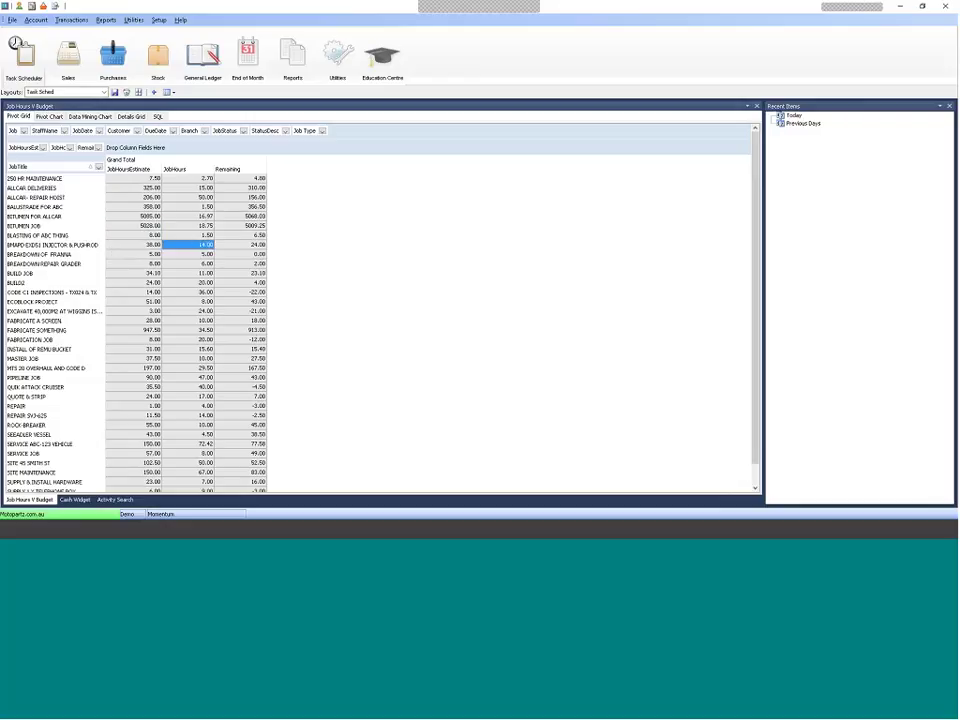
pyautogui.click(76, 499)
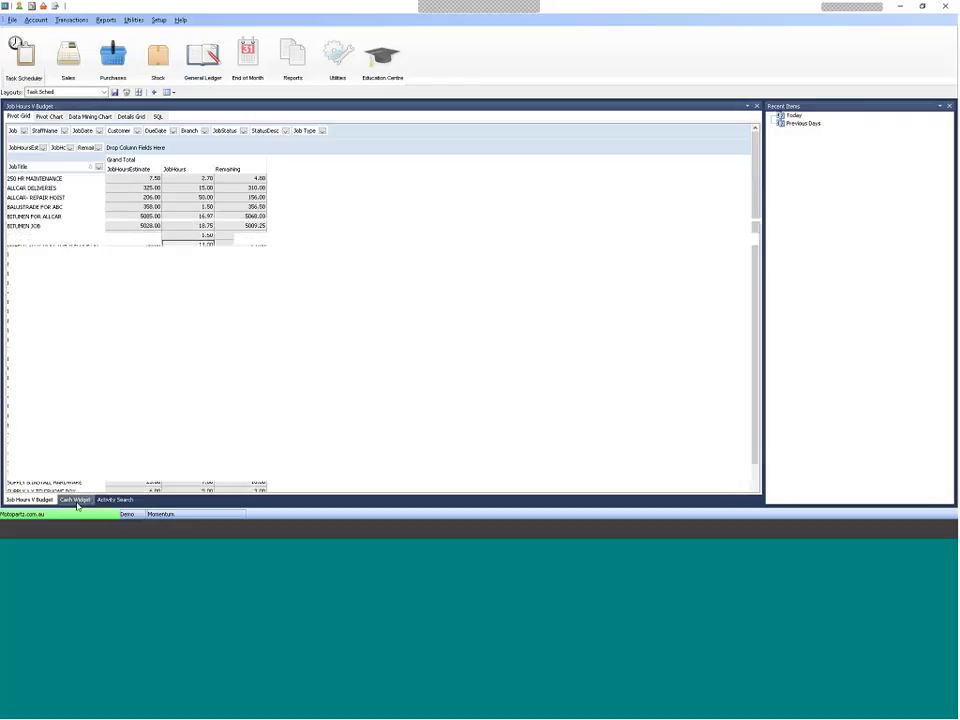
pyautogui.click(62, 227)
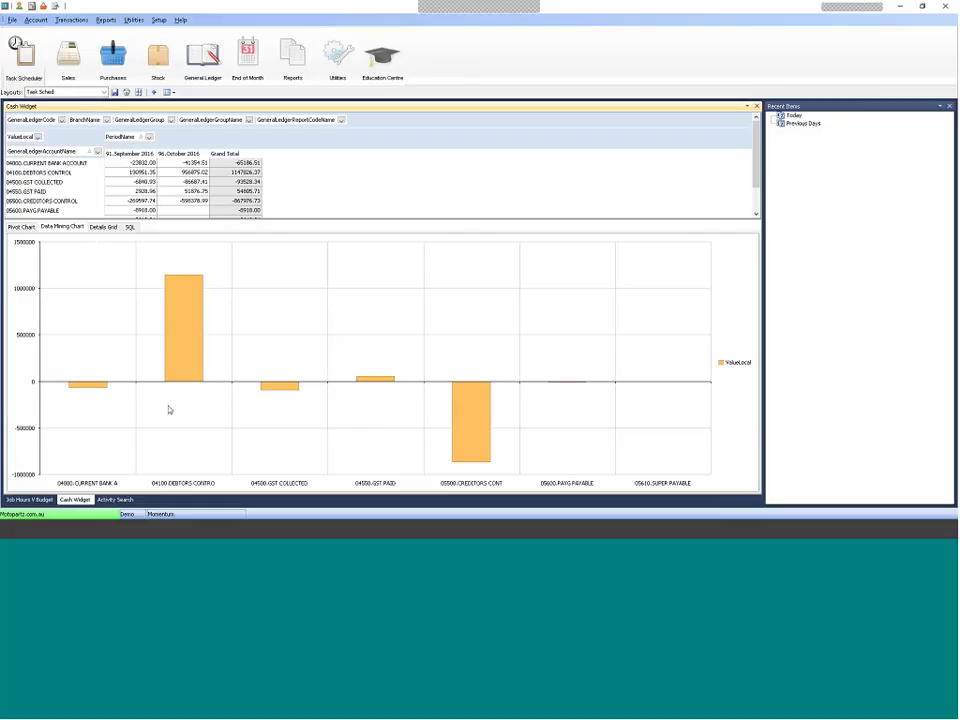
pyautogui.moveTo(474, 443)
pyautogui.click(24, 227)
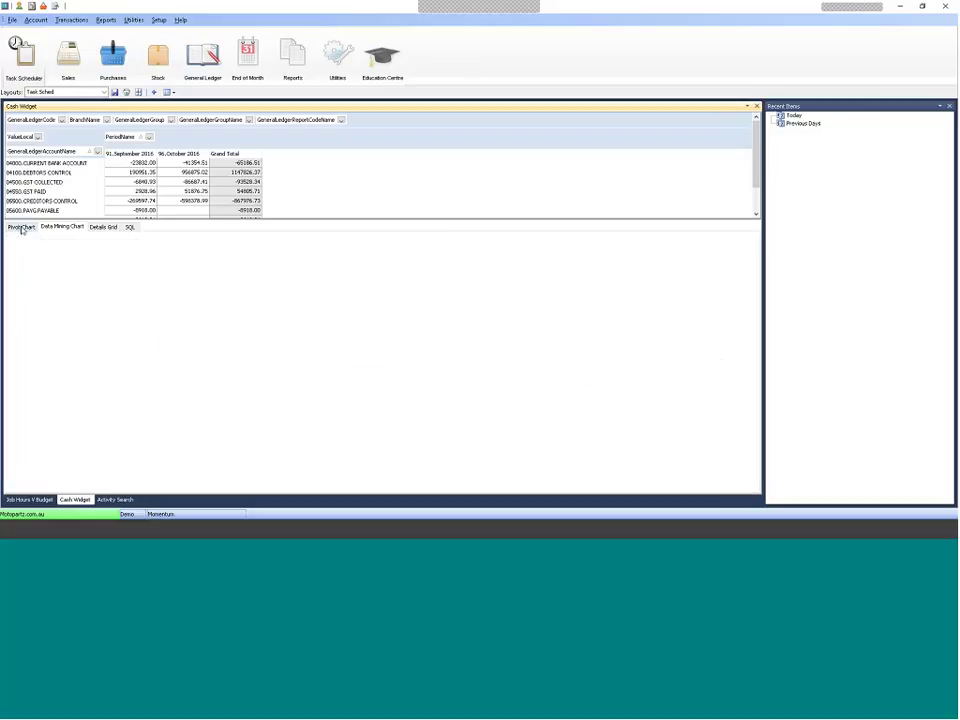
pyautogui.click(52, 228)
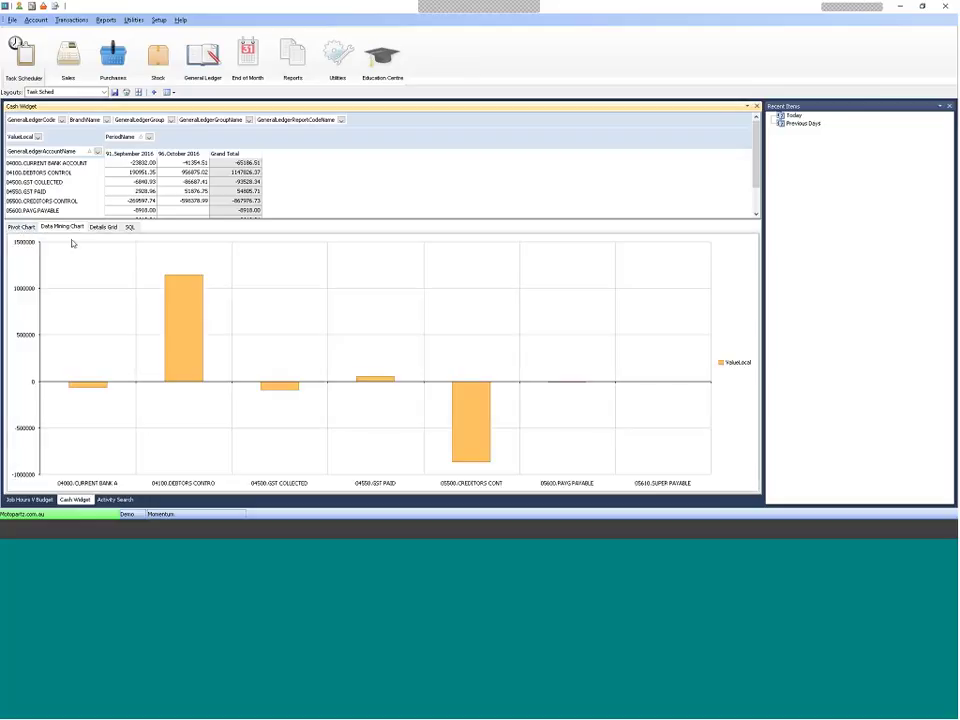
pyautogui.click(30, 499)
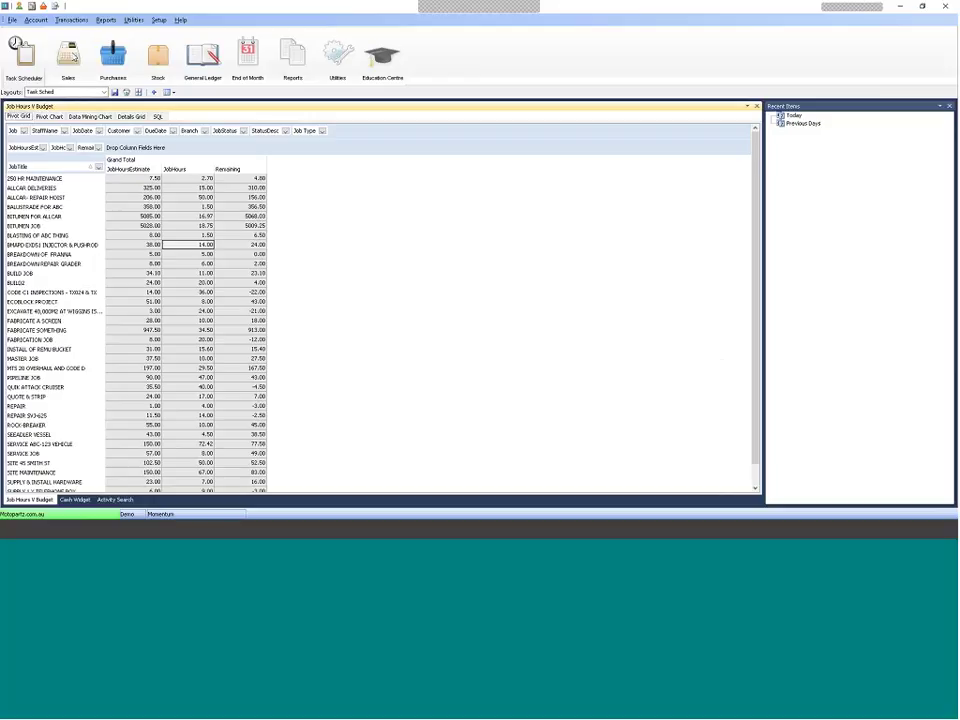
# Switch to the Sales dashboard and check the ALL CAR PARTS orders in the OverDue Sales Orders widget.
pyautogui.click(68, 55)
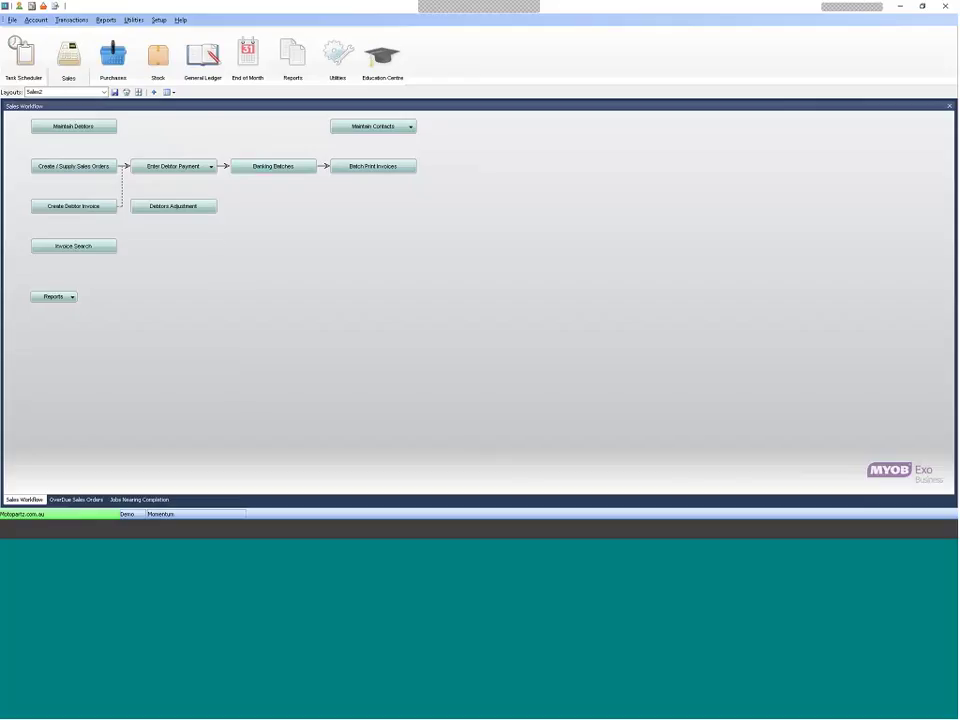
pyautogui.click(80, 501)
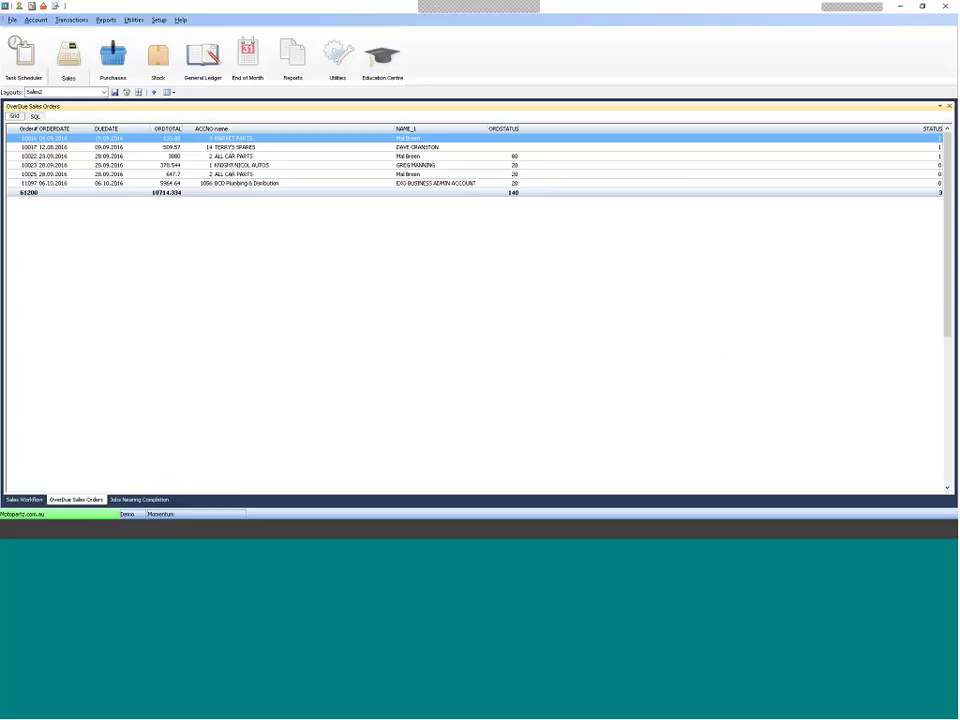
pyautogui.click(193, 156)
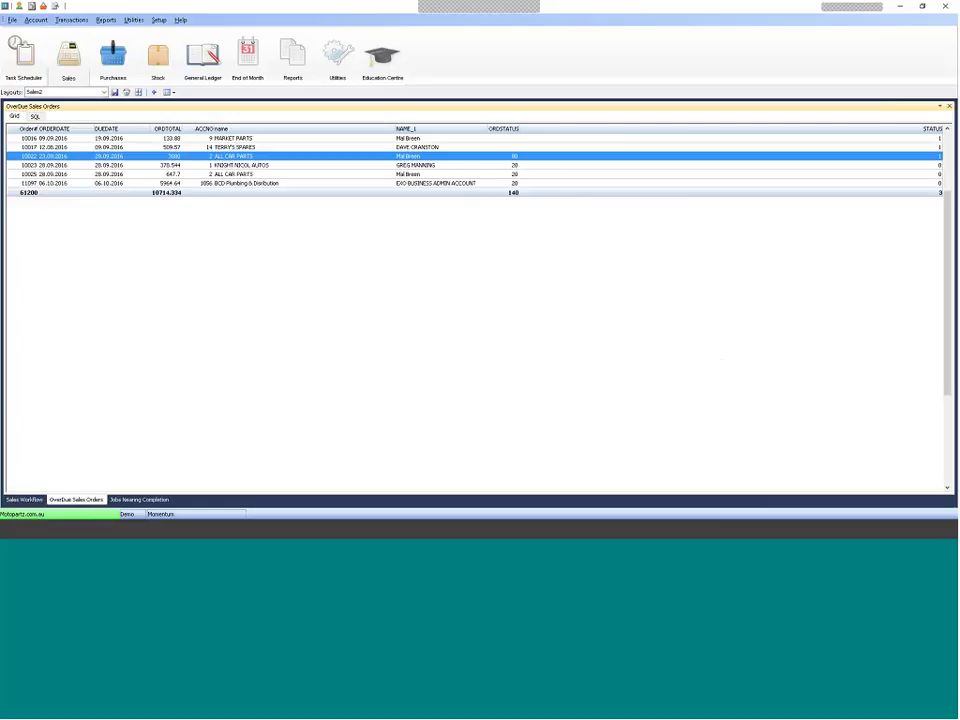
pyautogui.keyDown('ctrl'); pyautogui.click(101, 175); pyautogui.keyUp('ctrl')
pyautogui.click(101, 175)
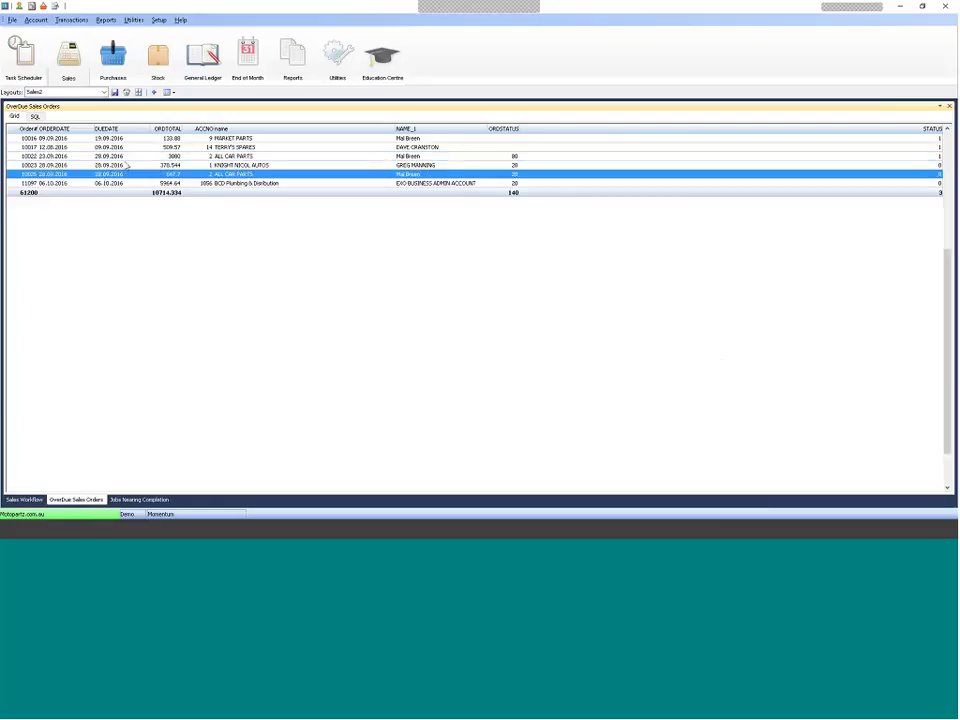
# Set the OverDue Sales Orders widget's Grid Click To option to Sales Order, and return to its order grid.
pyautogui.click(34, 116)
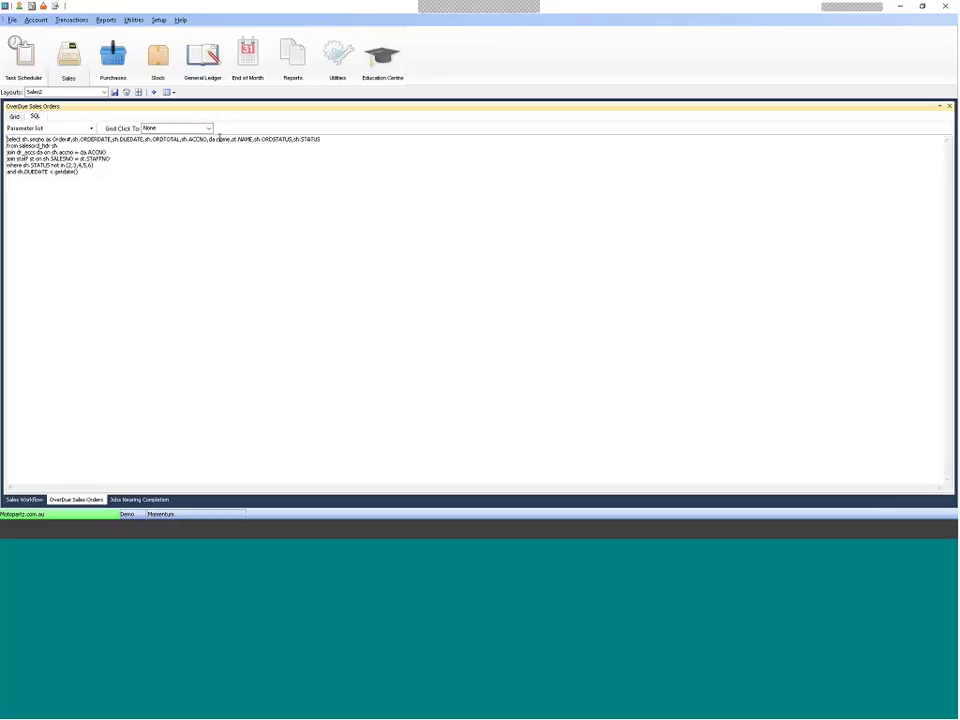
pyautogui.click(209, 128)
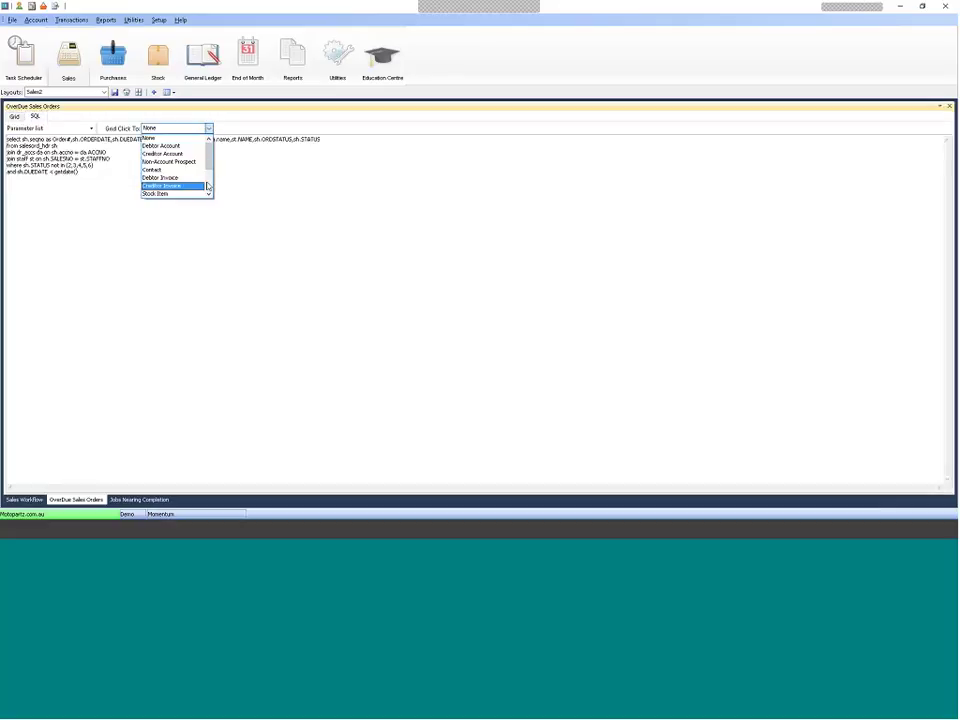
pyautogui.scroll(-2, 197, 195)
pyautogui.click(157, 161)
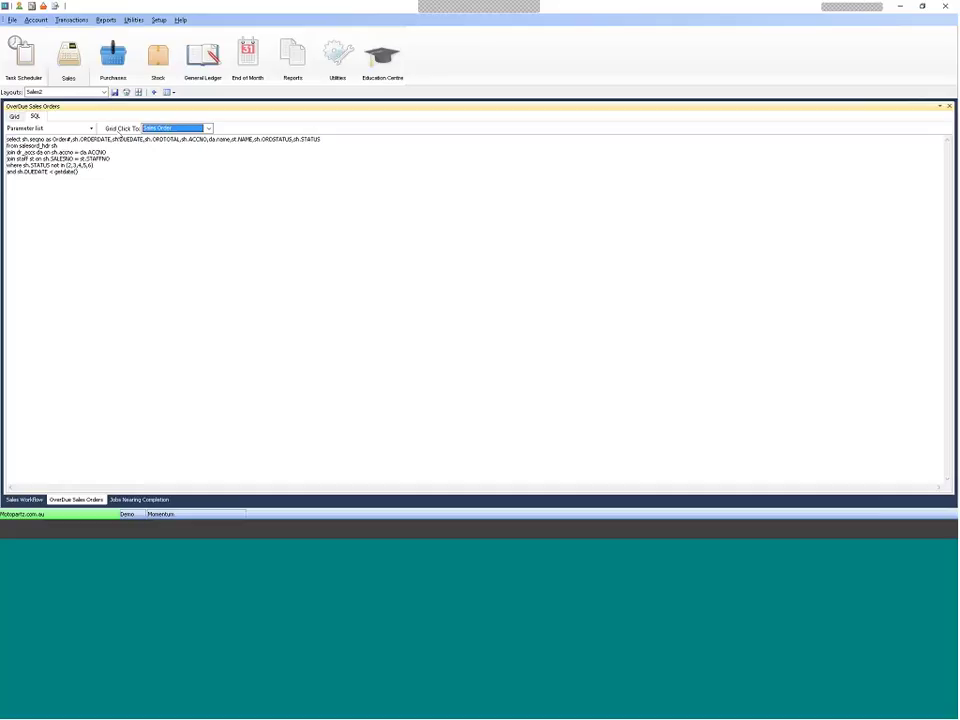
pyautogui.click(14, 116)
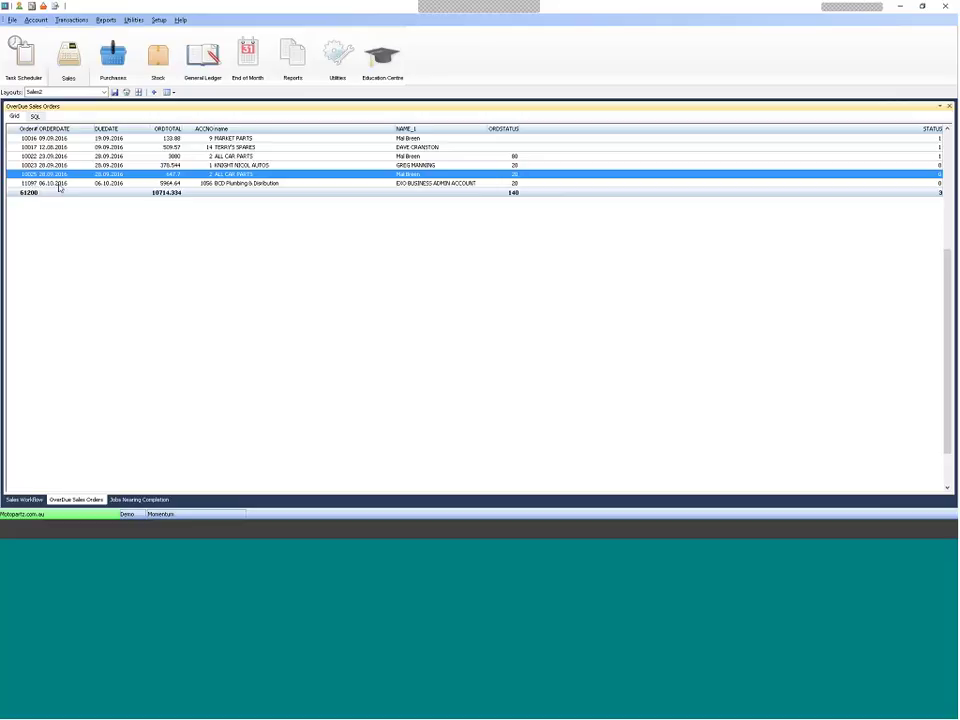
# Remove the "as Order#" alias after sh.seqno in the OverDue Sales Orders SQL query, and reload the order grid.
pyautogui.click(35, 116)
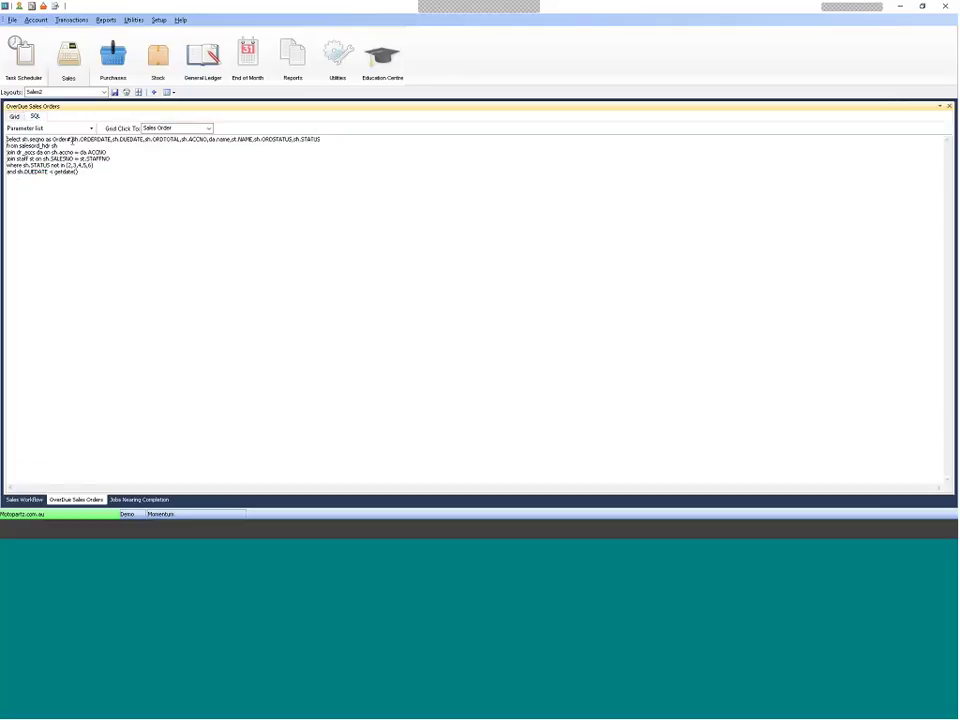
pyautogui.click(71, 139)
pyautogui.press('BackSpace')
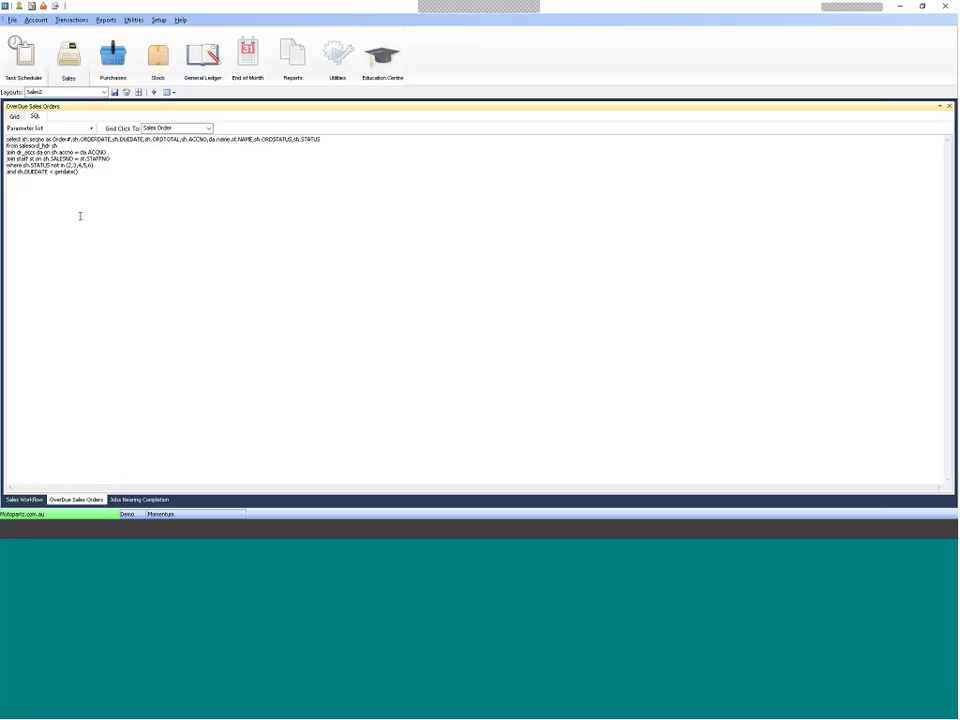
pyautogui.press('BackSpace')
pyautogui.press('BackSpace')
pyautogui.press('BackSpace')
pyautogui.press('BackSpace')
pyautogui.press('BackSpace')
pyautogui.press('BackSpace')
pyautogui.press('BackSpace')
pyautogui.press('BackSpace')
pyautogui.press('BackSpace')
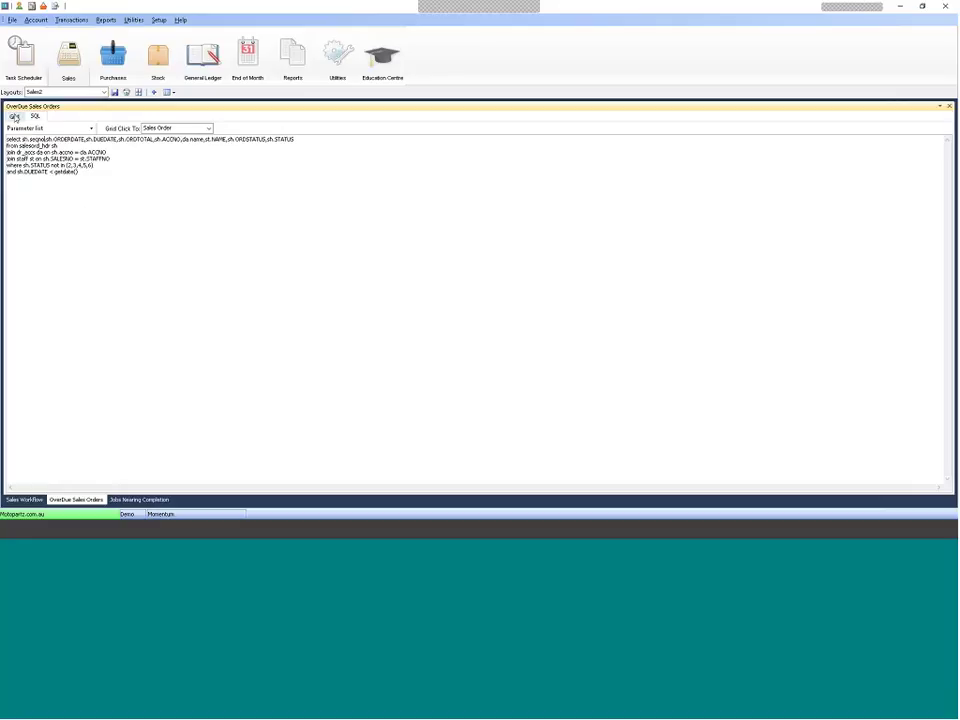
pyautogui.click(15, 116)
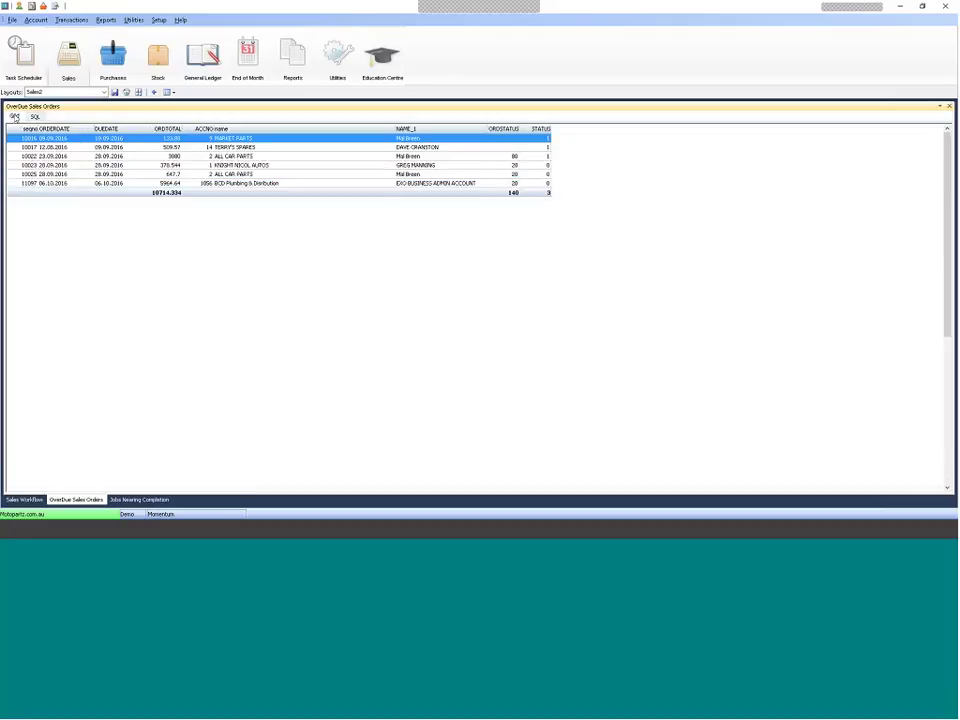
# Drill down from the overdue TERRY'S SPARES row to its sales order, acknowledge the account alerts, and close the order without saving.
pyautogui.click(70, 148)
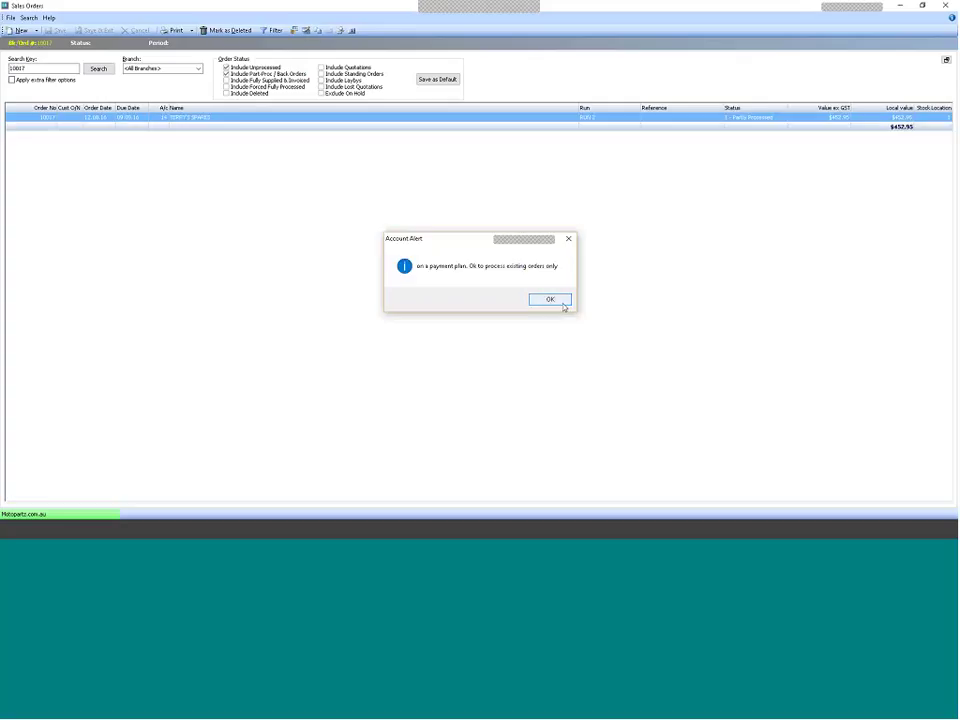
pyautogui.click(558, 299)
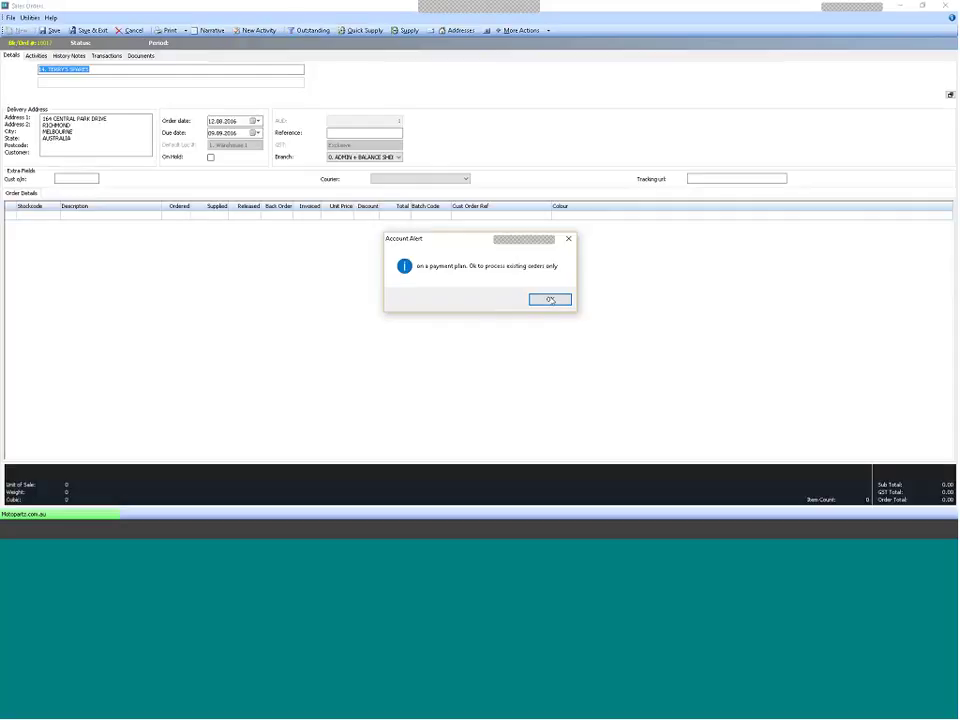
pyautogui.click(550, 299)
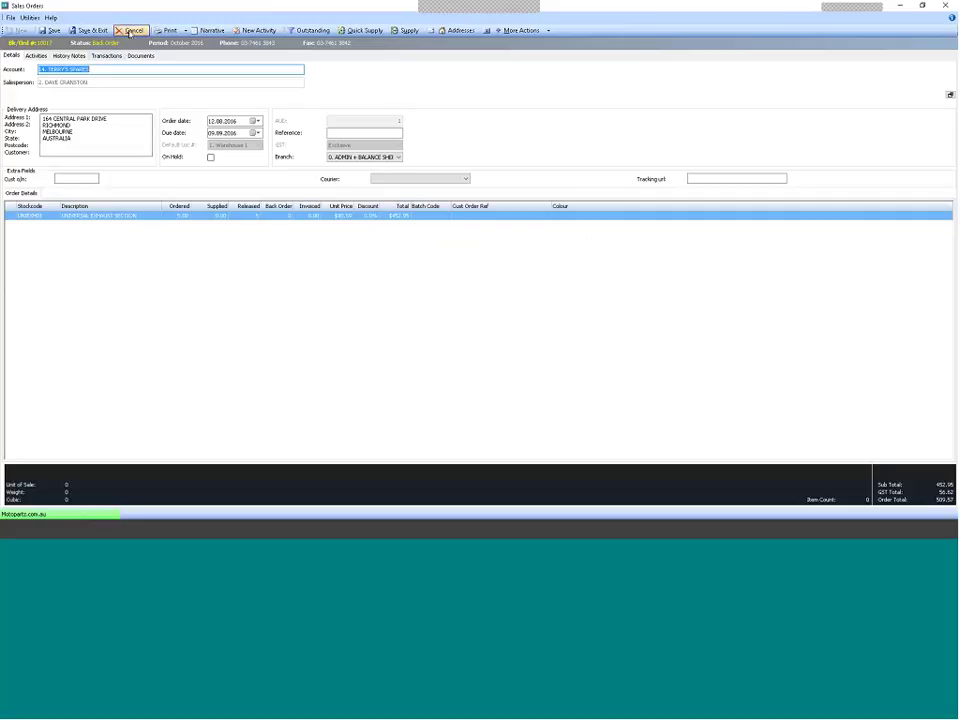
pyautogui.click(130, 31)
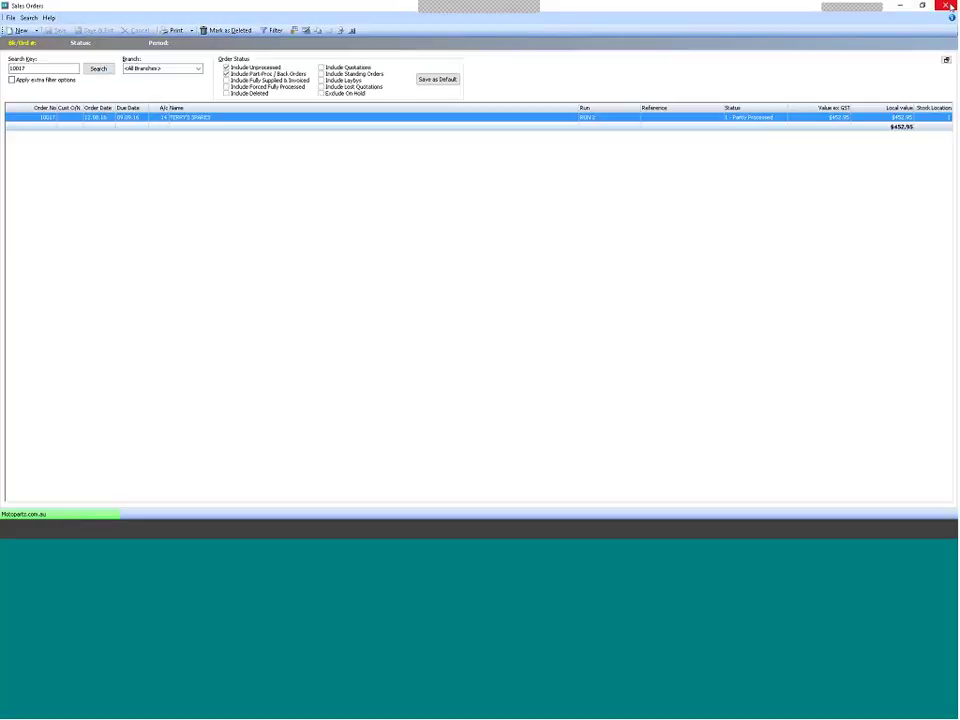
pyautogui.click(946, 5)
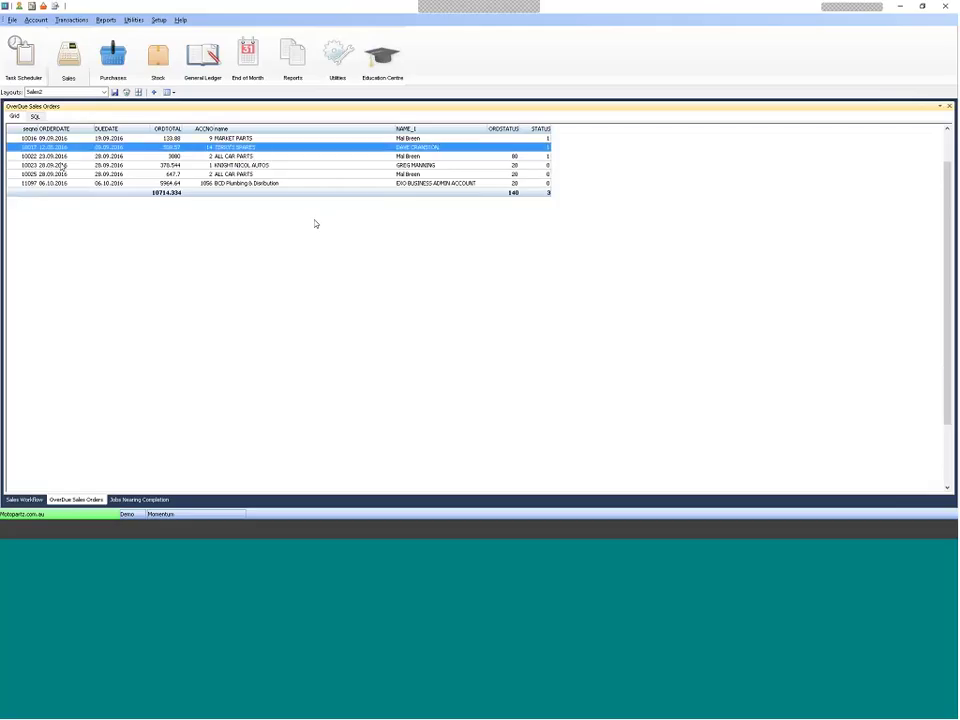
# Check the KNIGHT NICOL AUTOS overdue order row and the Jobs Nearing Completion report, and return to OverDue Sales Orders.
pyautogui.click(262, 165)
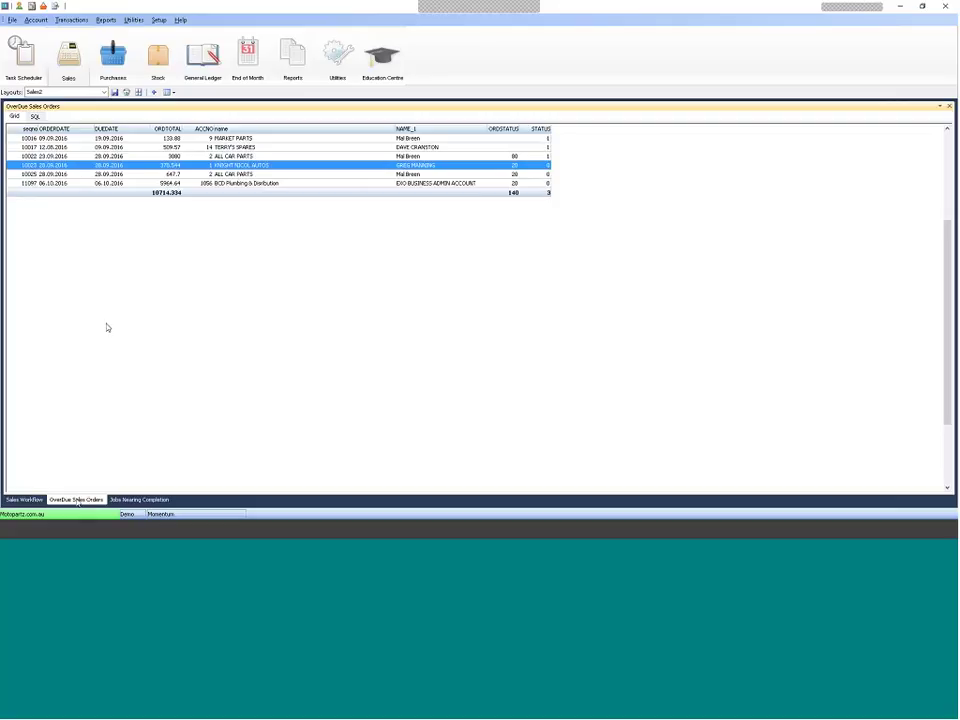
pyautogui.click(131, 500)
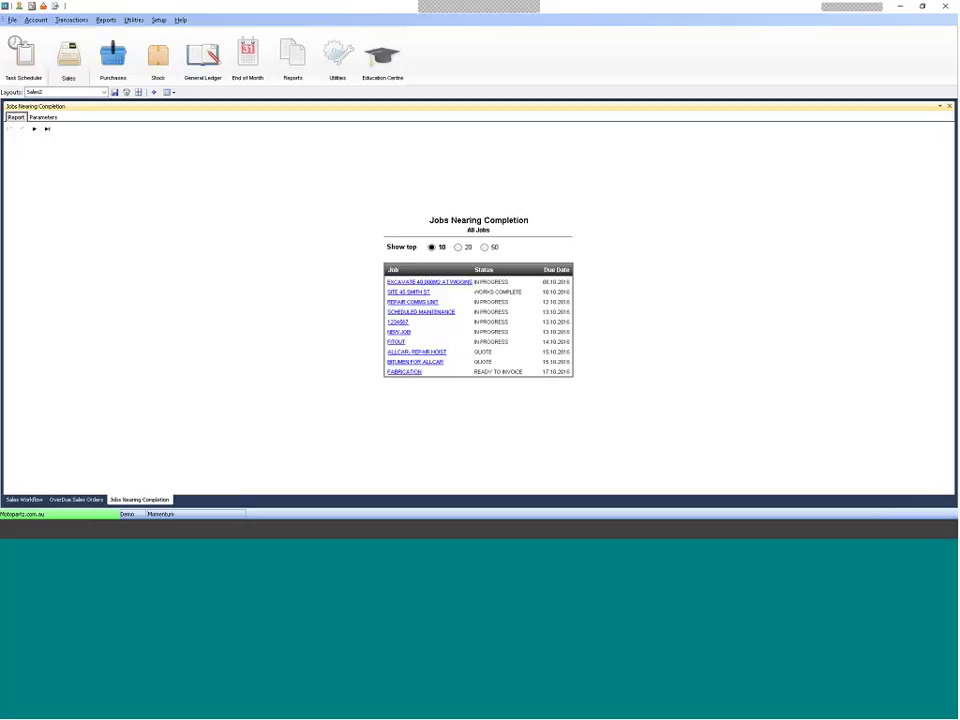
pyautogui.click(75, 499)
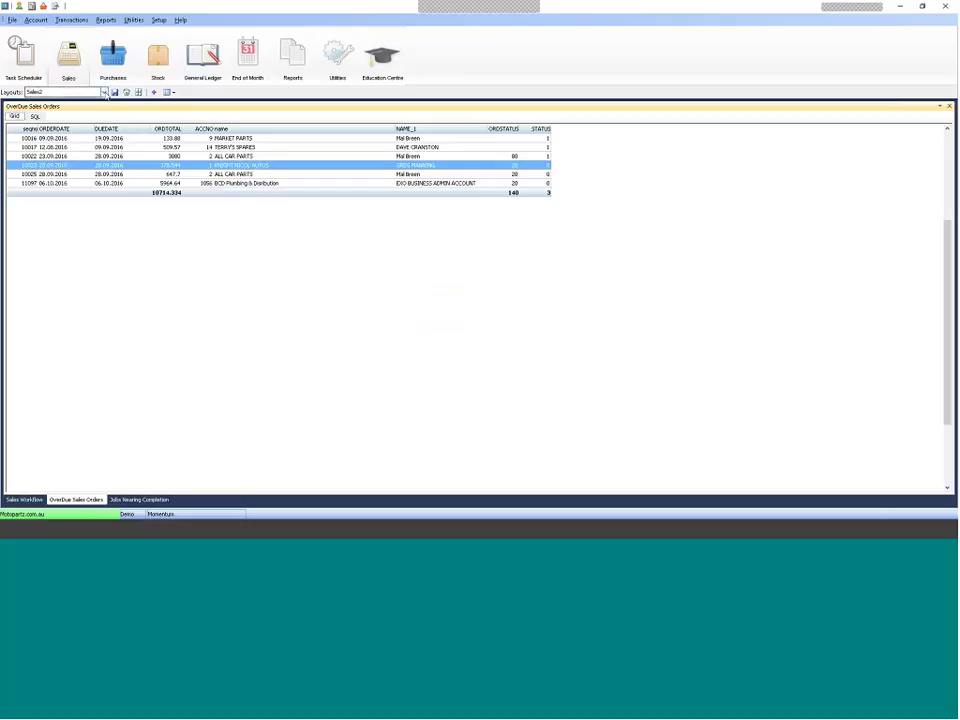
# Switch the Sales dashboard to the Sales1 layout and view its Debtors ATB (No FX) widget.
pyautogui.click(103, 92)
pyautogui.click(42, 102)
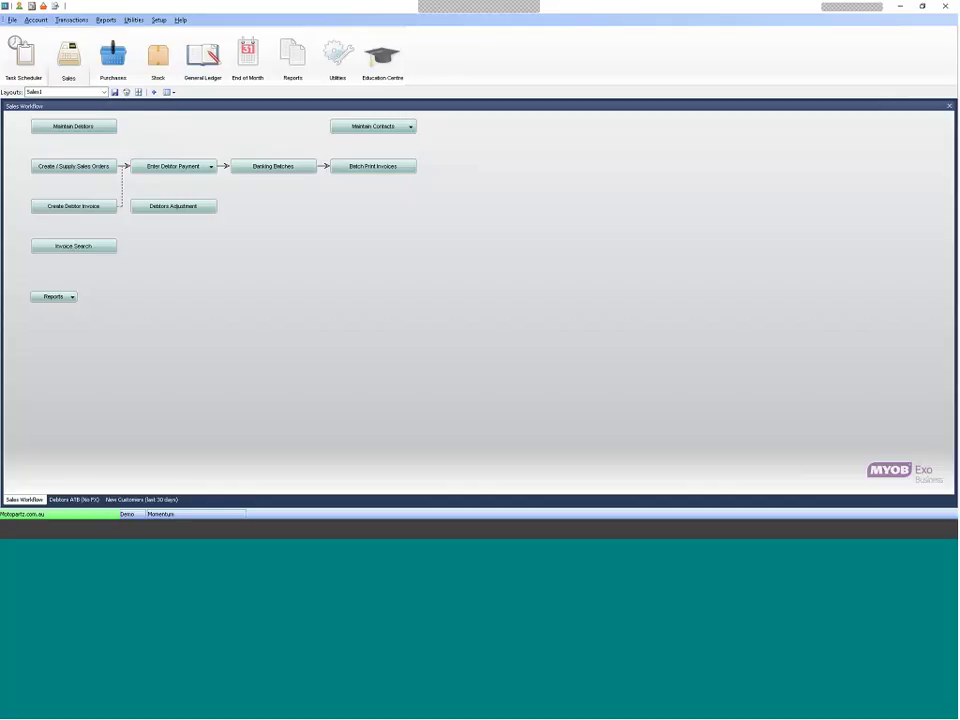
pyautogui.click(75, 499)
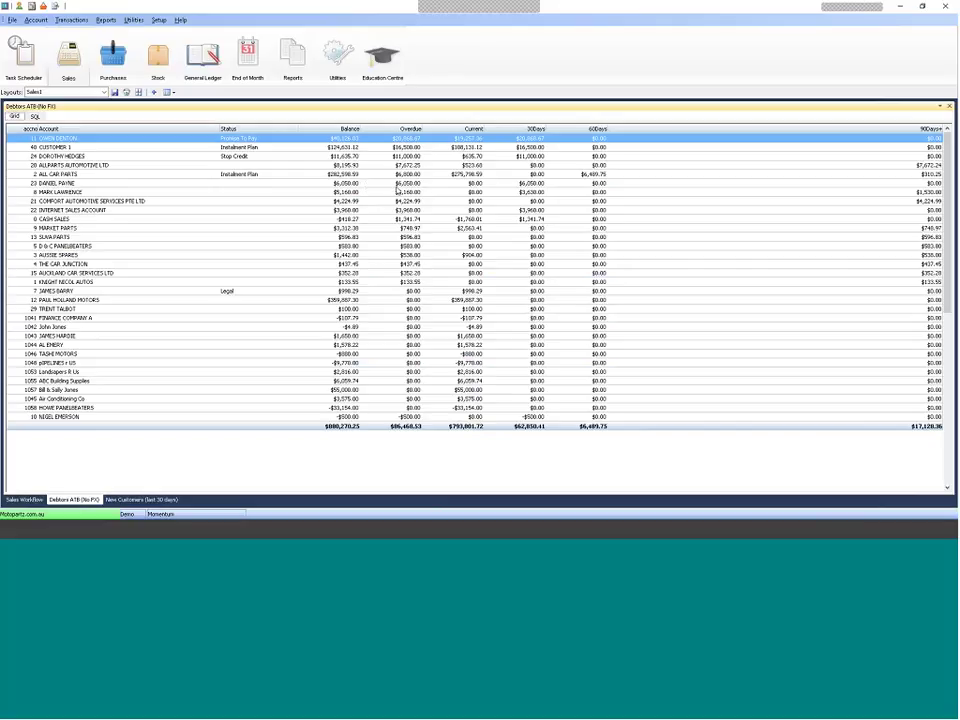
# Browse the customer rows in the New Customers (last 30 days) widget, and return to the Sales Workflow.
pyautogui.click(139, 500)
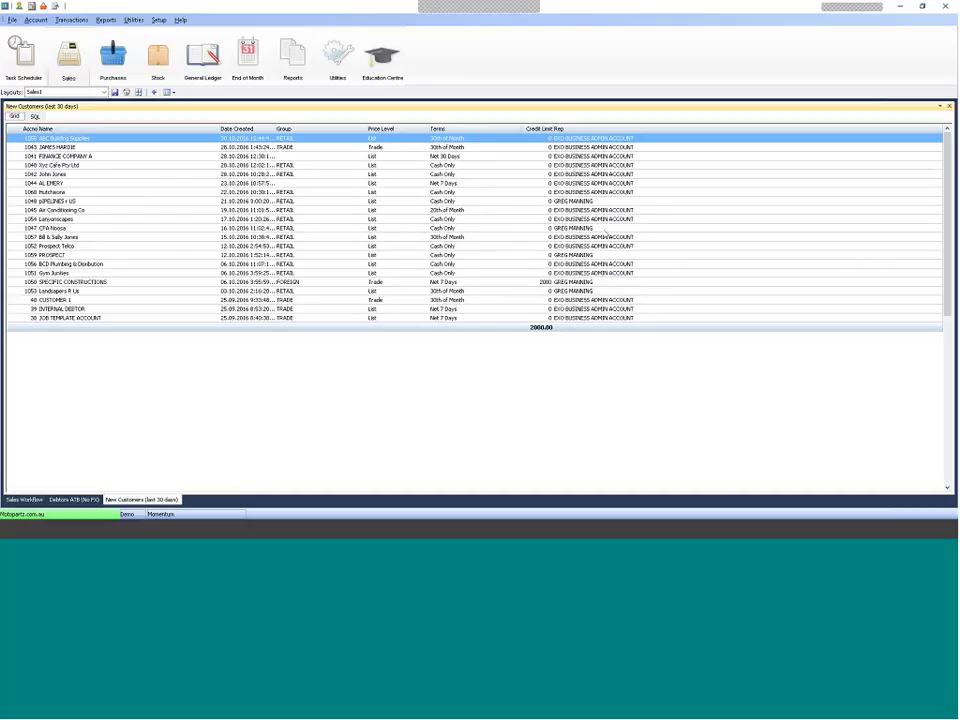
pyautogui.press('Down')
pyautogui.press('Down')
pyautogui.press('Down')
pyautogui.press('Down')
pyautogui.press('Down')
pyautogui.press('Down')
pyautogui.press('Down')
pyautogui.press('Down')
pyautogui.press('Down')
pyautogui.press('Down')
pyautogui.press('Up')
pyautogui.press('Up')
pyautogui.press('Up')
pyautogui.press('Up')
pyautogui.press('Up')
pyautogui.press('Up')
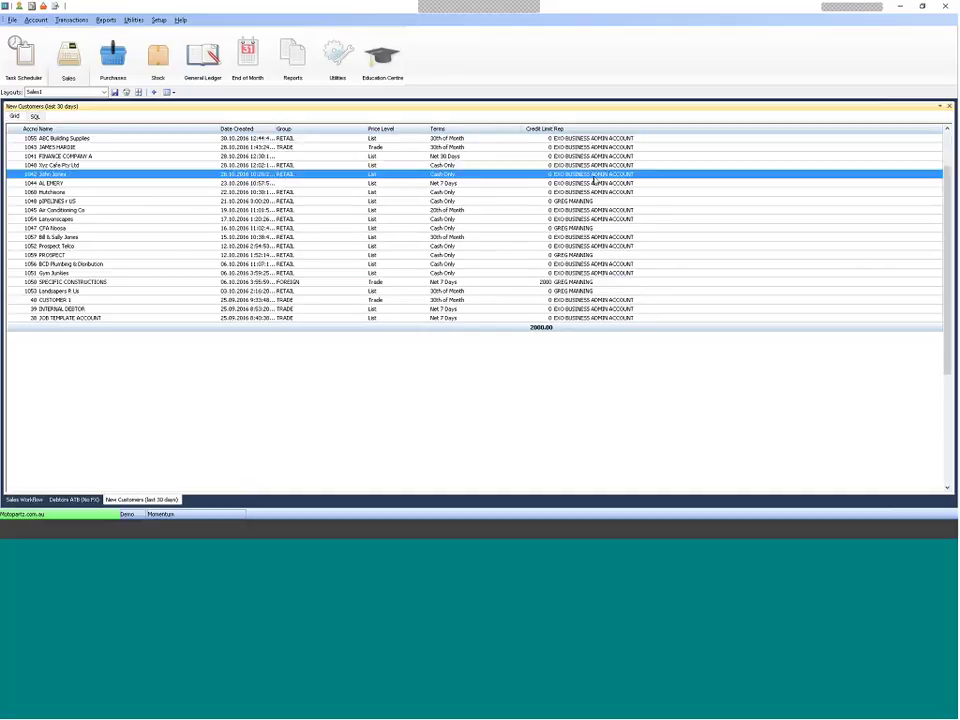
pyautogui.click(22, 499)
# View the Purchases Workflow, switch to the Stock dashboard and add the Low Stock widget.
pyautogui.click(106, 58)
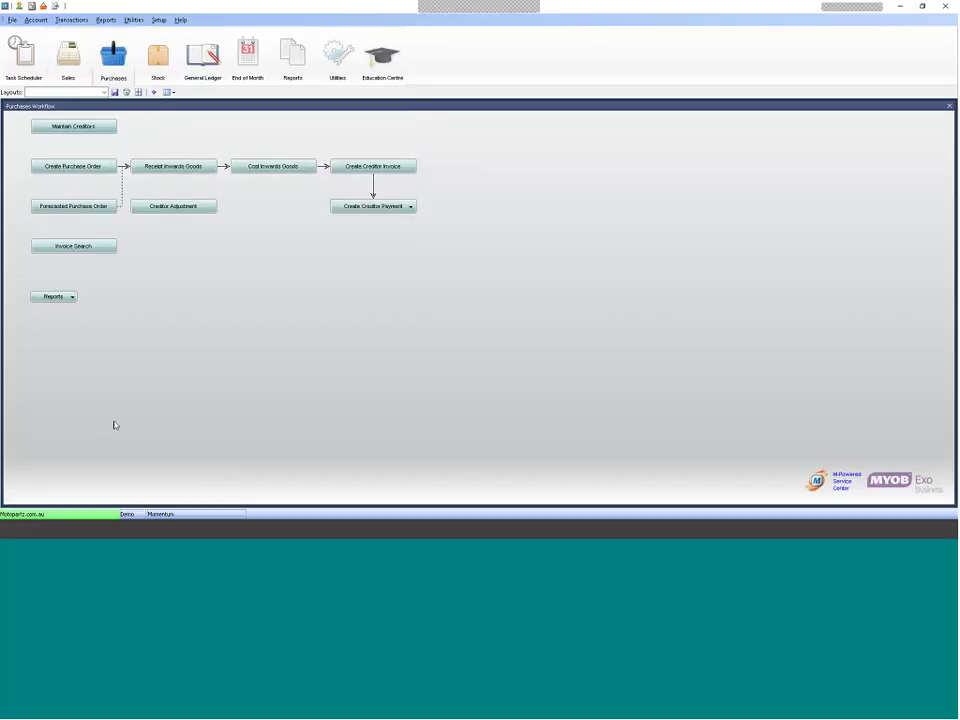
pyautogui.click(157, 57)
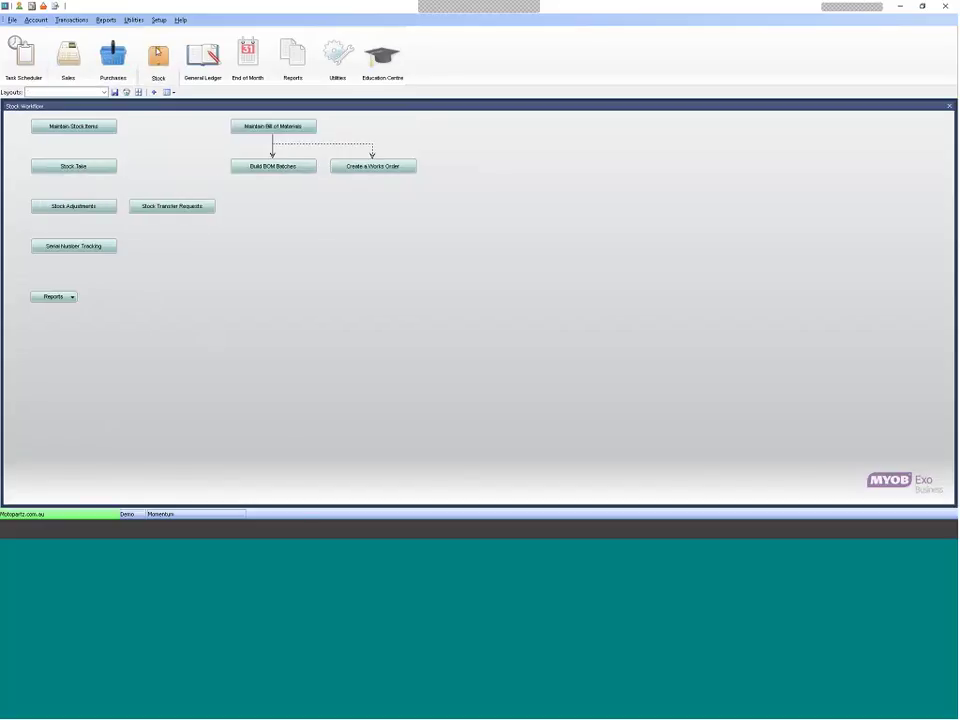
pyautogui.click(154, 92)
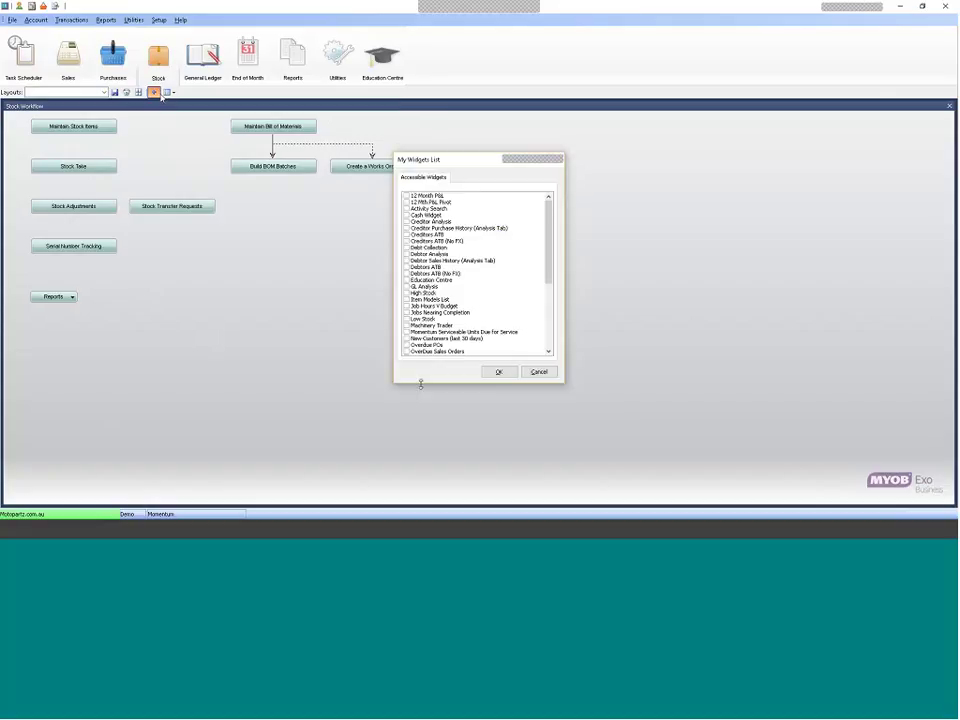
pyautogui.click(406, 320)
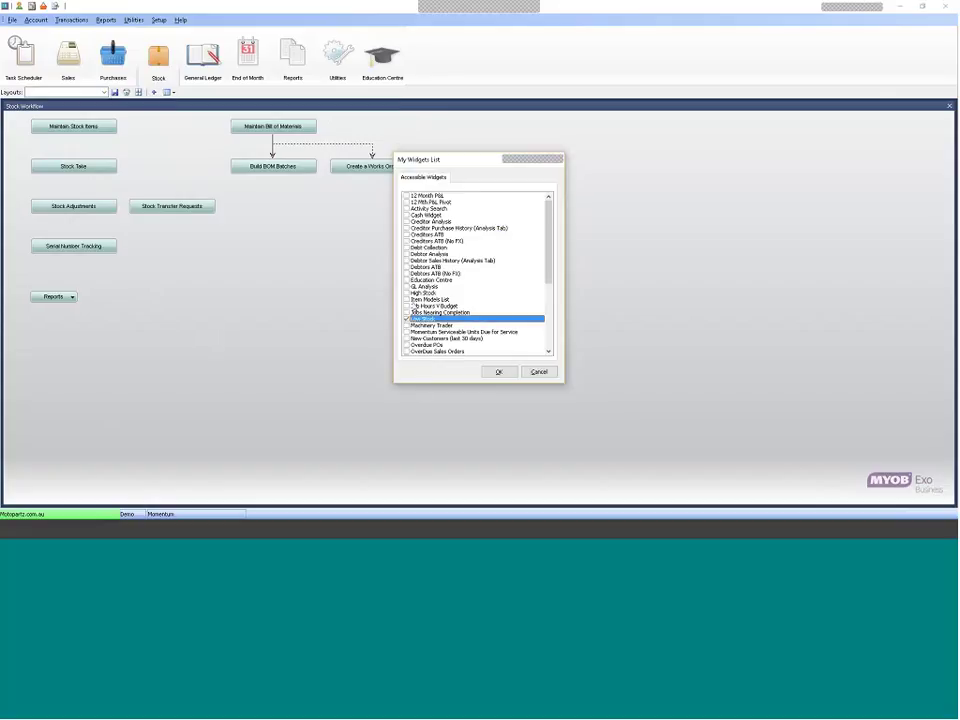
pyautogui.click(498, 372)
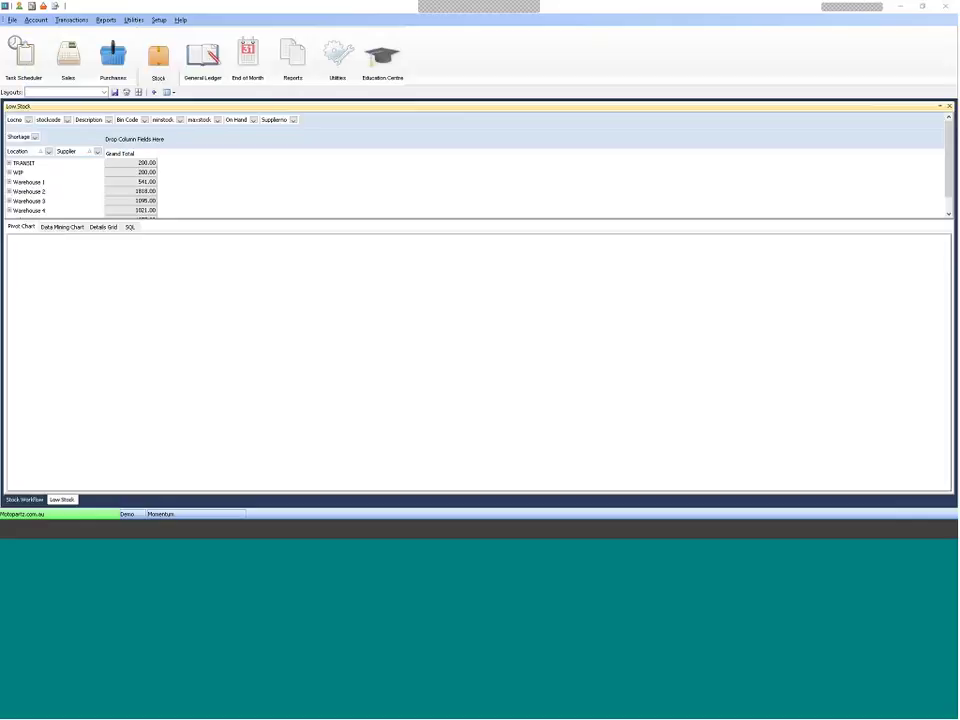
# Add the High Stock widget to the Stock dashboard.
pyautogui.click(28, 500)
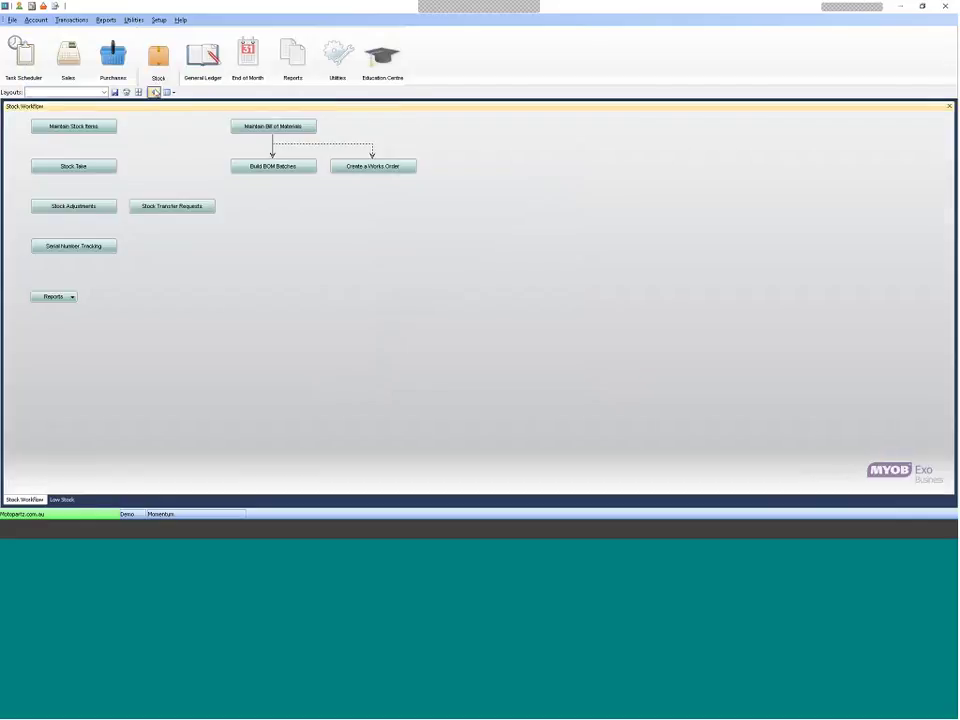
pyautogui.click(154, 92)
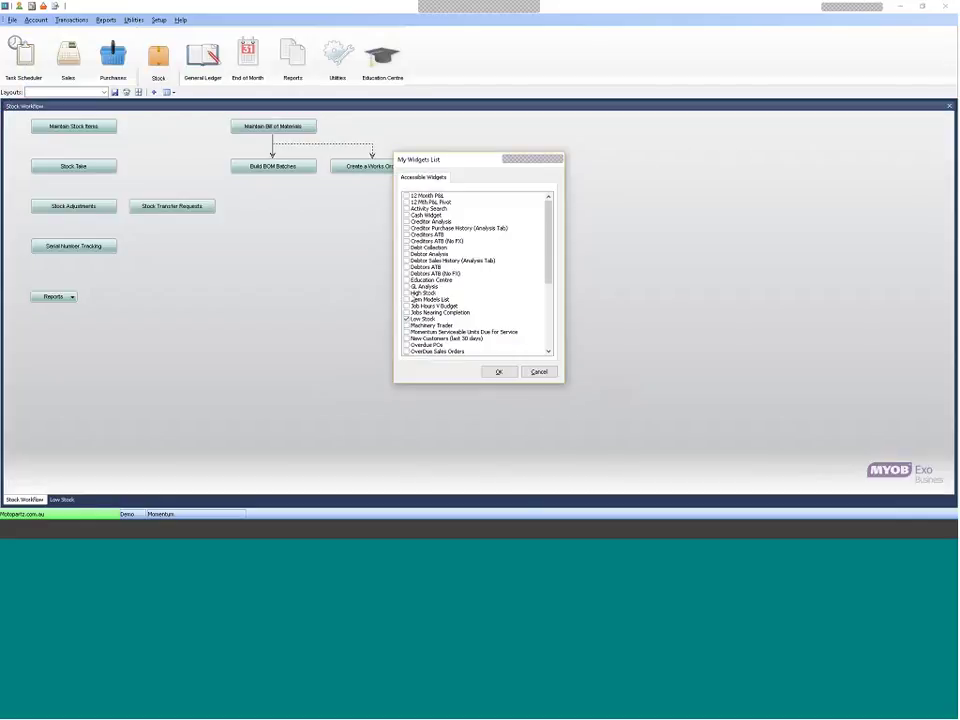
pyautogui.click(499, 371)
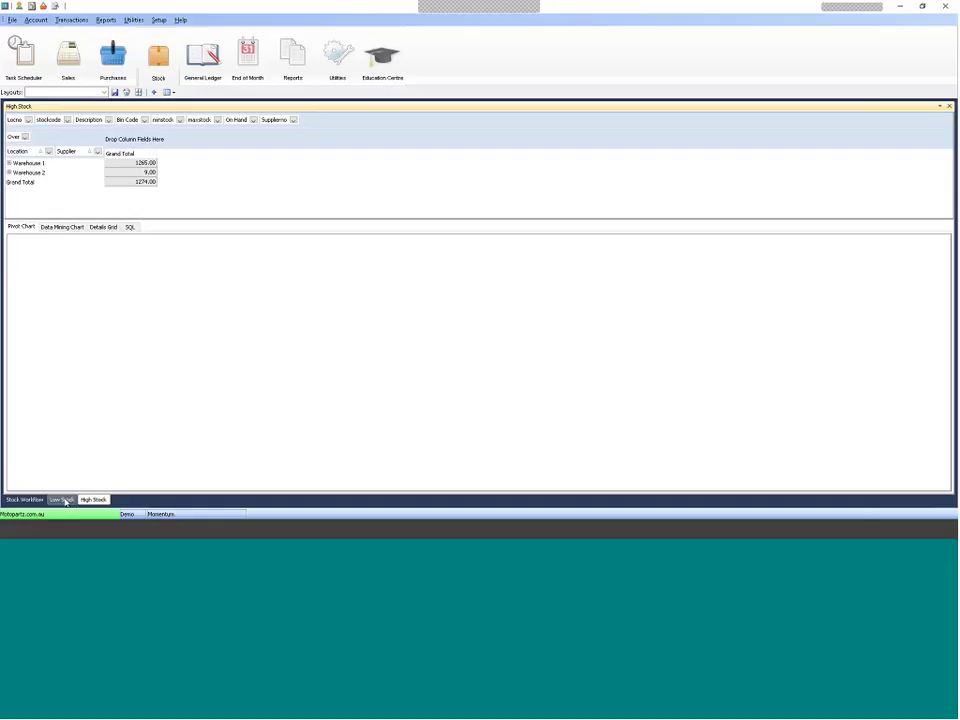
# Examine Warehouse 1 shortages in the Low Stock Details Grid, including the AUSSIE CAR PARTS and CAR-PART.COM supplier items.
pyautogui.click(64, 499)
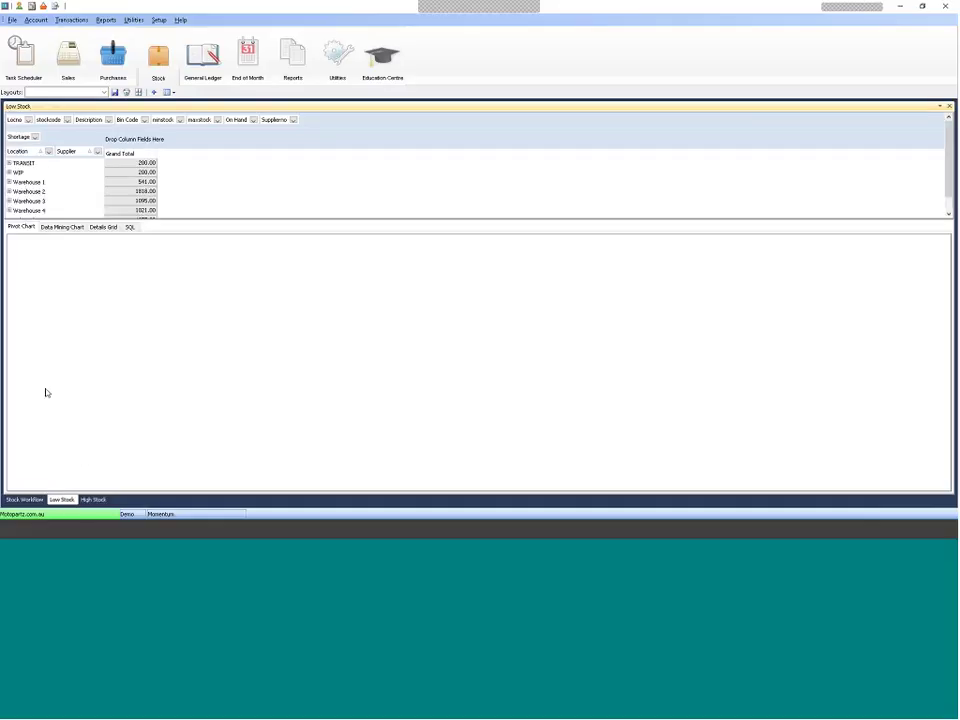
pyautogui.click(96, 228)
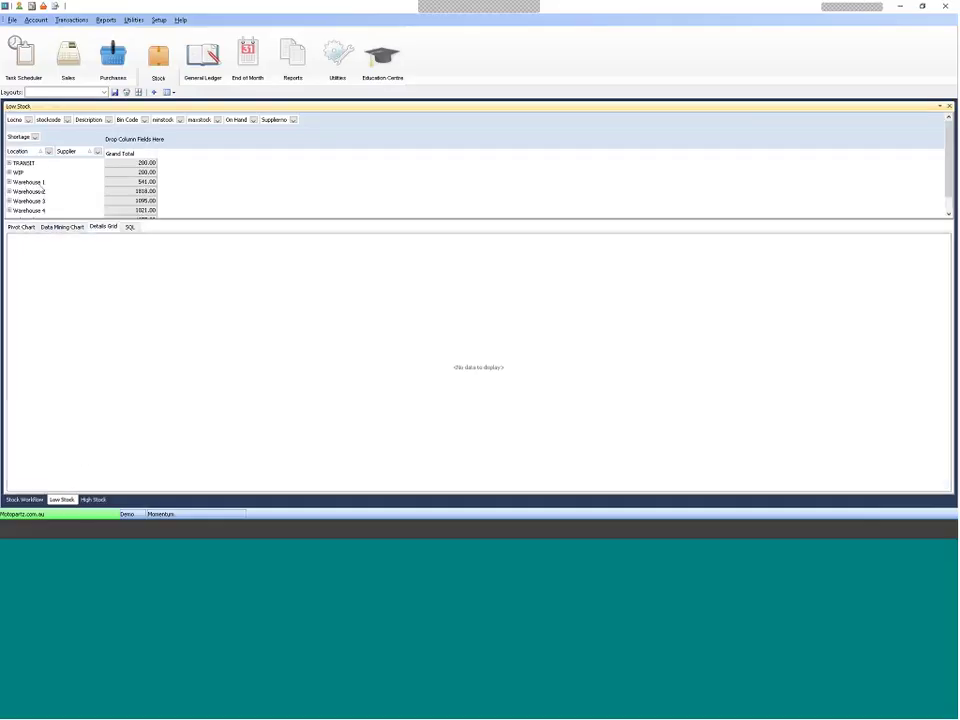
pyautogui.click(9, 183)
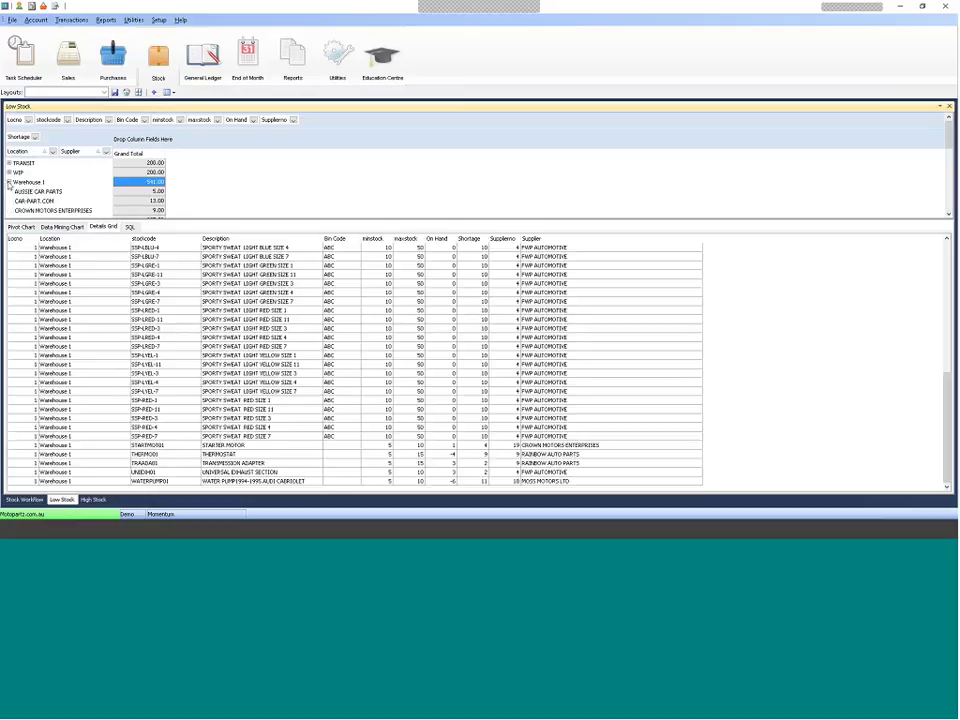
pyautogui.click(45, 191)
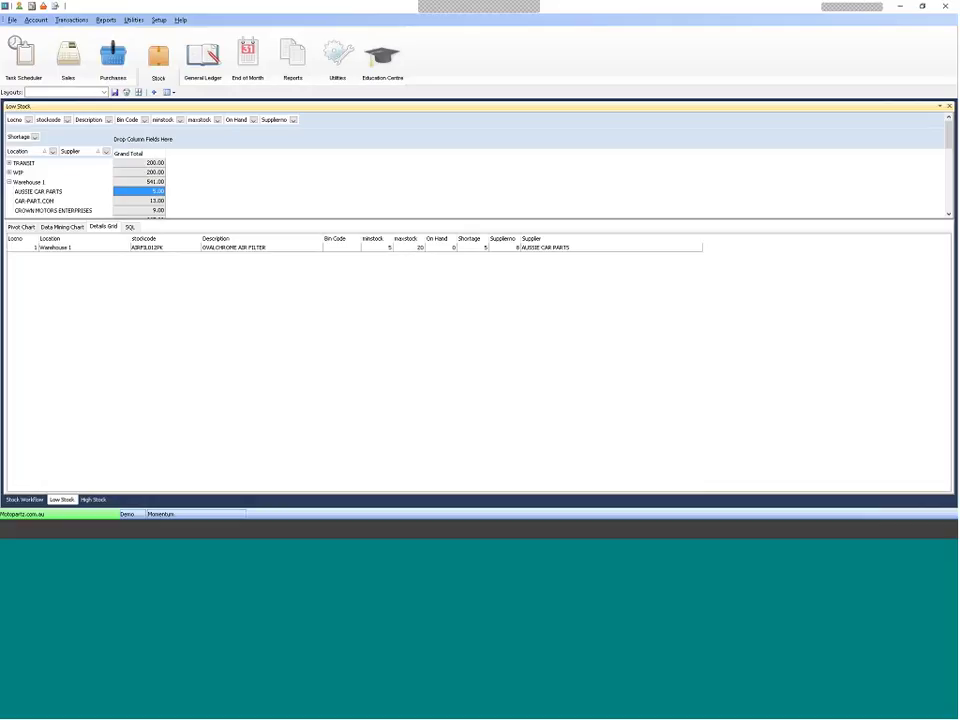
pyautogui.press('Down')
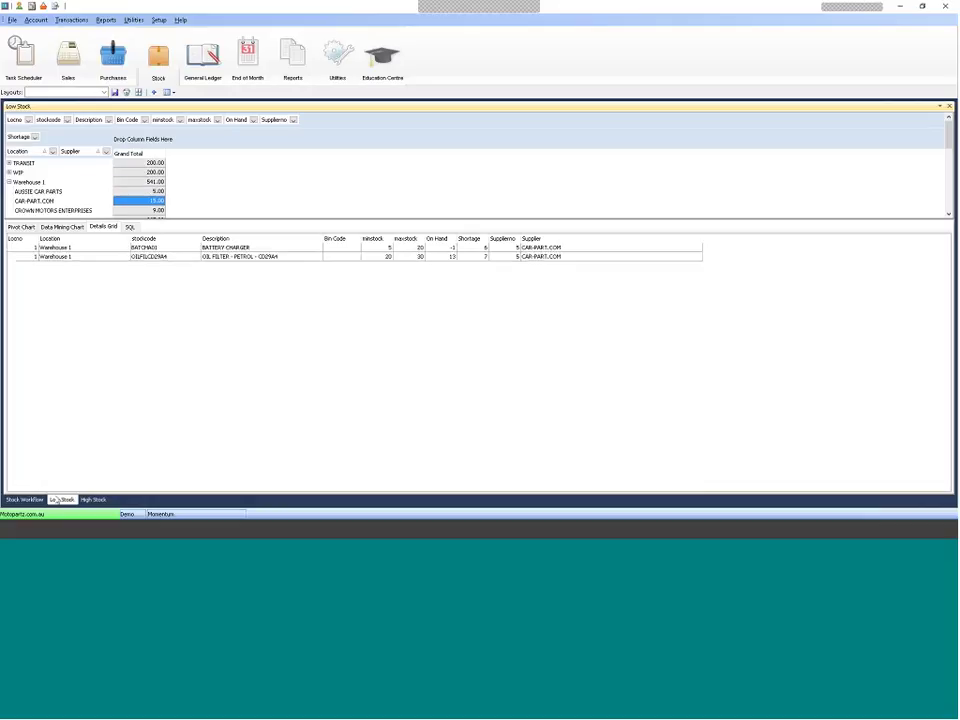
pyautogui.click(16, 502)
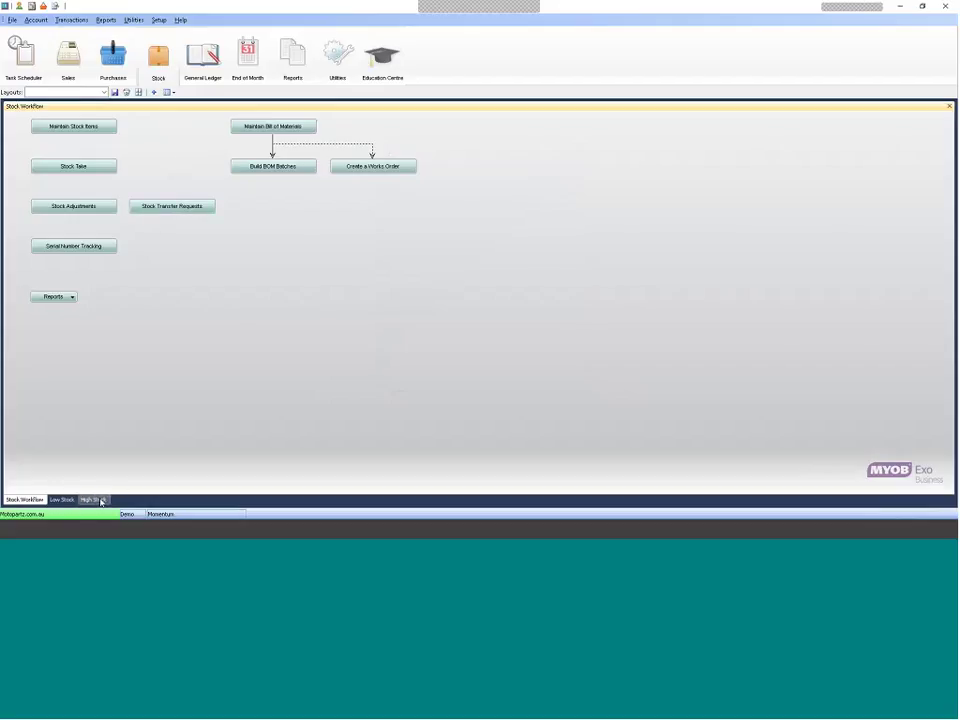
pyautogui.click(55, 500)
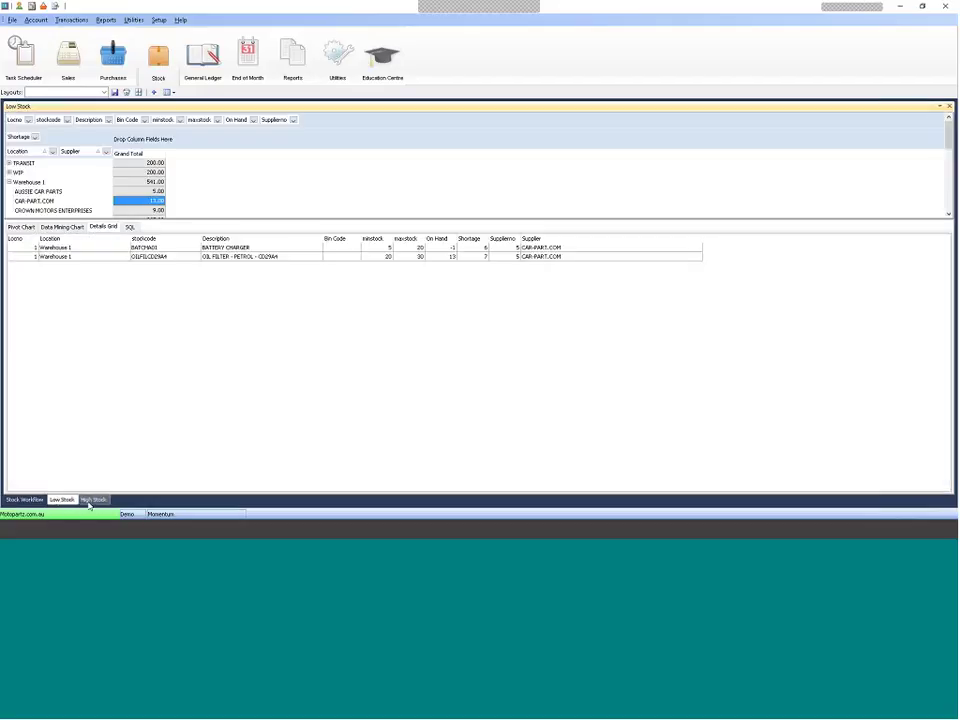
# Return to the Stock Workflow and save the current dashboard layout as Stock.
pyautogui.click(38, 500)
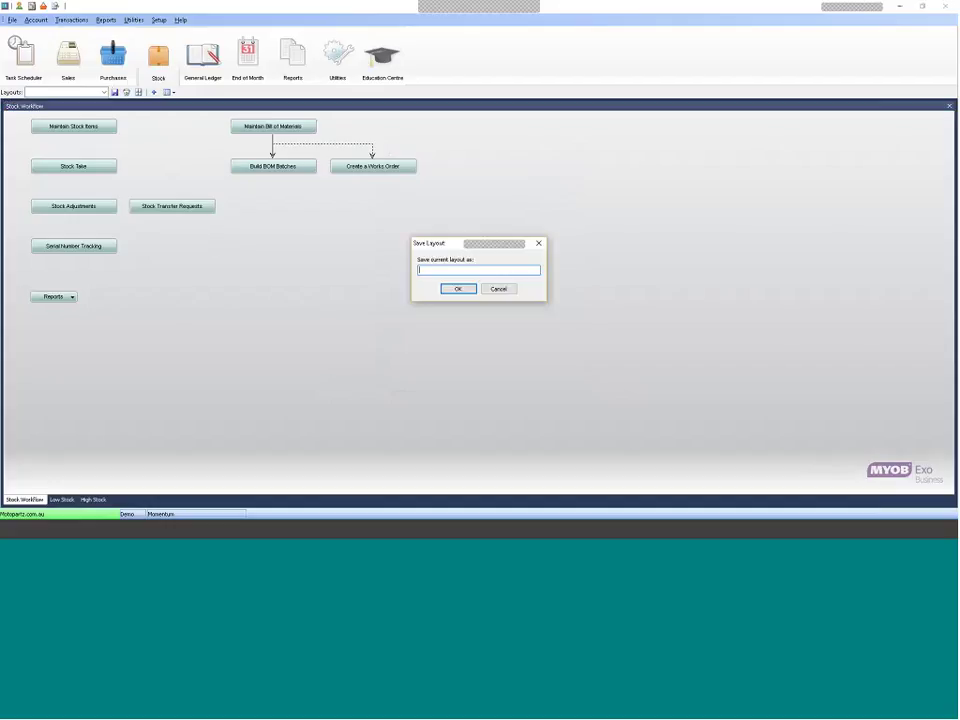
pyautogui.write('Stock')
pyautogui.click(462, 289)
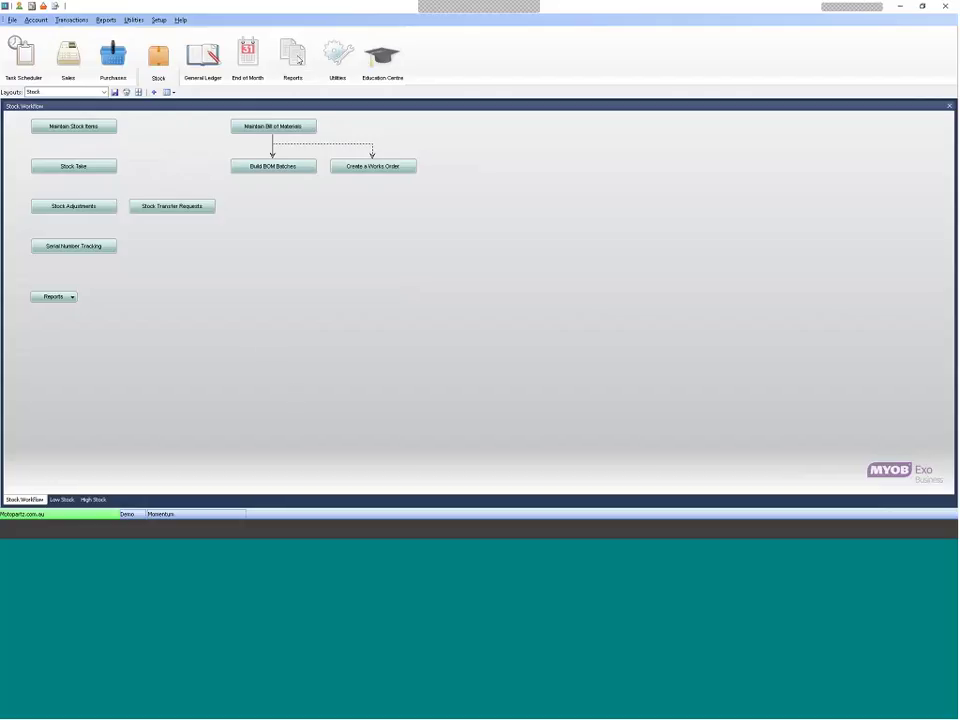
# Switch to the Reports Workflow and launch the separate Dashboard window.
pyautogui.click(295, 55)
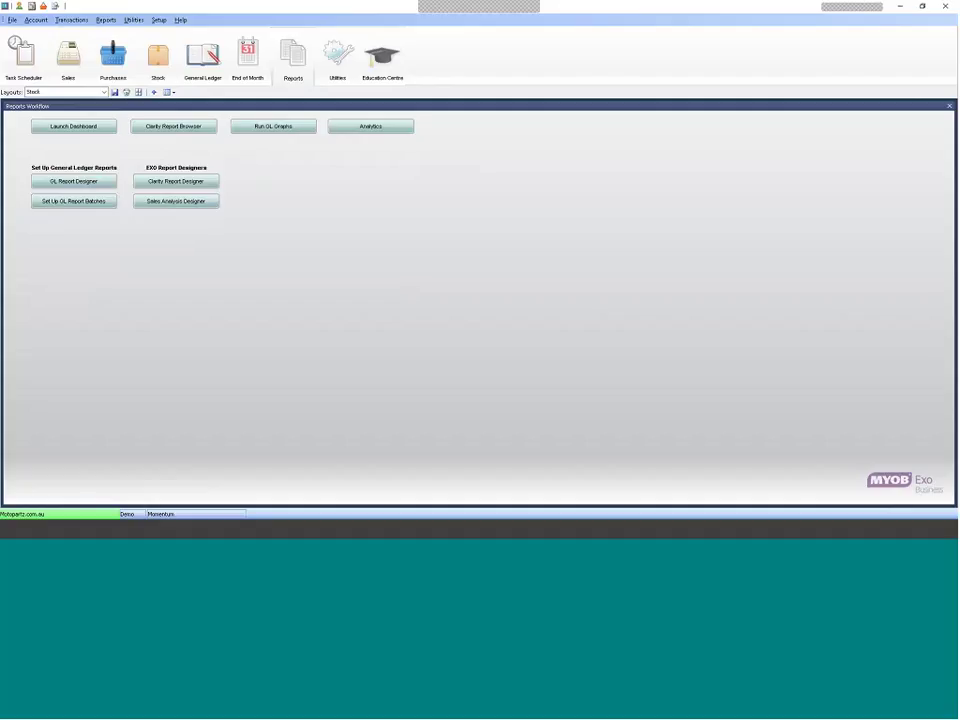
pyautogui.click(86, 127)
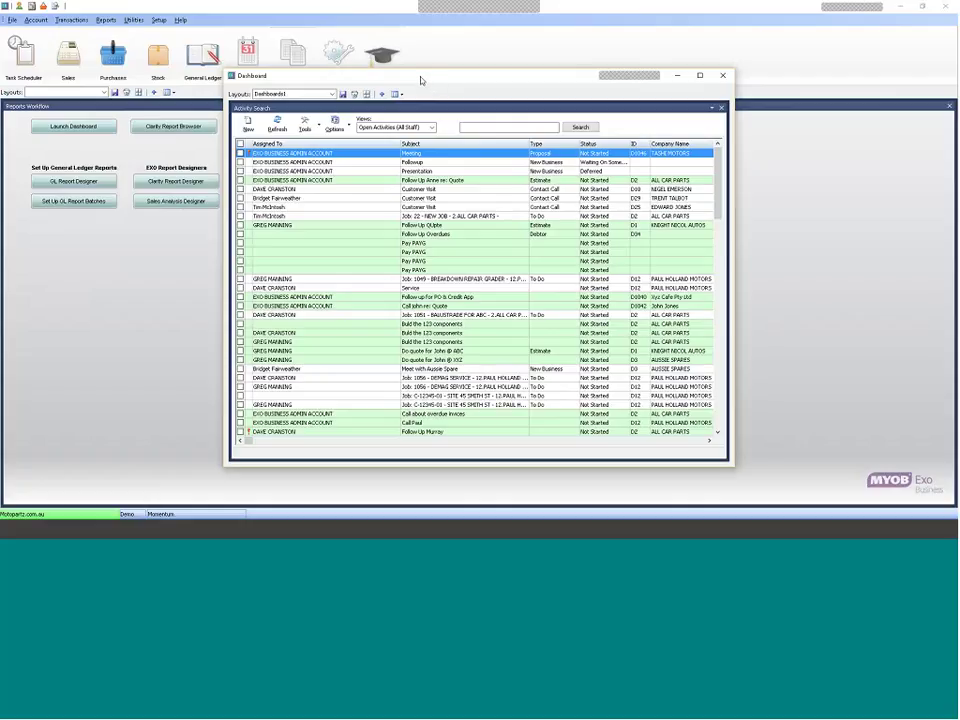
# Switch the main window to the Sales Workflow and add the New Customers (last 30 days) widget to the Dashboards1 layout.
pyautogui.click(68, 55)
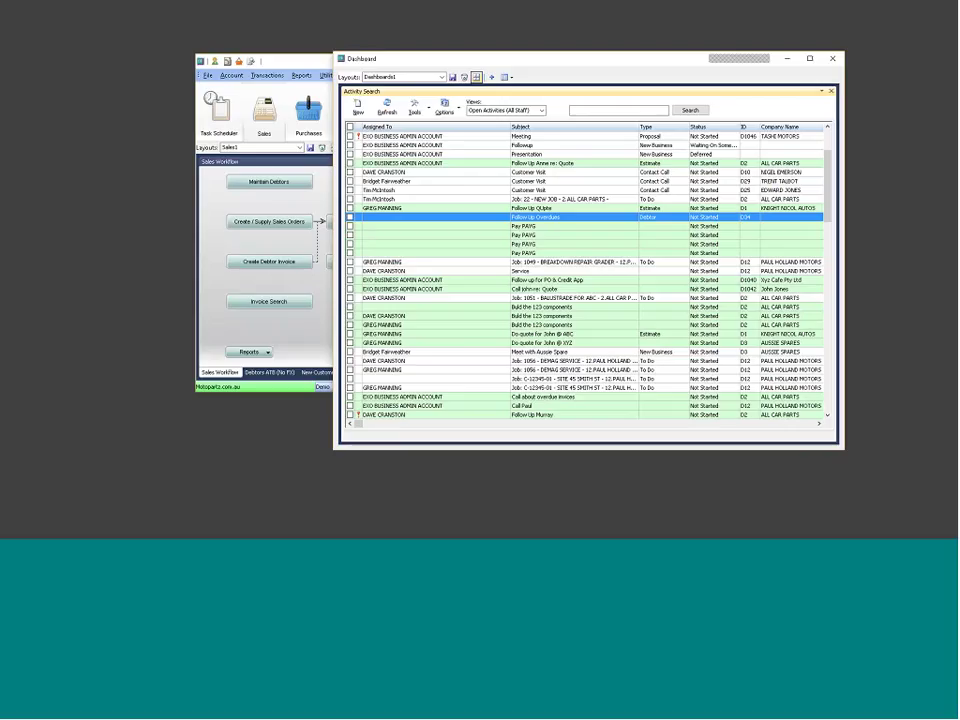
pyautogui.click(442, 77)
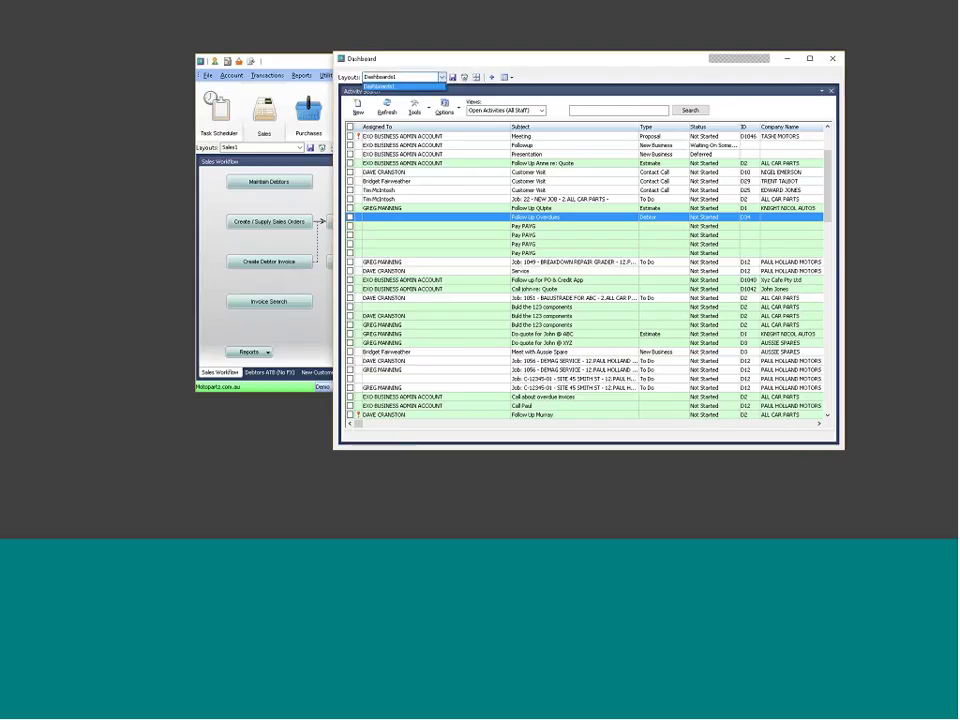
pyautogui.click(400, 86)
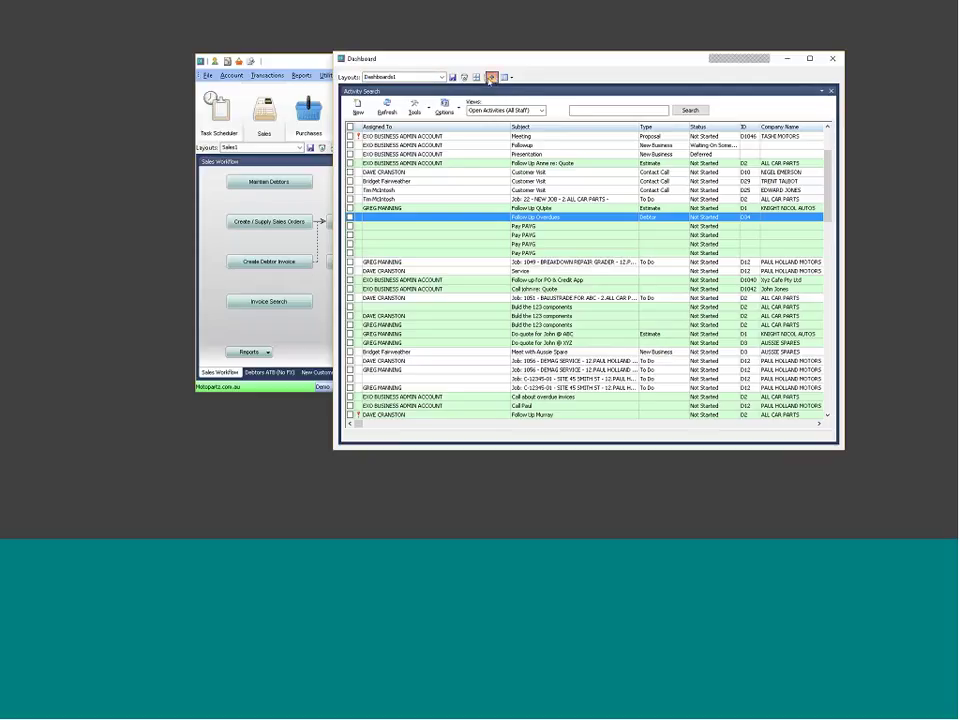
pyautogui.click(490, 78)
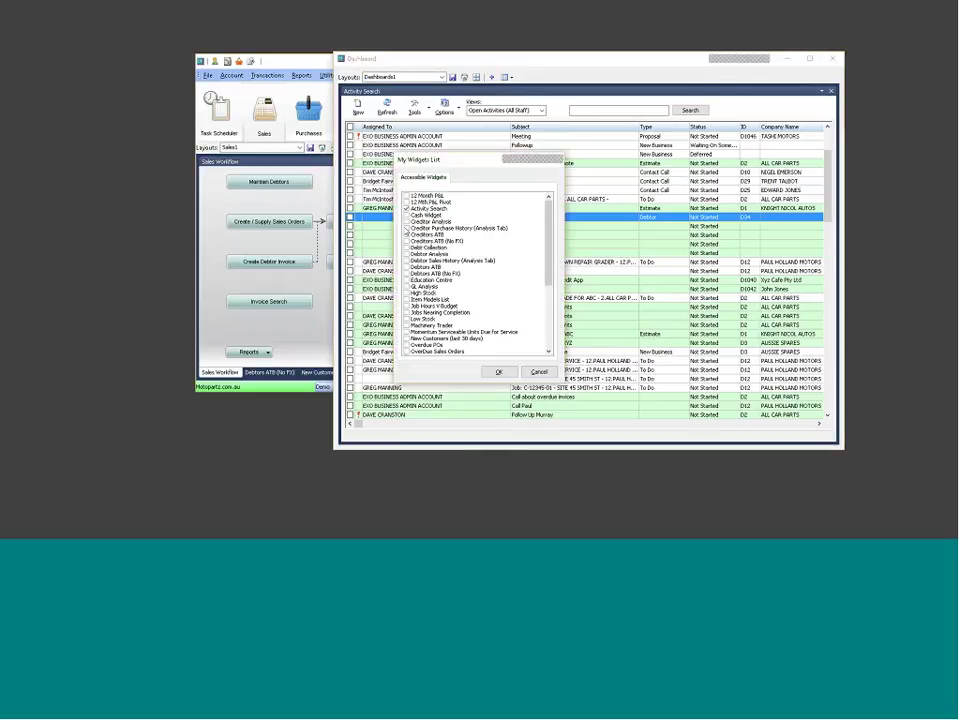
pyautogui.click(406, 338)
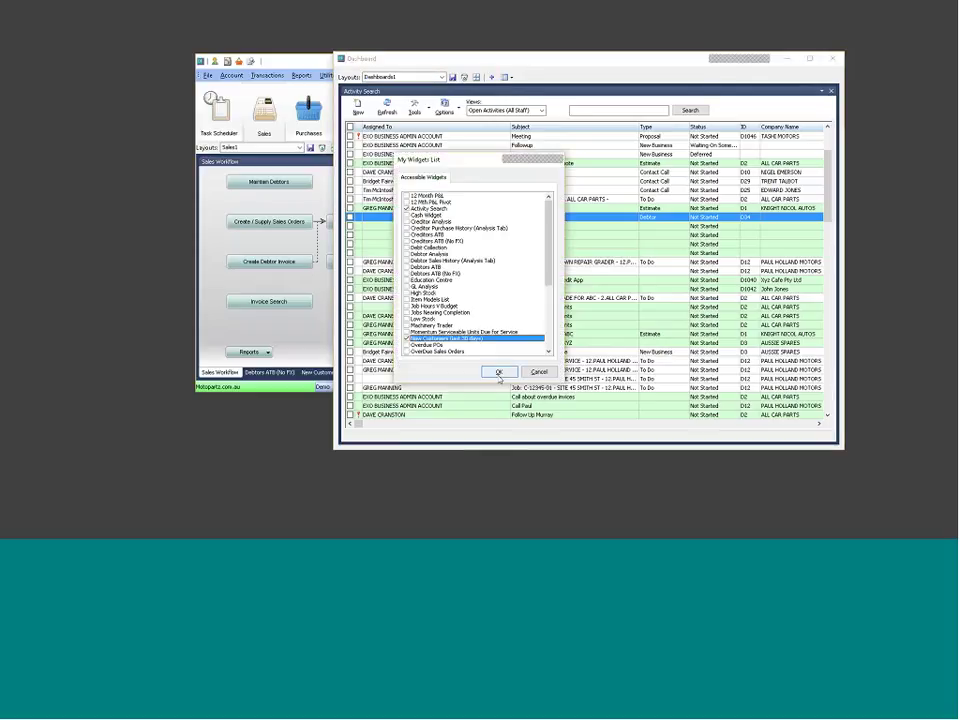
pyautogui.click(499, 373)
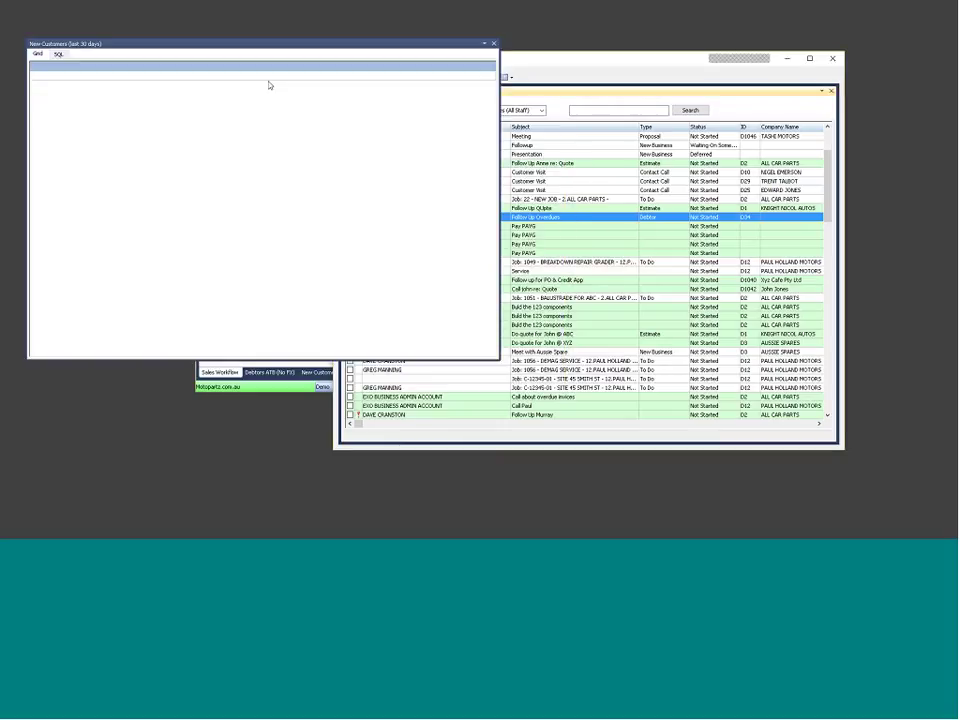
# Dock the New Customers (last 30 days) widget to the right of Activity Search and save the layout over the existing Dashboards1.
pyautogui.moveTo(228, 36); pyautogui.dragTo(588, 263)
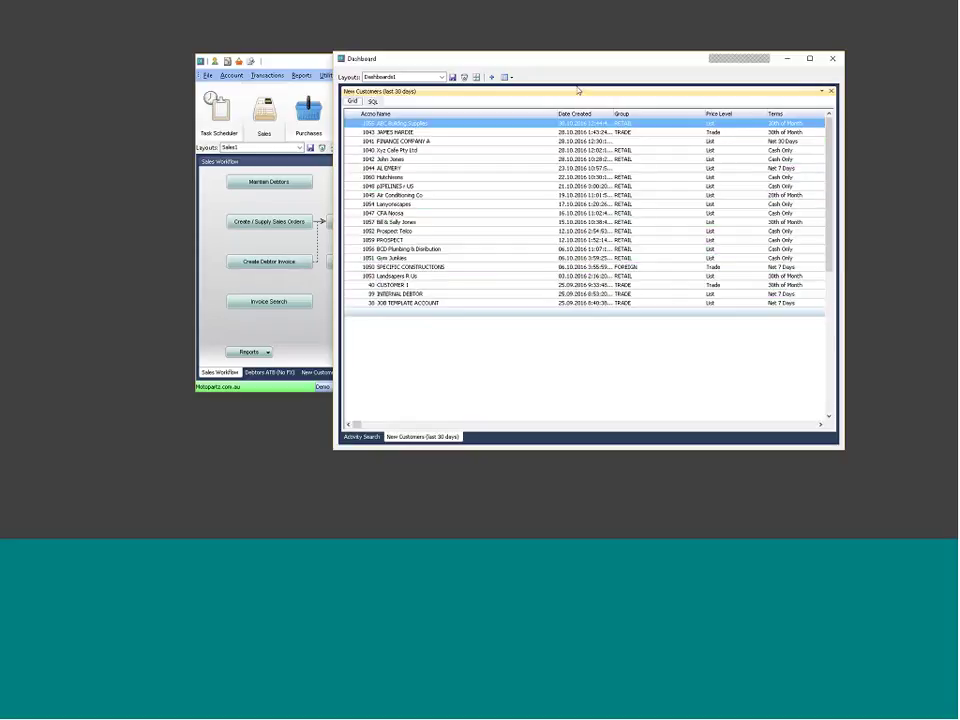
pyautogui.moveTo(577, 90); pyautogui.dragTo(612, 262)
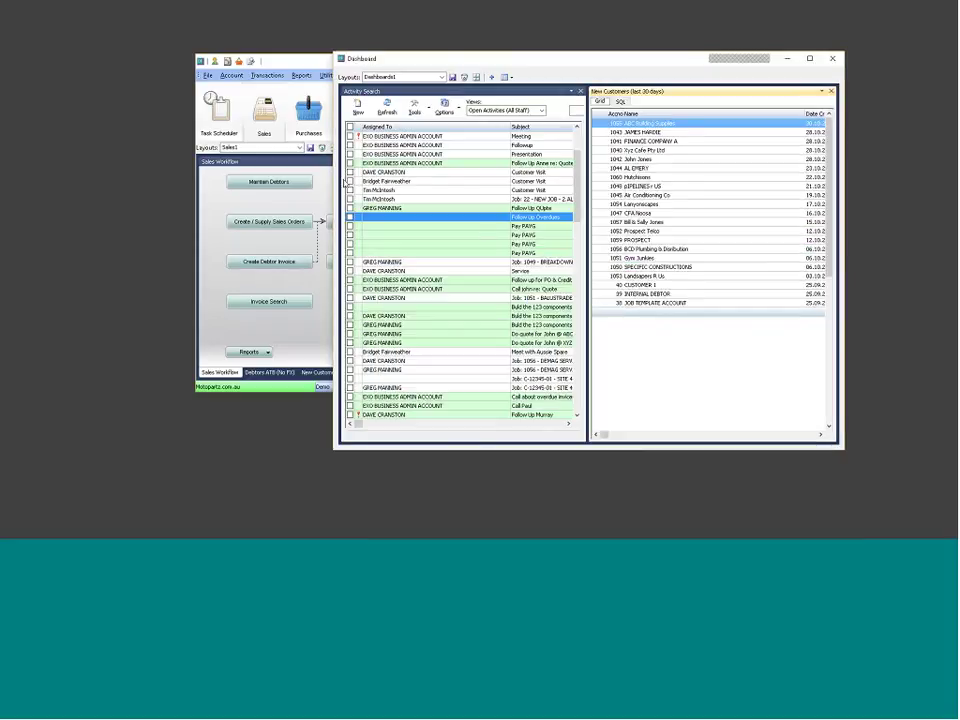
pyautogui.click(405, 172)
pyautogui.click(452, 77)
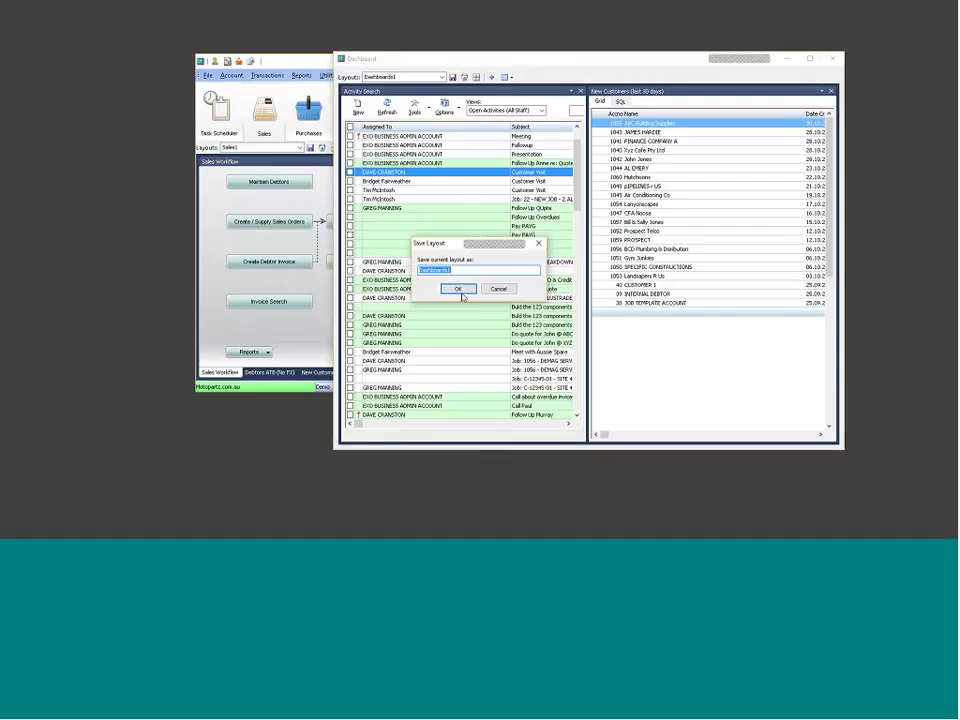
pyautogui.click(457, 291)
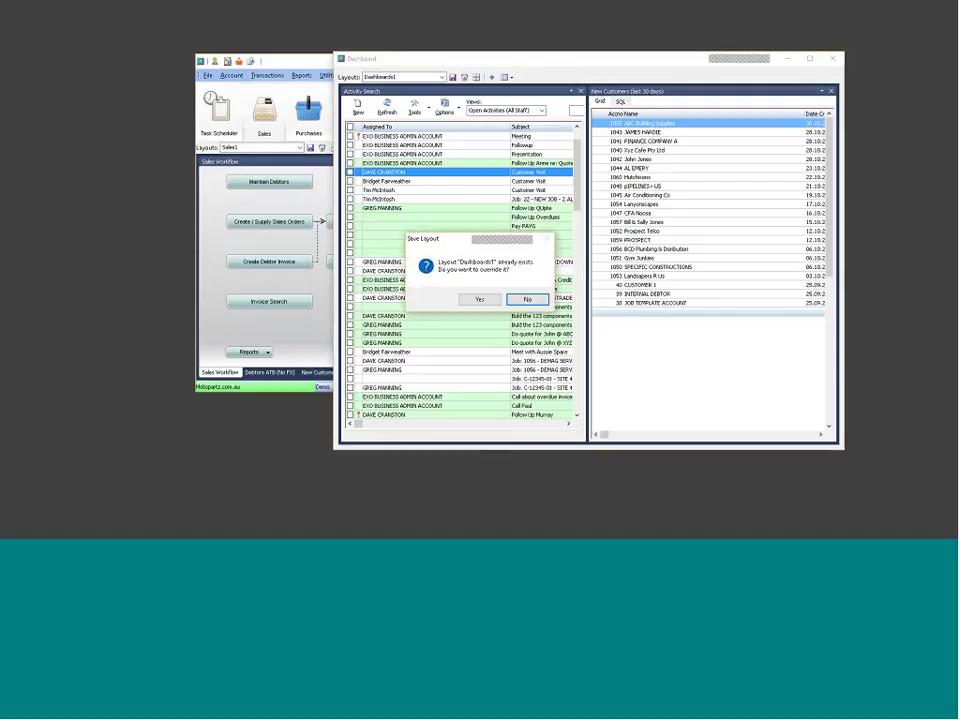
pyautogui.click(480, 300)
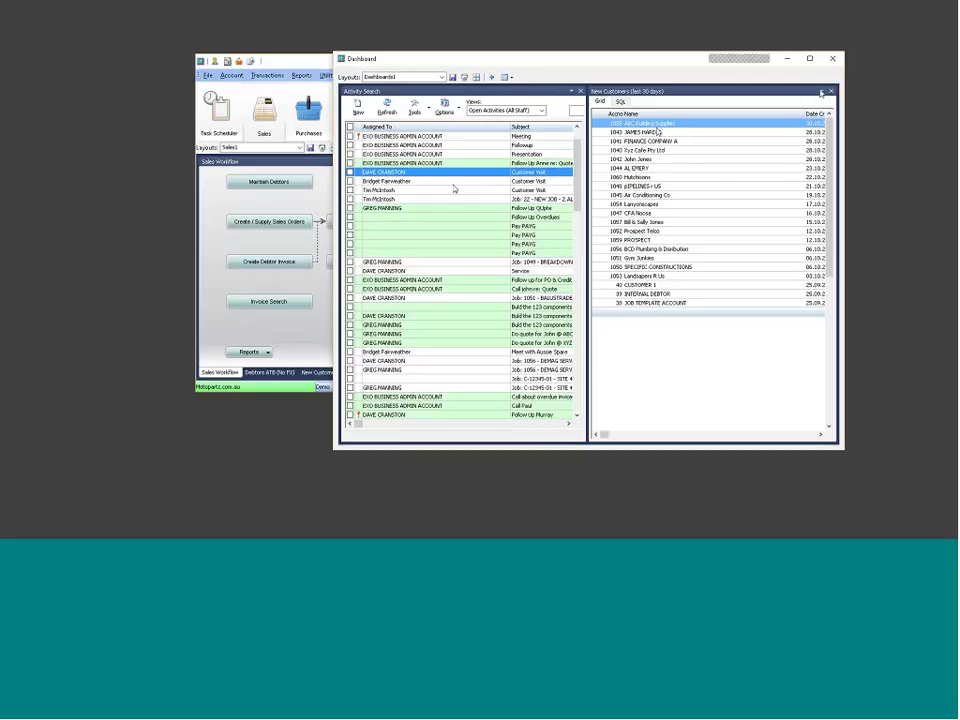
# Close the Dashboard window and open the Analysis view of the ALLPARTS AUTOMOTIVE LTD debtor account.
pyautogui.click(832, 60)
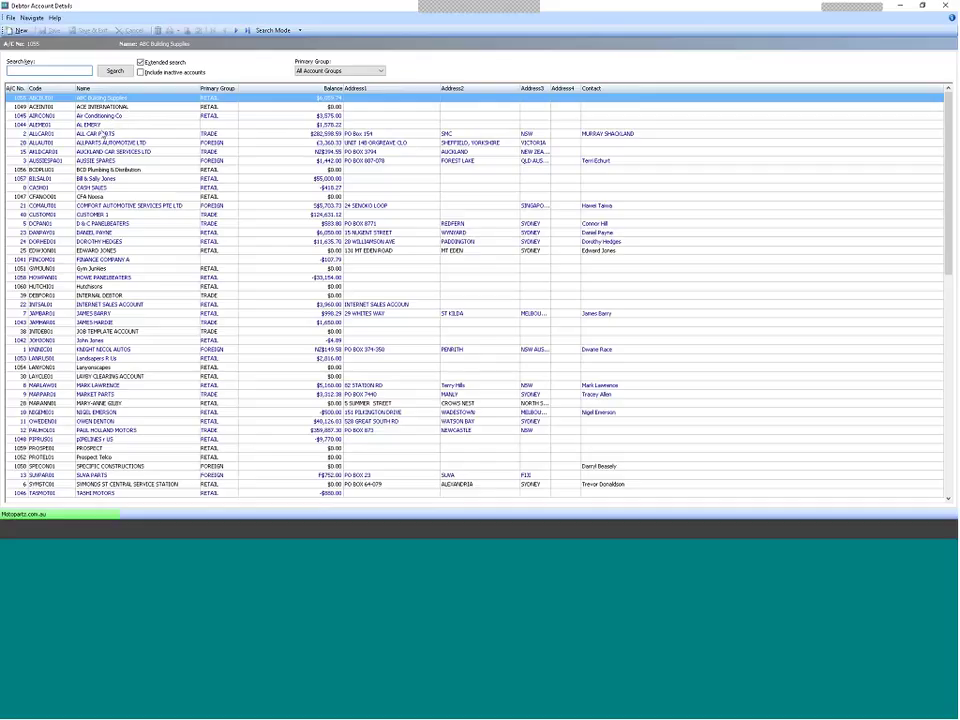
pyautogui.doubleClick(100, 142)
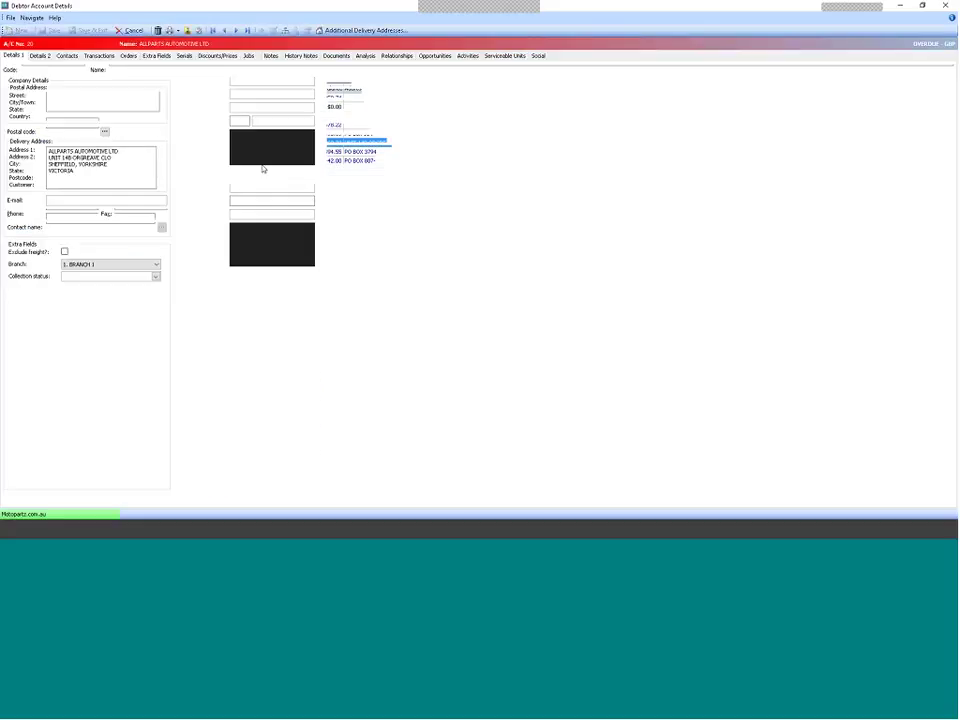
pyautogui.click(366, 55)
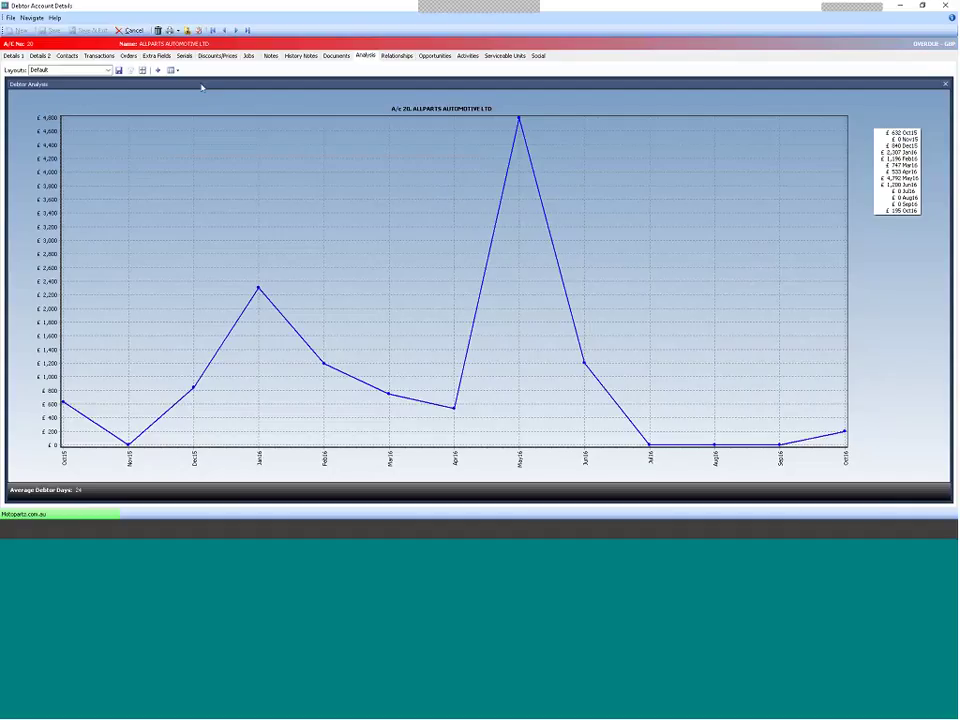
pyautogui.click(204, 129)
pyautogui.moveTo(204, 129); pyautogui.dragTo(478, 289)
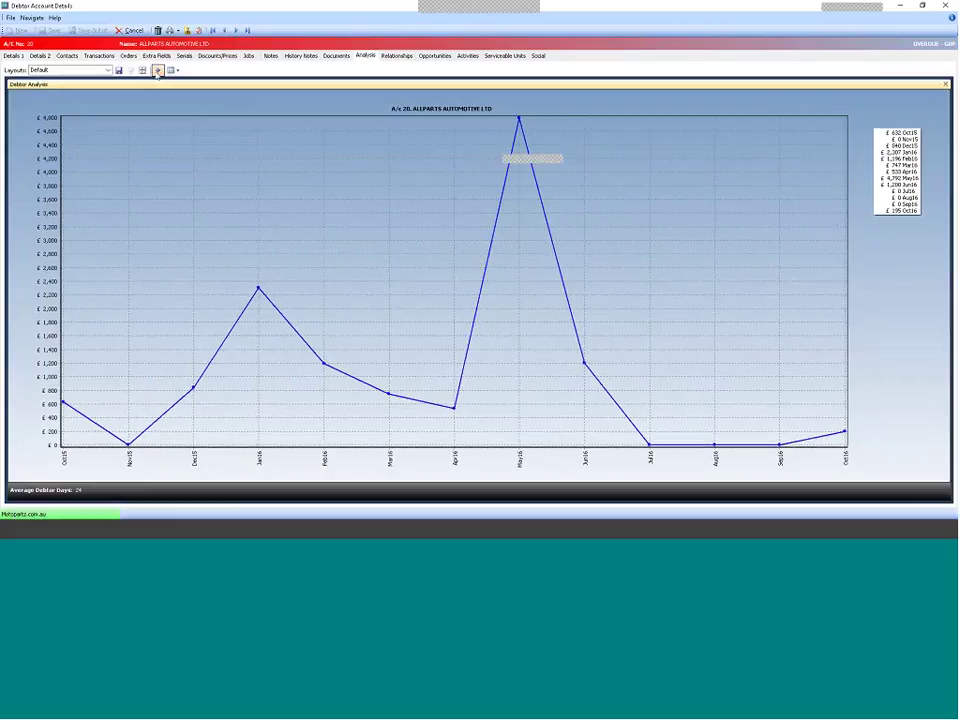
# Add the Debtor Sales History (Analysis Tab) widget and dock it as a tab together with Debtor Analysis.
pyautogui.click(157, 71)
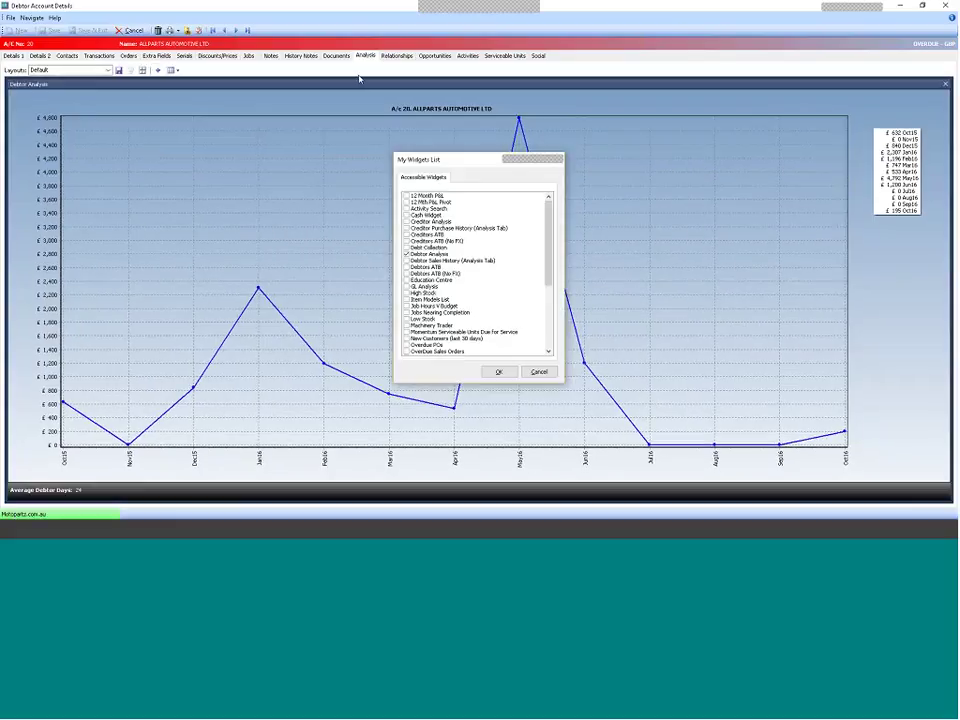
pyautogui.click(407, 260)
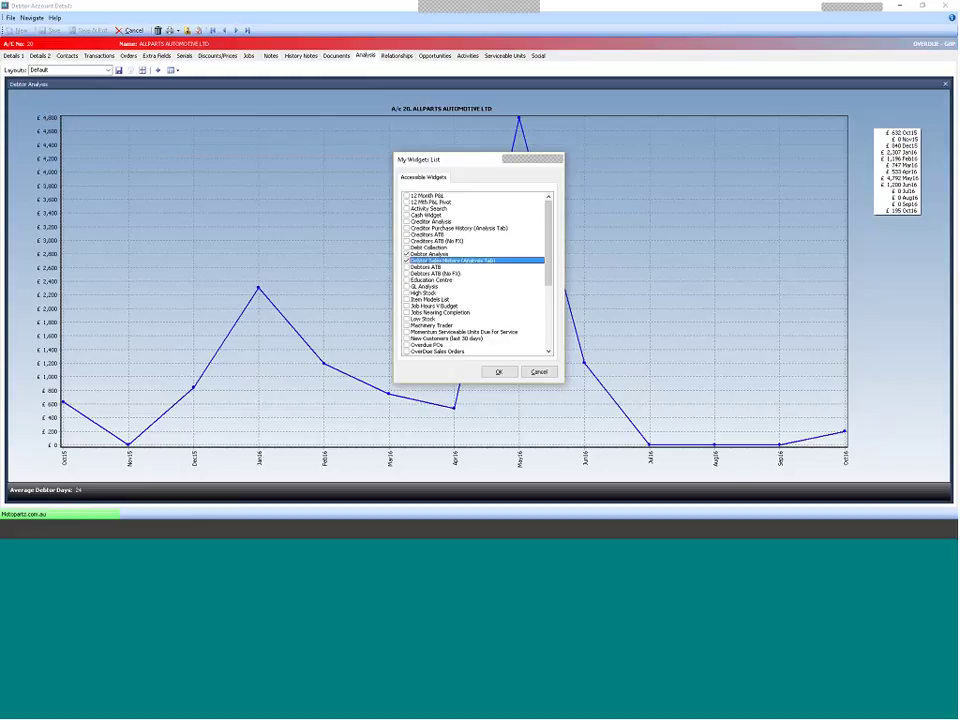
pyautogui.click(504, 374)
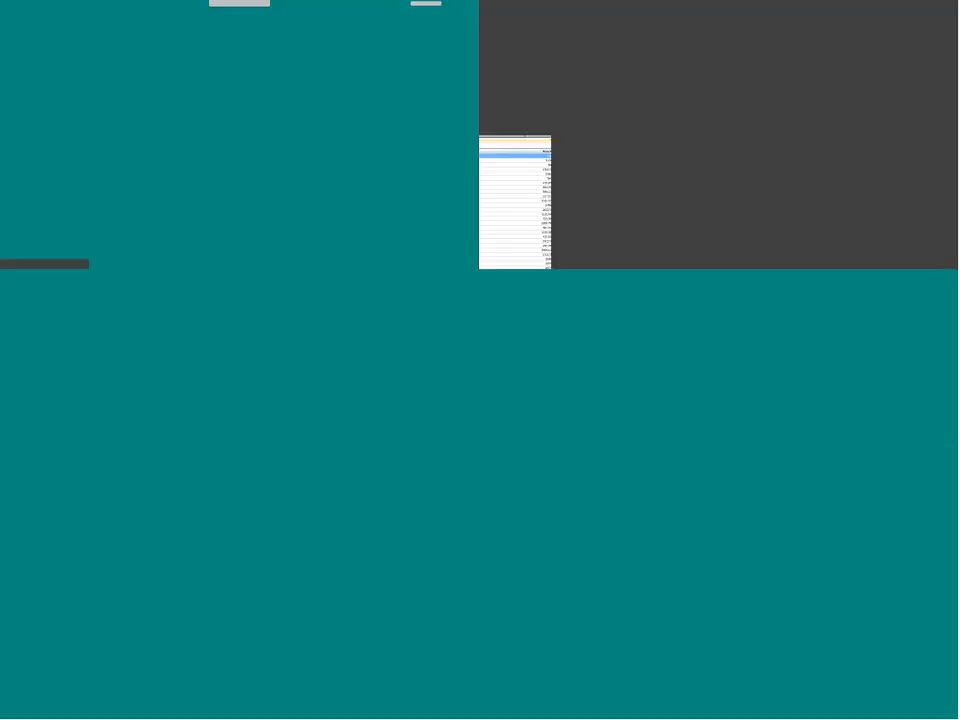
pyautogui.moveTo(239, 144); pyautogui.dragTo(239, 146)
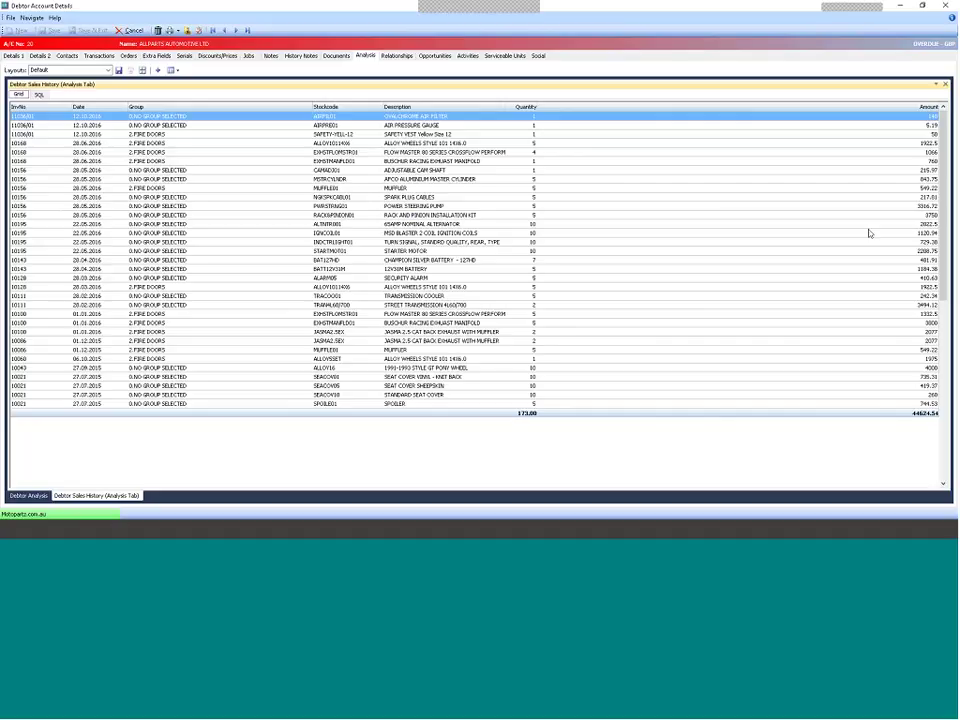
# Check the Debtor Sales History widget's SQL query and its Grid Click To setting.
pyautogui.click(349, 222)
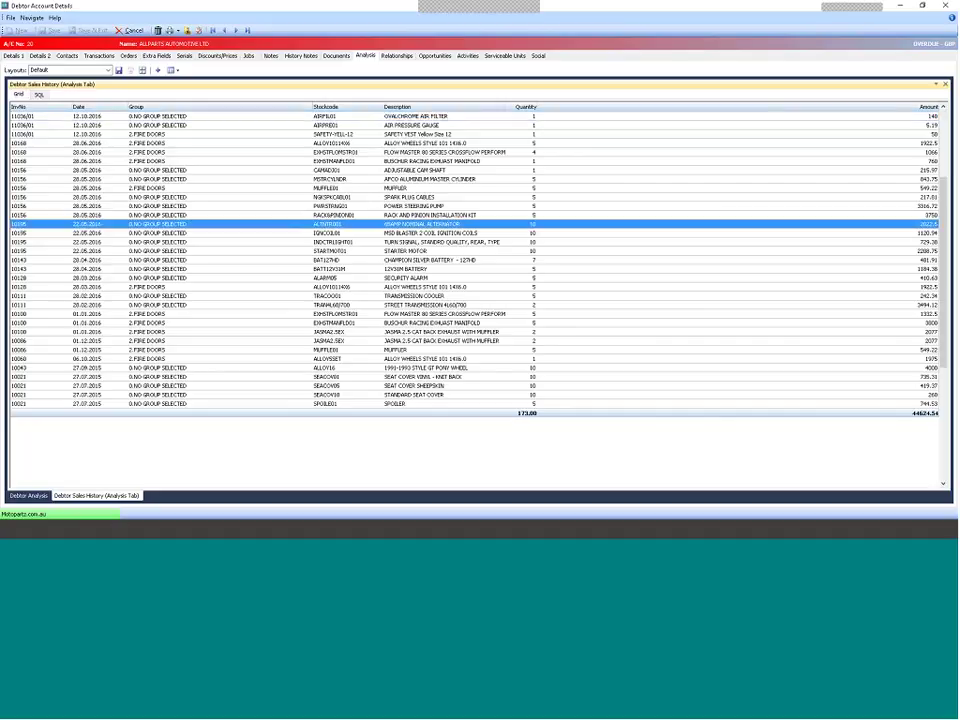
pyautogui.click(39, 94)
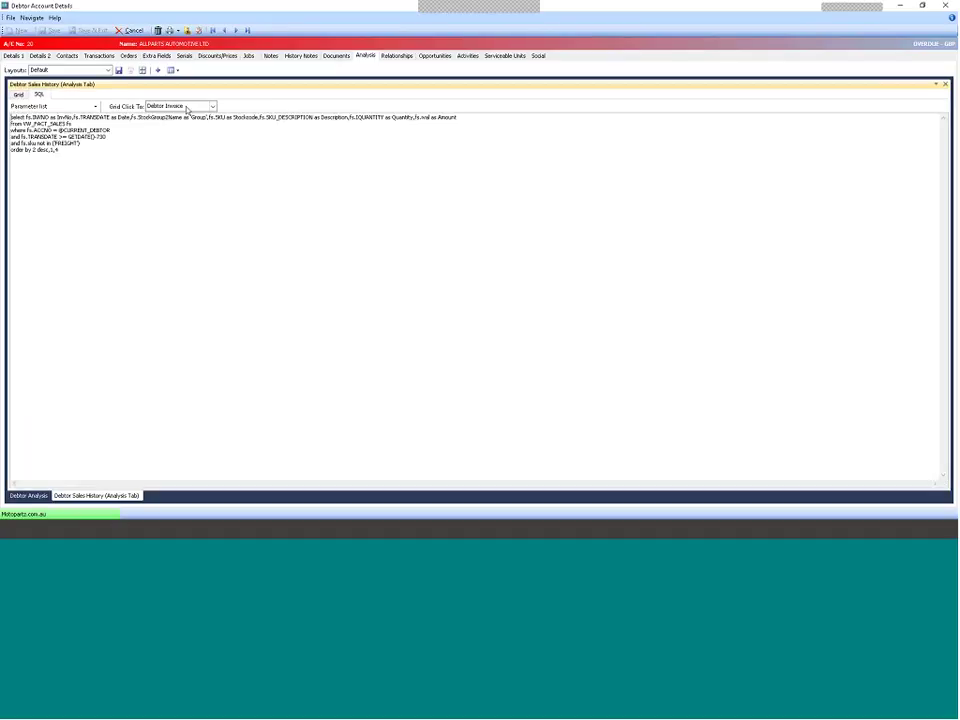
pyautogui.click(18, 94)
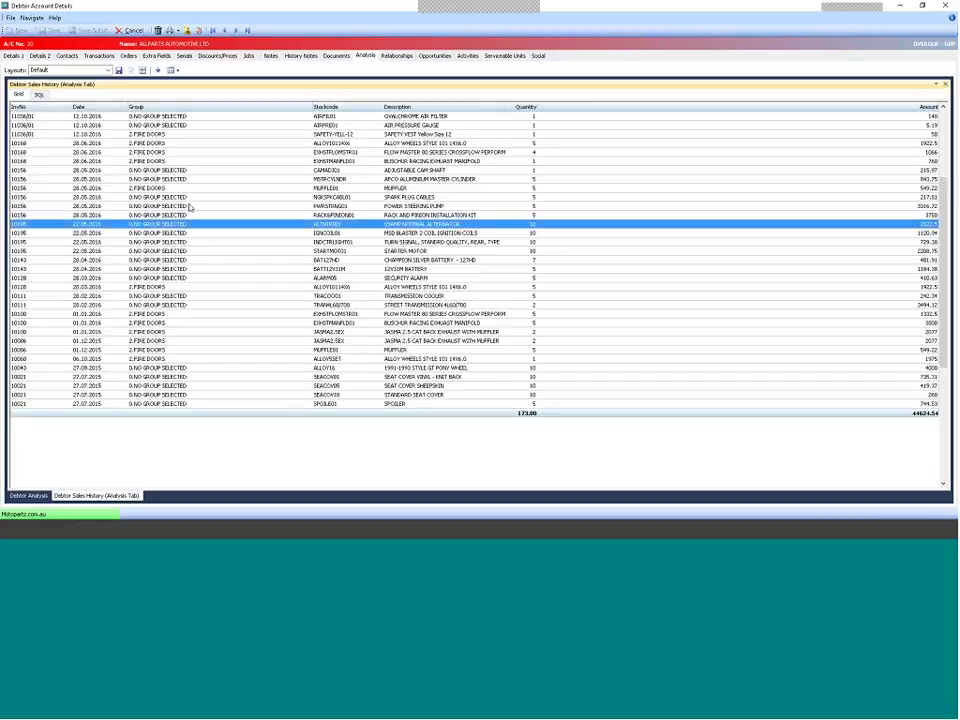
# Drill down from the 65AMP NOMINAL ALTERNATOR sale to its invoice, review its lines, and preview its custom view.
pyautogui.doubleClick(190, 223)
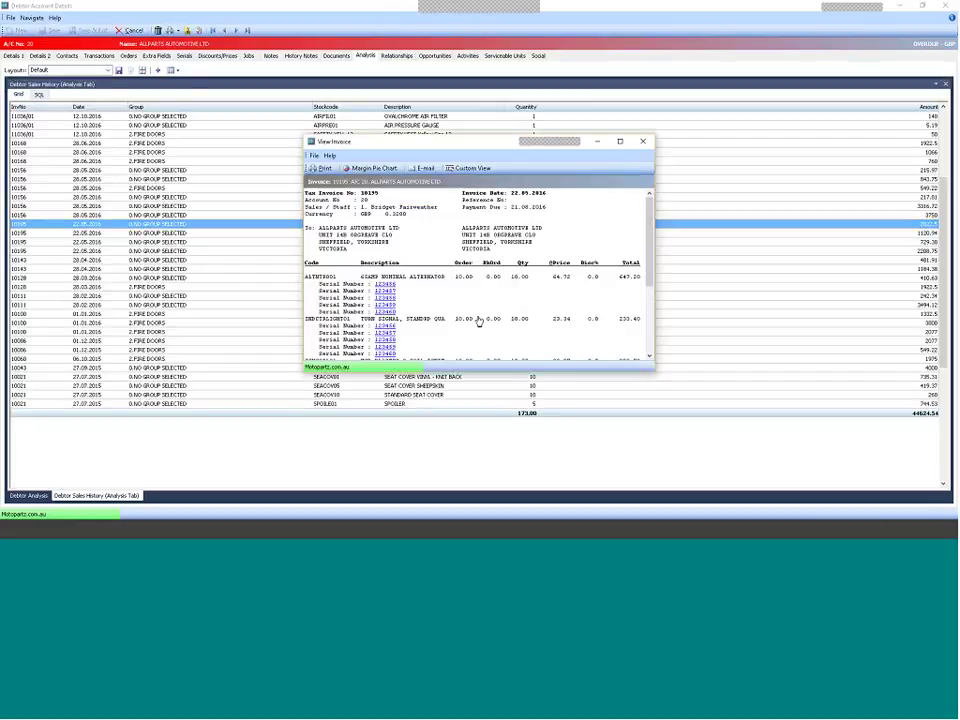
pyautogui.scroll(-3, 505, 302)
pyautogui.scroll(-5, 513, 298)
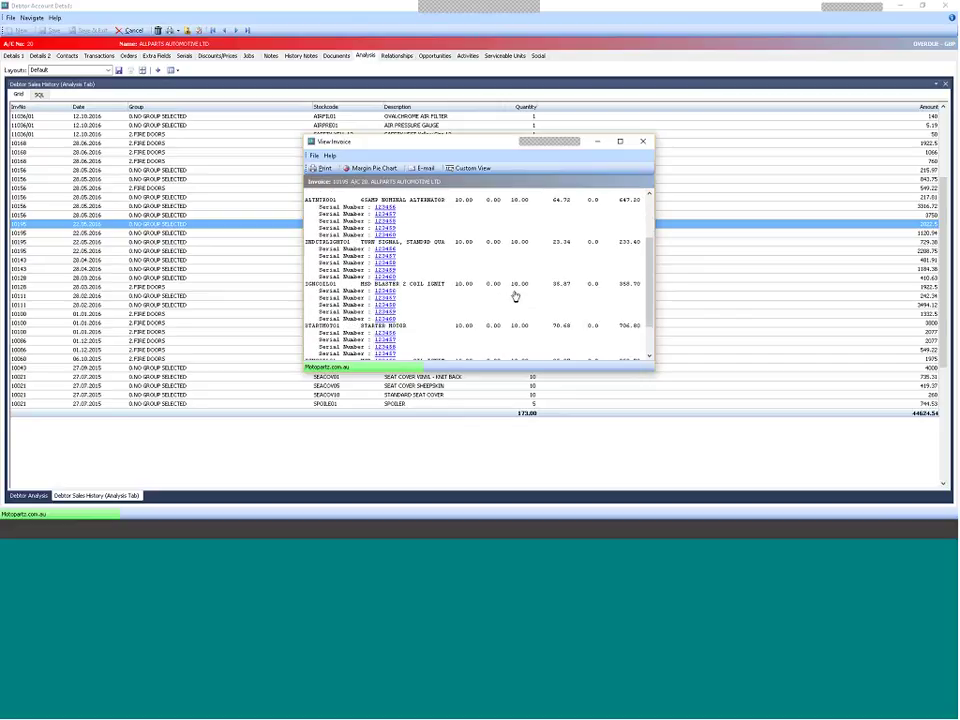
pyautogui.scroll(10, 534, 296)
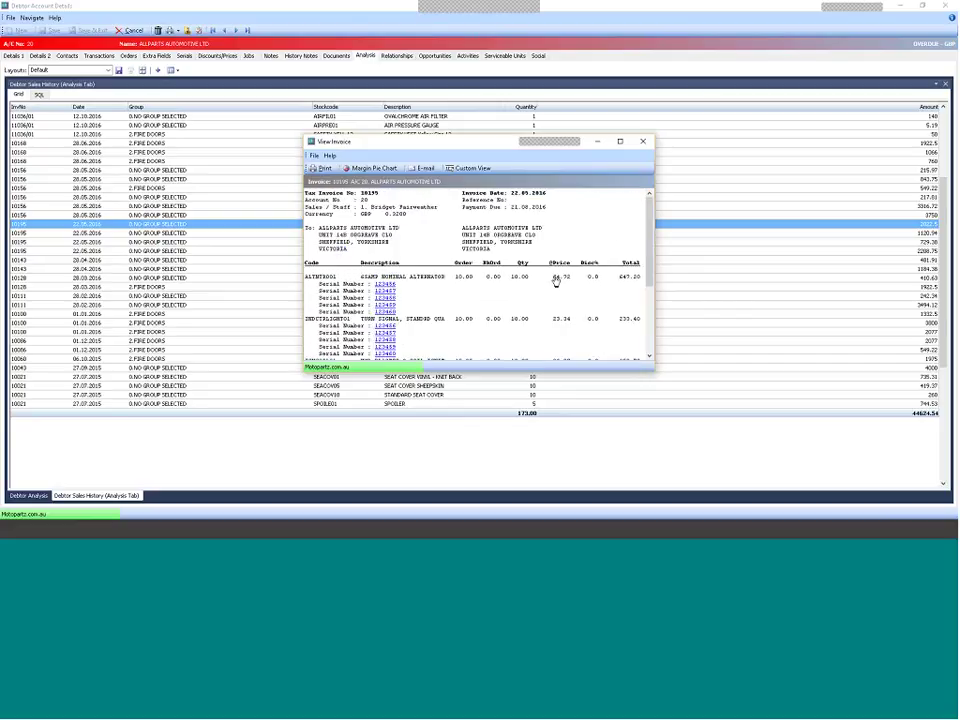
pyautogui.click(481, 169)
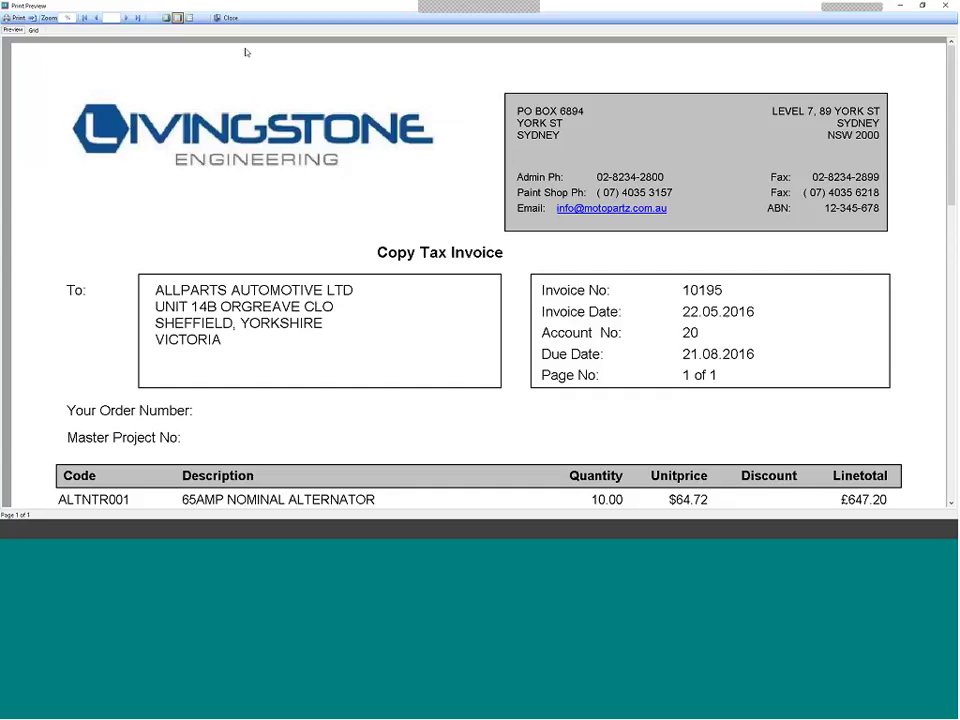
pyautogui.click(228, 17)
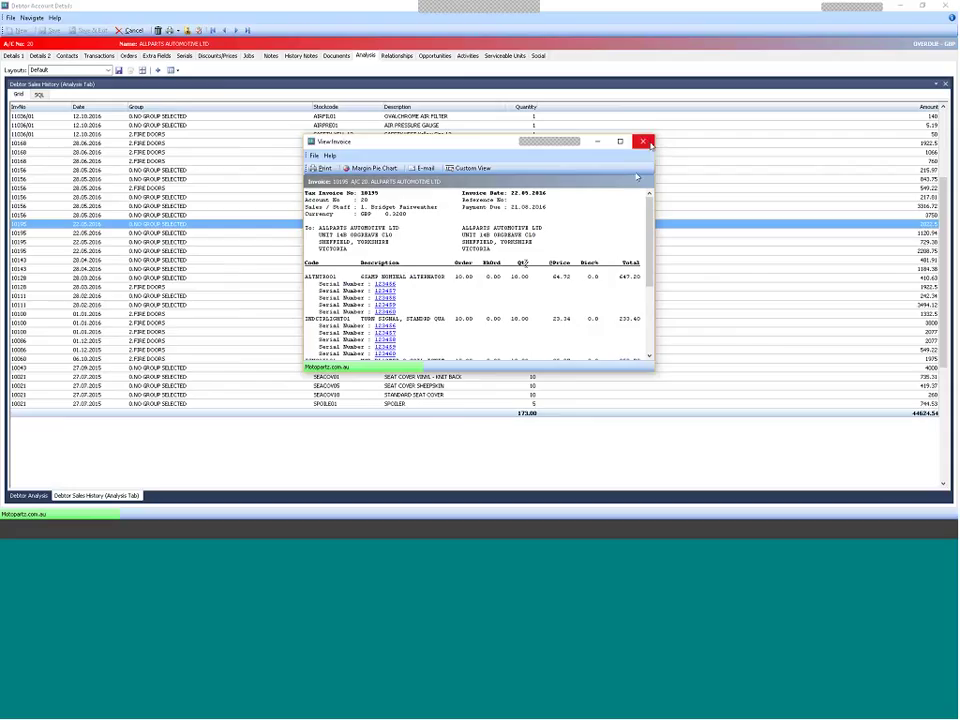
pyautogui.click(643, 141)
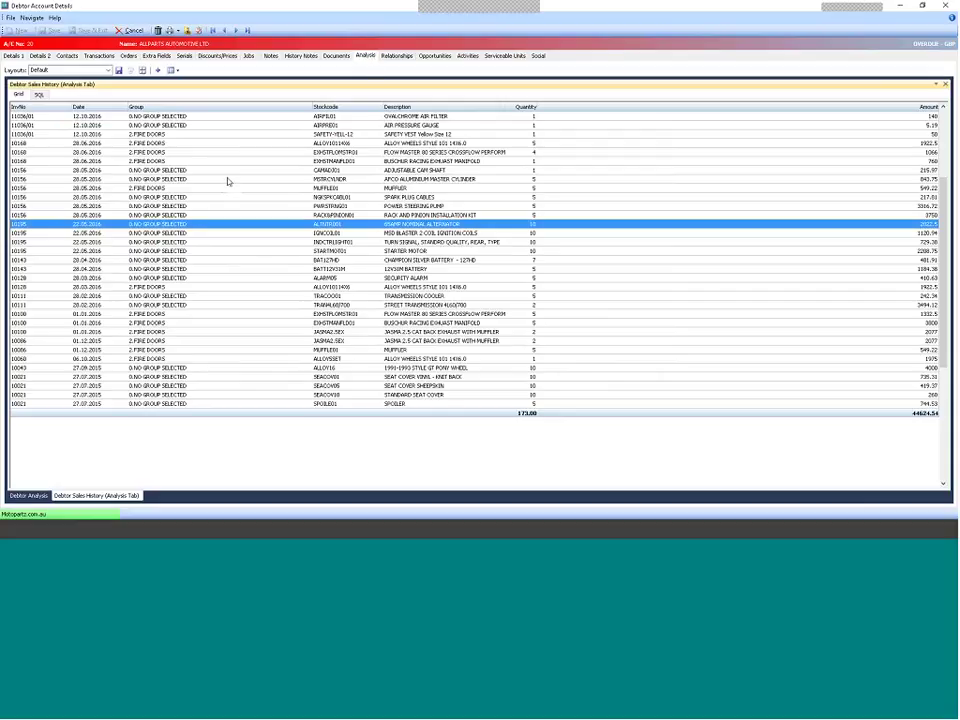
# Save the debtor analysis layout as Debtor An and close the ALLPARTS AUTOMOTIVE LTD account.
pyautogui.click(118, 70)
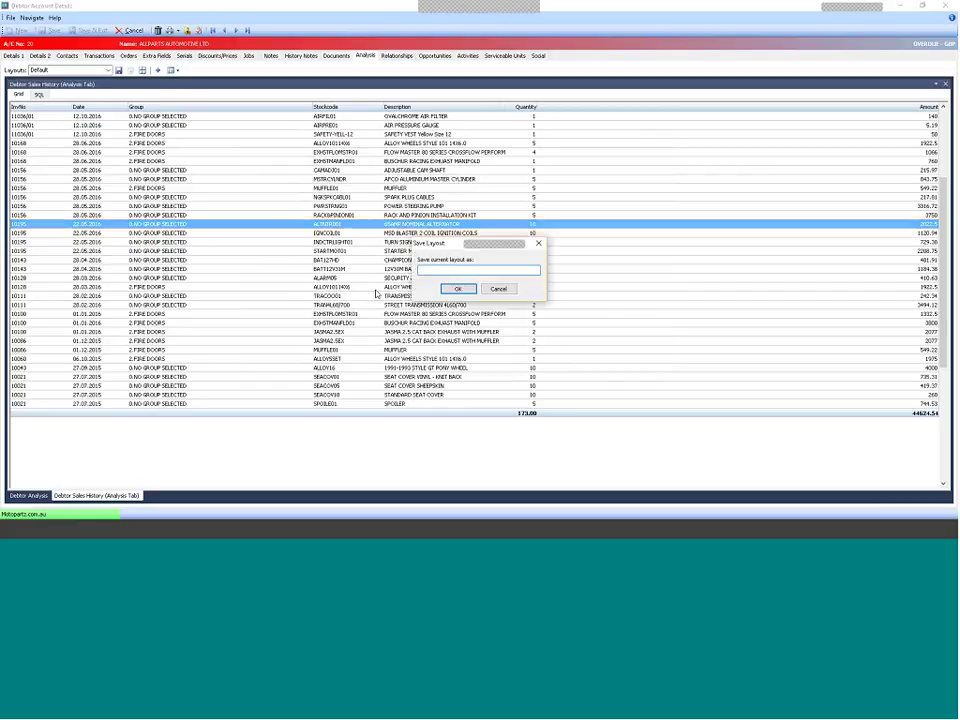
pyautogui.write('Debtor An')
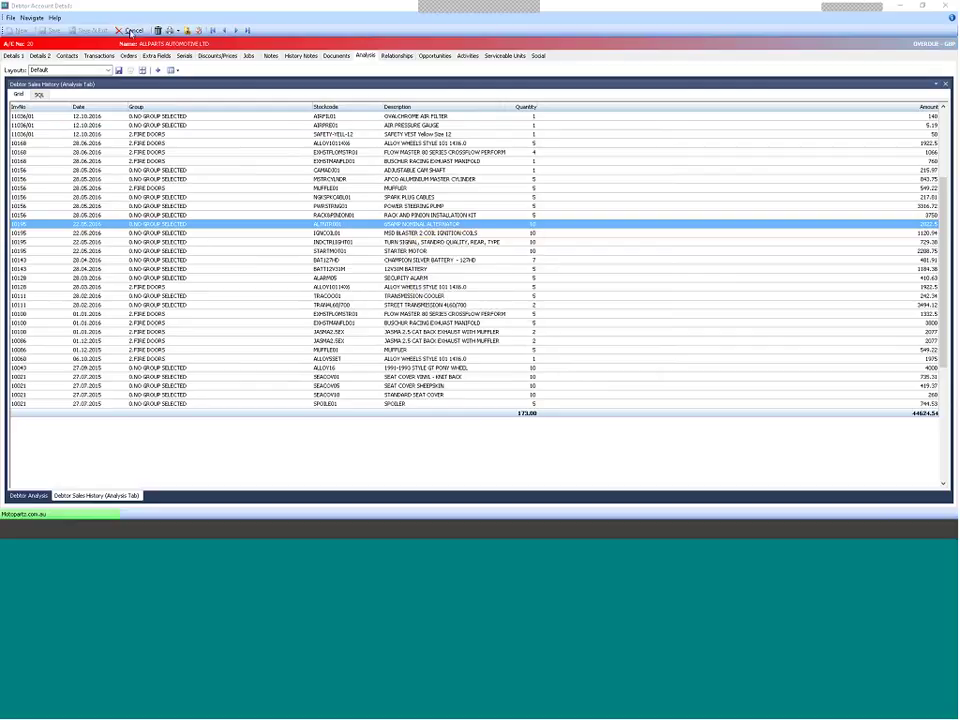
pyautogui.click(131, 31)
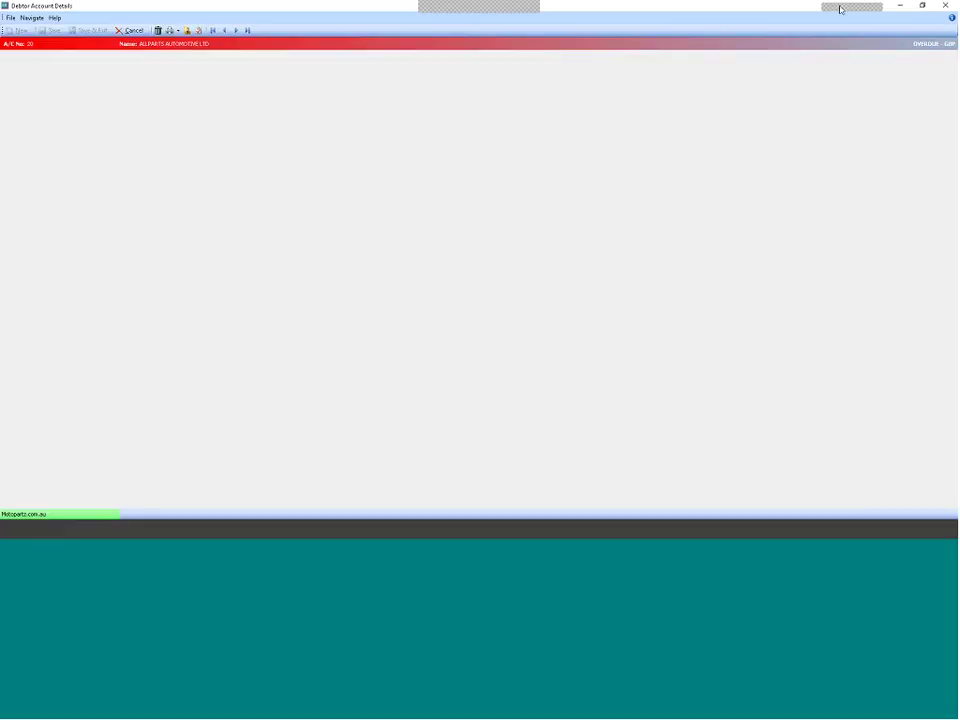
pyautogui.press('Escape')
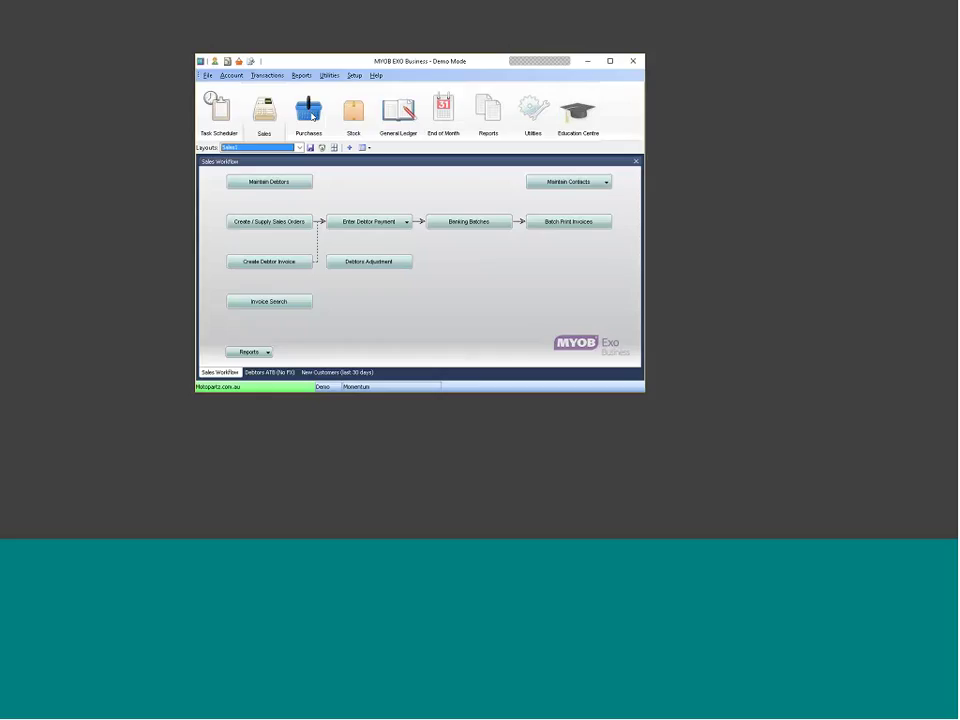
# Switch to the Purchases Workflow and open the CROWN MOTORS ENTERPRISES creditor account.
pyautogui.click(311, 116)
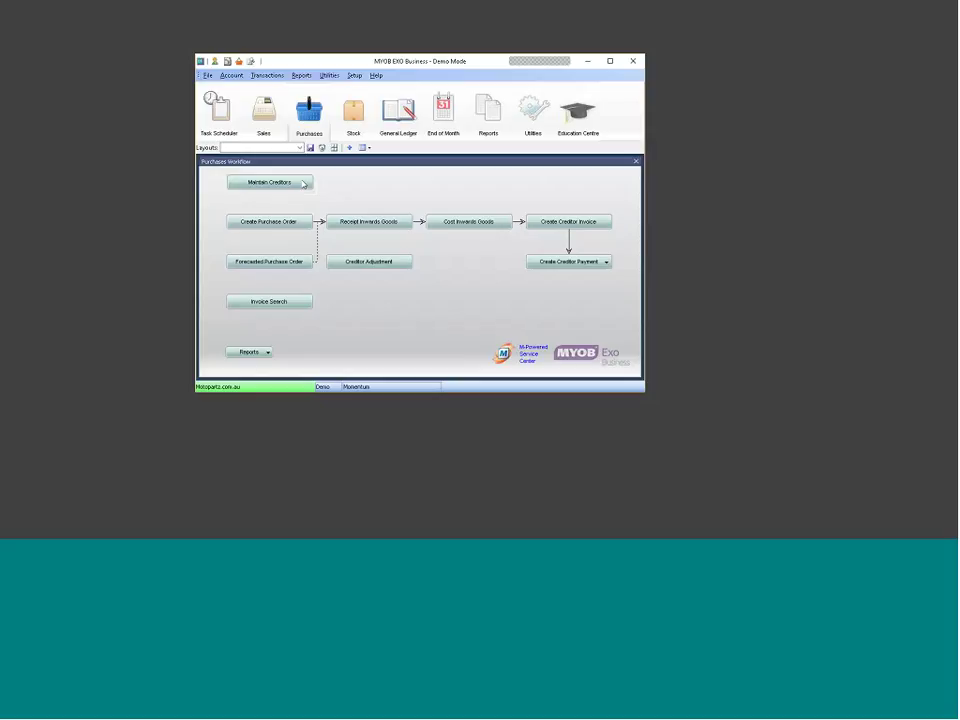
pyautogui.click(303, 183)
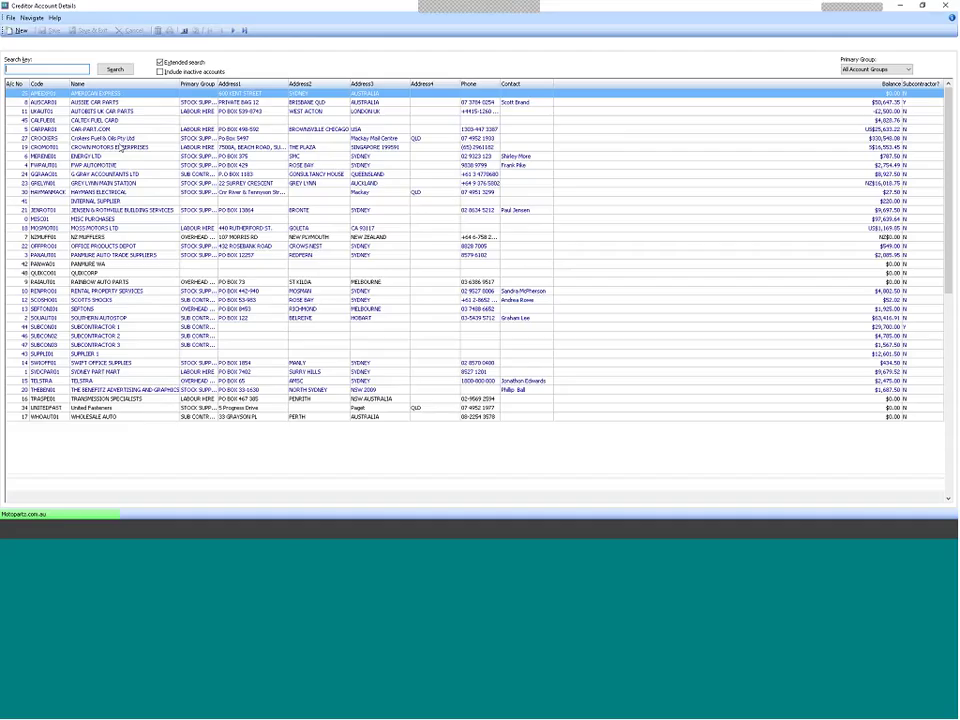
pyautogui.doubleClick(119, 147)
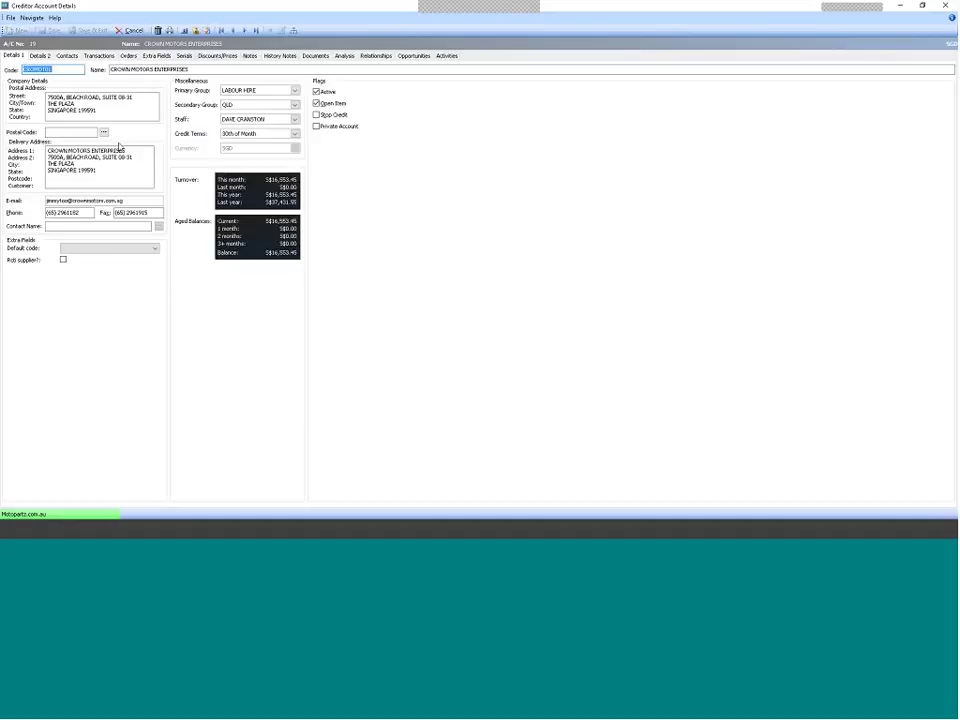
# Review the analysis graph of the CROWN MOTORS ENTERPRISES creditor account and close the account.
pyautogui.click(347, 56)
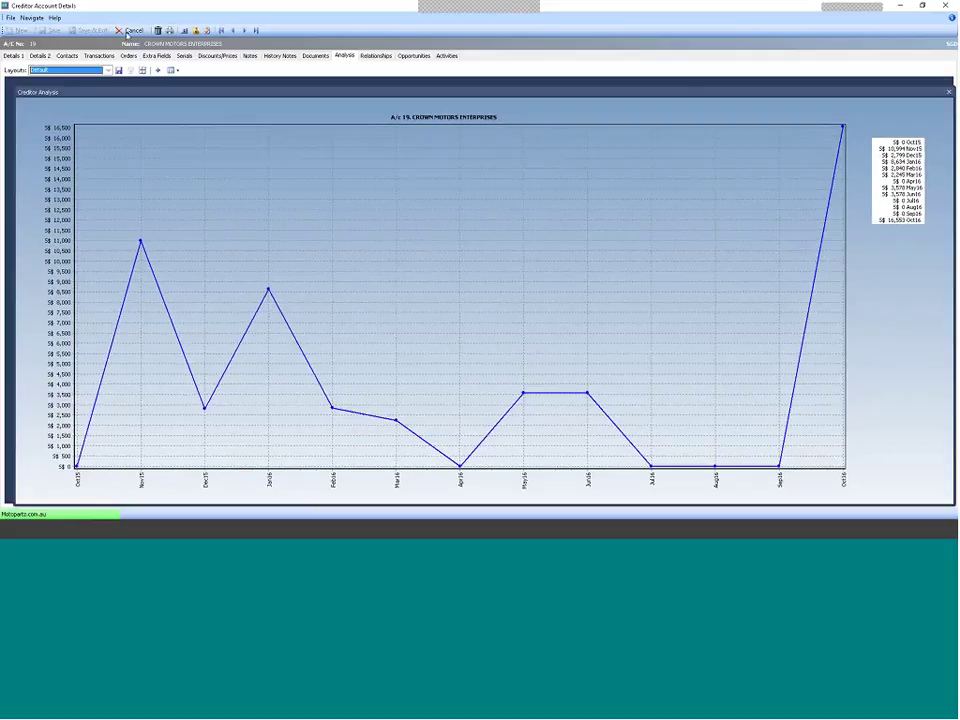
pyautogui.click(127, 34)
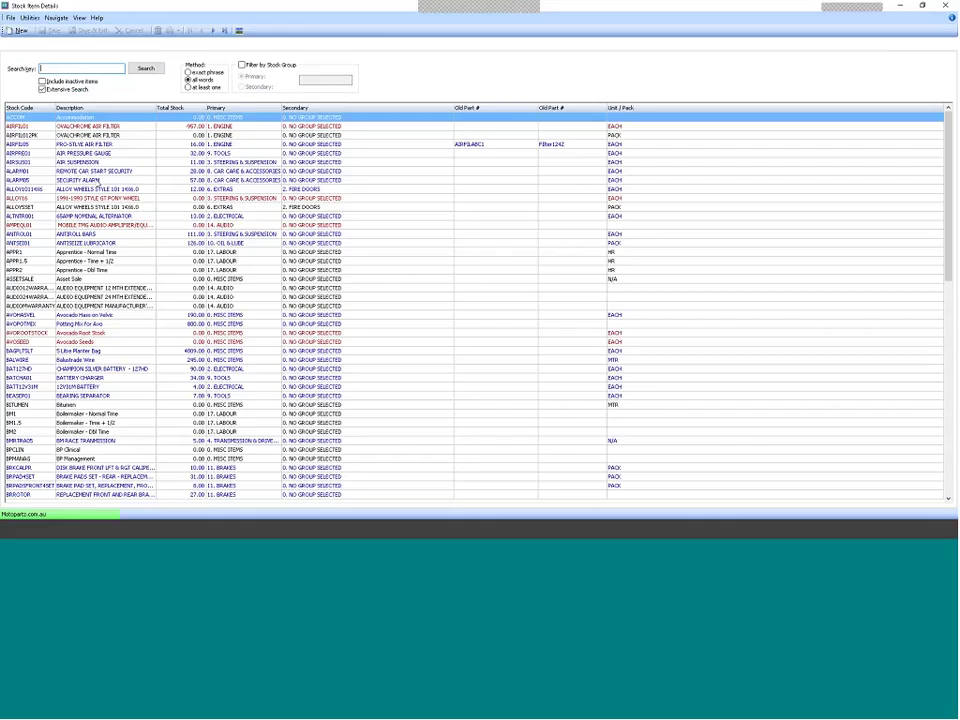
# Open the ALARM05 SECURITY ALARM stock item, dismiss its alert, and display its analysis.
pyautogui.click(97, 181)
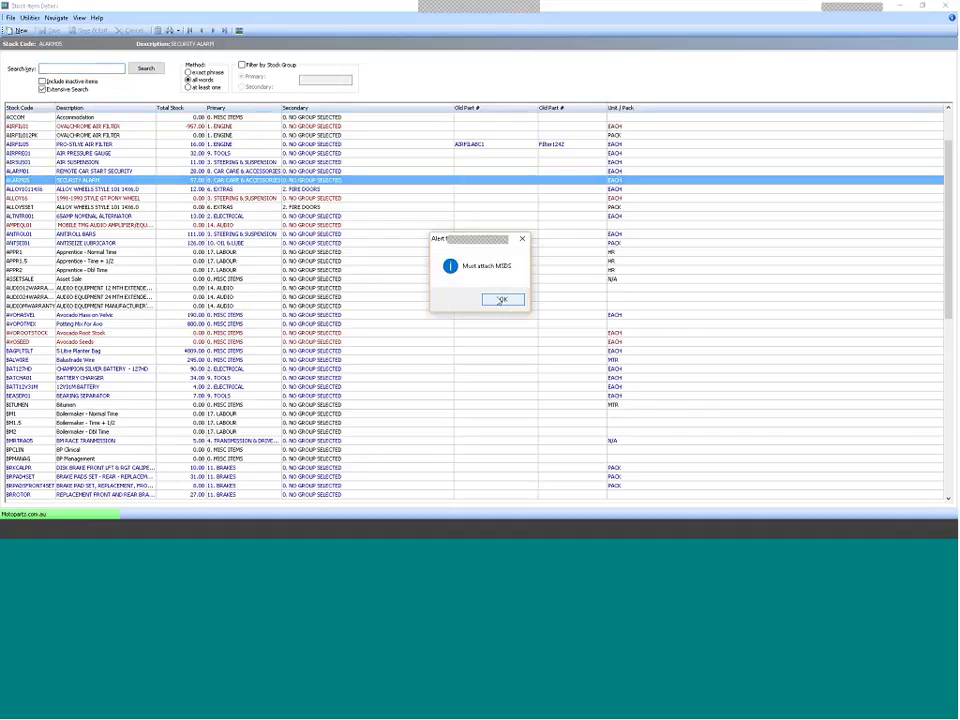
pyautogui.click(500, 300)
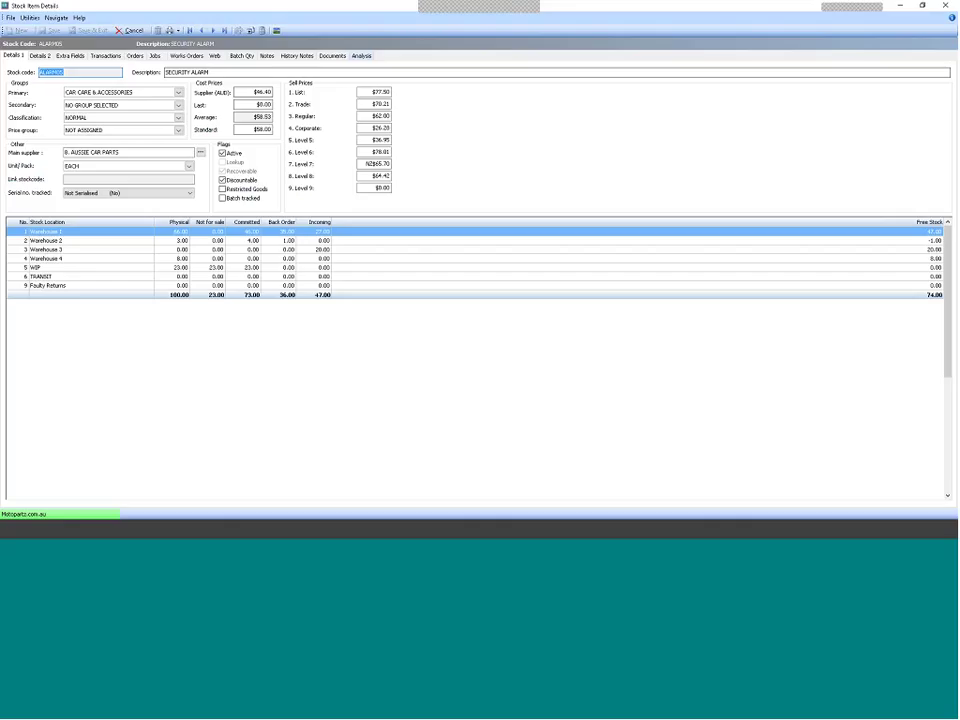
pyautogui.click(362, 56)
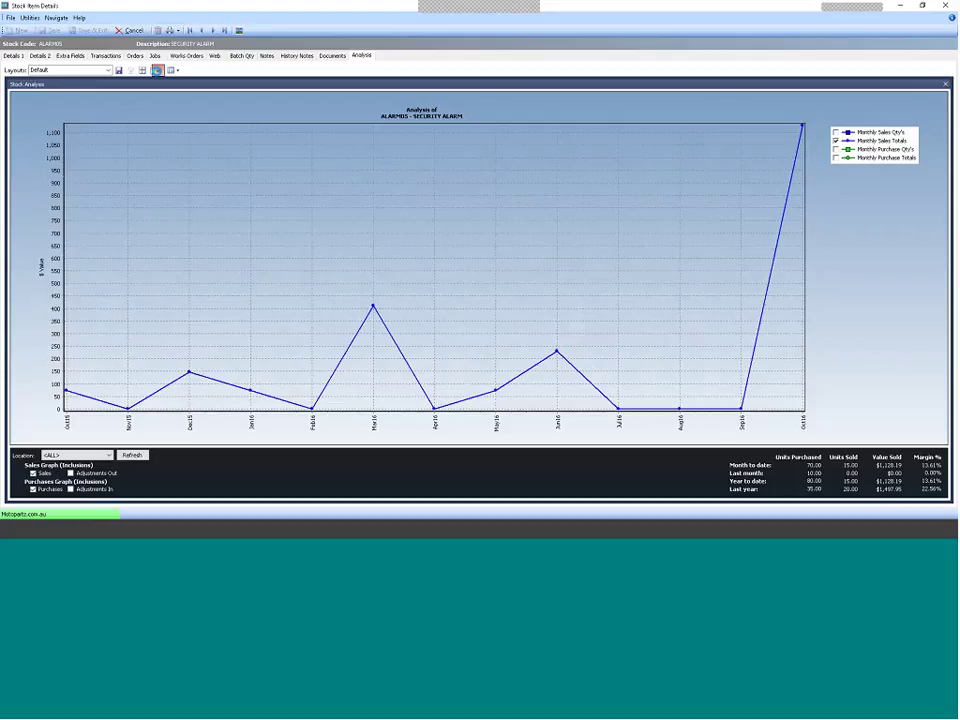
# Add the Stock Item Sales History (Analysis Tab) widget to the stock item's analysis.
pyautogui.click(157, 70)
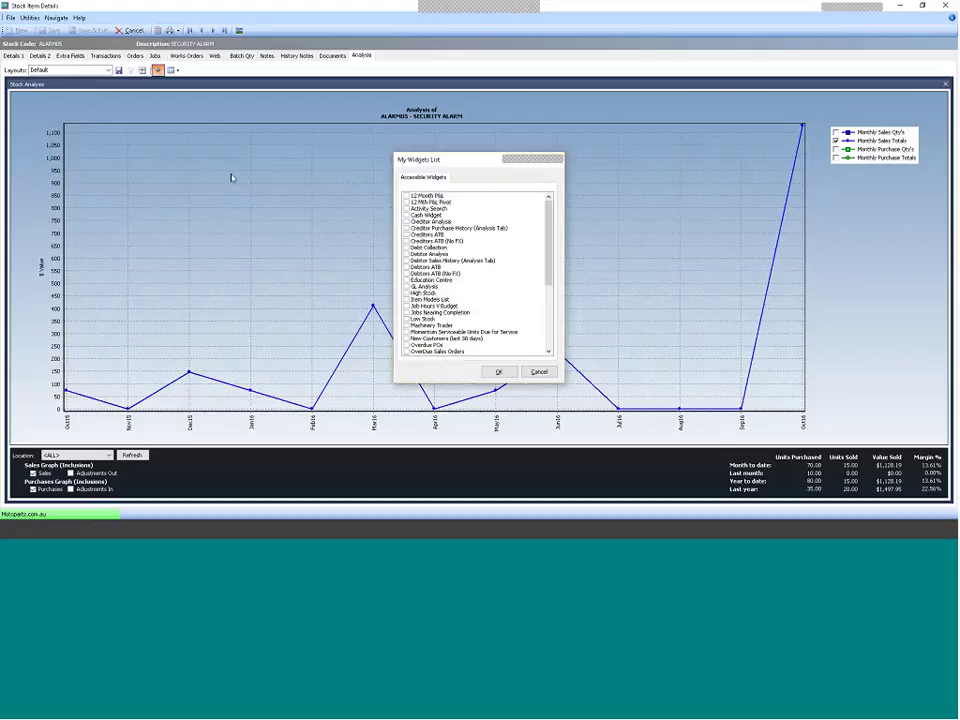
pyautogui.scroll(-4, 547, 304)
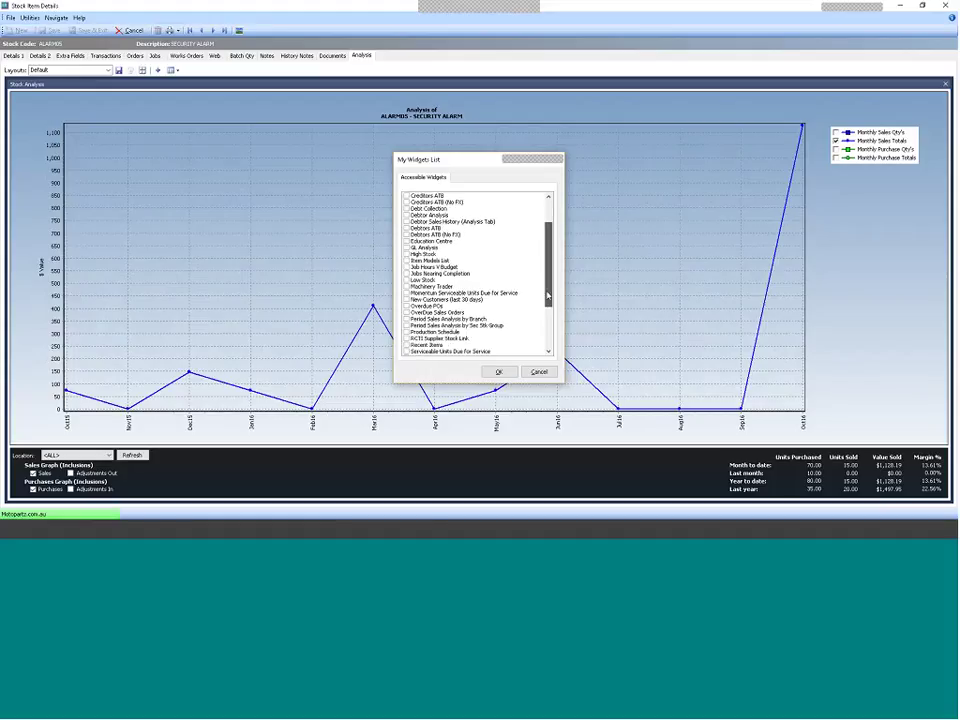
pyautogui.moveTo(547, 304); pyautogui.dragTo(547, 327)
pyautogui.click(406, 293)
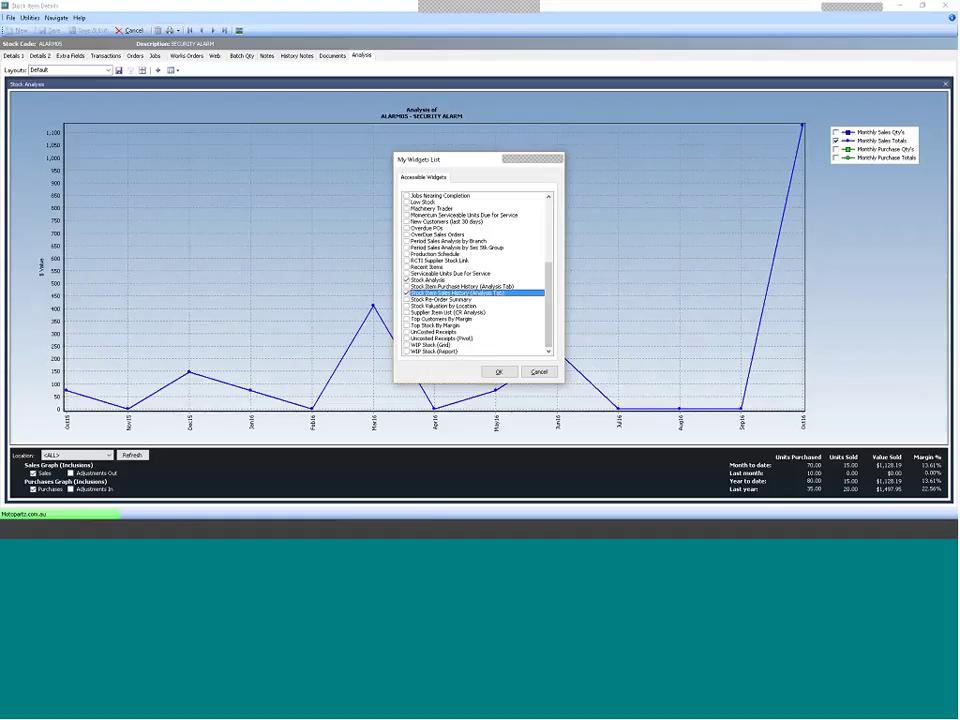
pyautogui.click(498, 371)
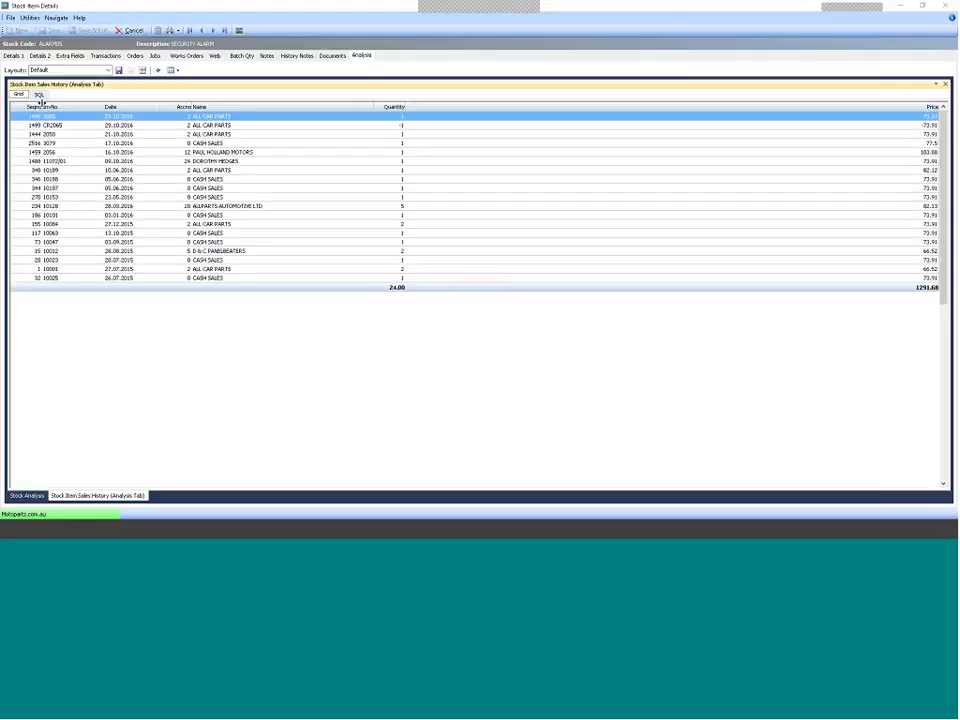
# Check the sales history widget's SQL query and return to its grid at the 17.10.2016 CASH SALES row.
pyautogui.click(39, 95)
pyautogui.click(19, 95)
pyautogui.click(115, 143)
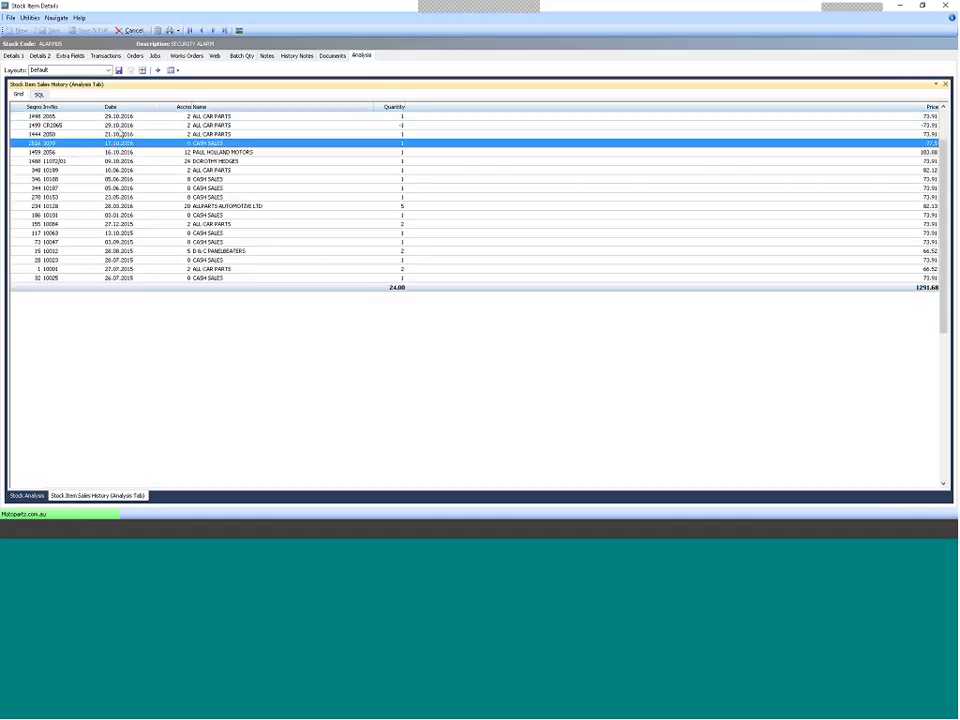
# Add the Stock Item Purchase History (Analysis Tab) widget and dock it as a tab beside the stock analysis and sales history.
pyautogui.click(157, 70)
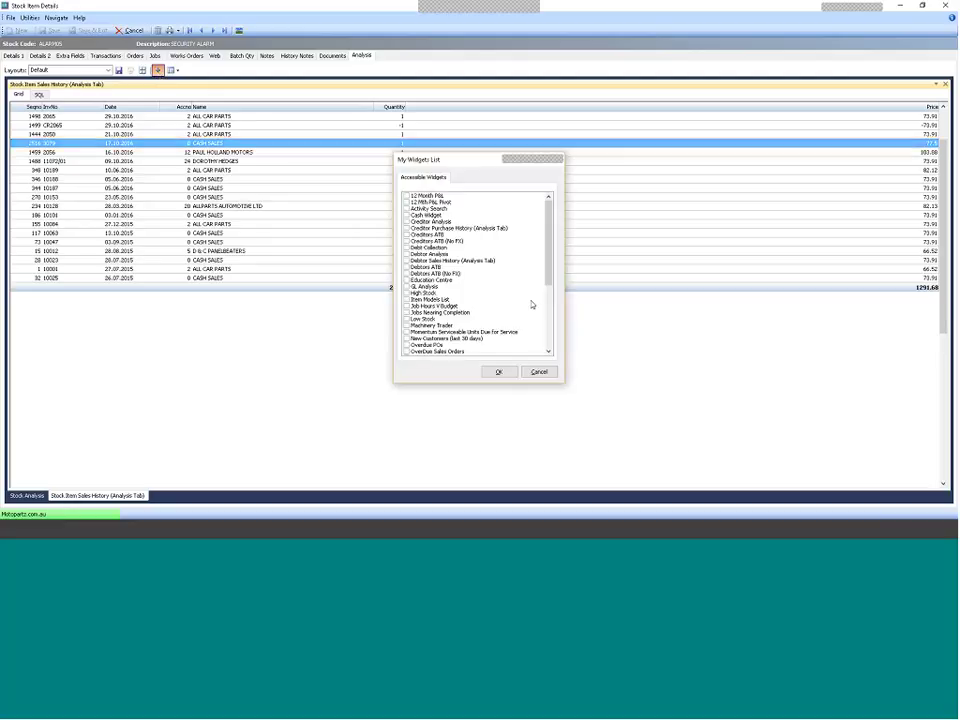
pyautogui.scroll(-5, 532, 304)
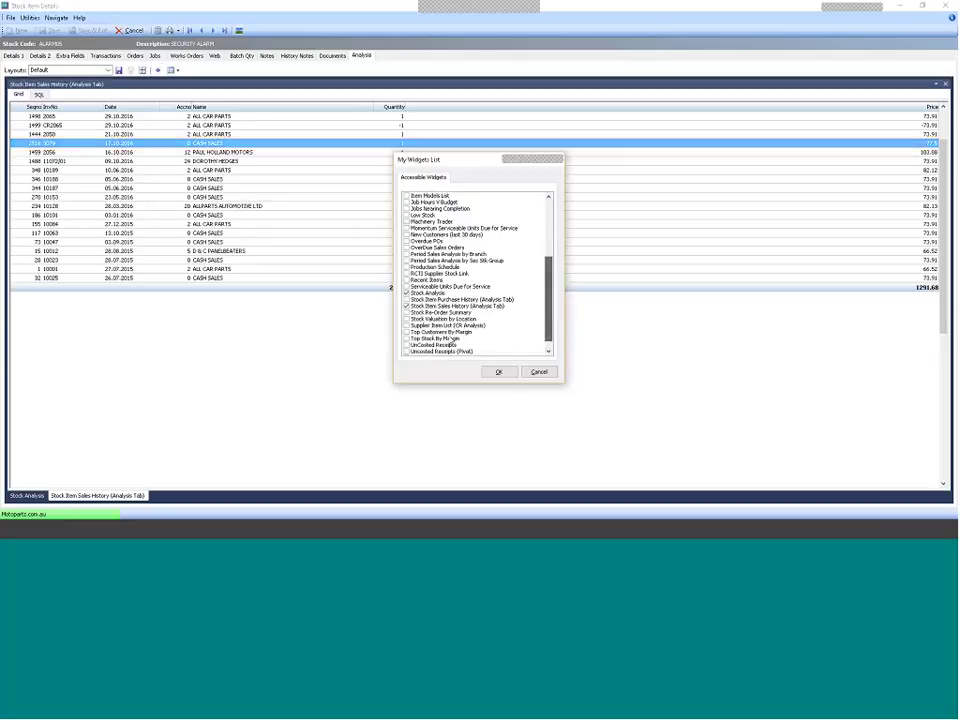
pyautogui.click(406, 299)
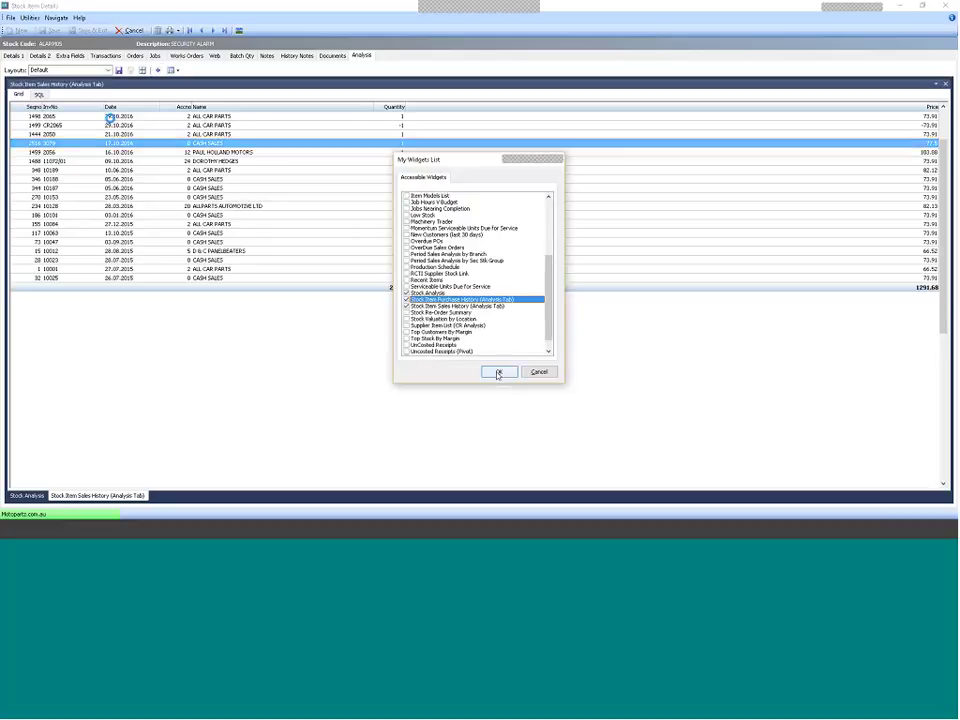
pyautogui.press('Return')
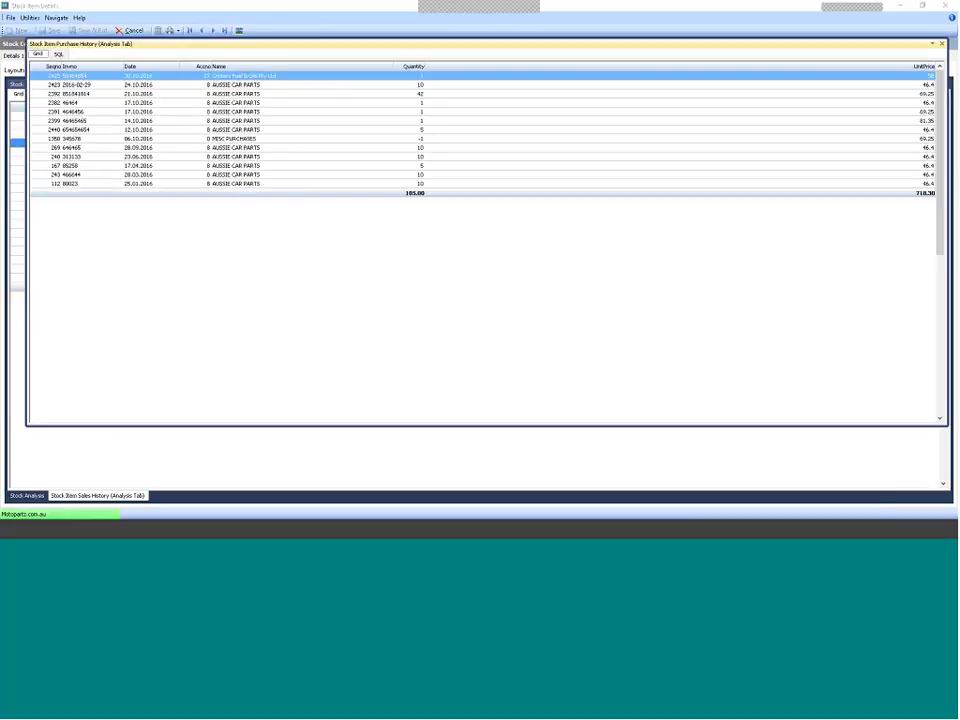
pyautogui.moveTo(195, 49); pyautogui.dragTo(453, 291)
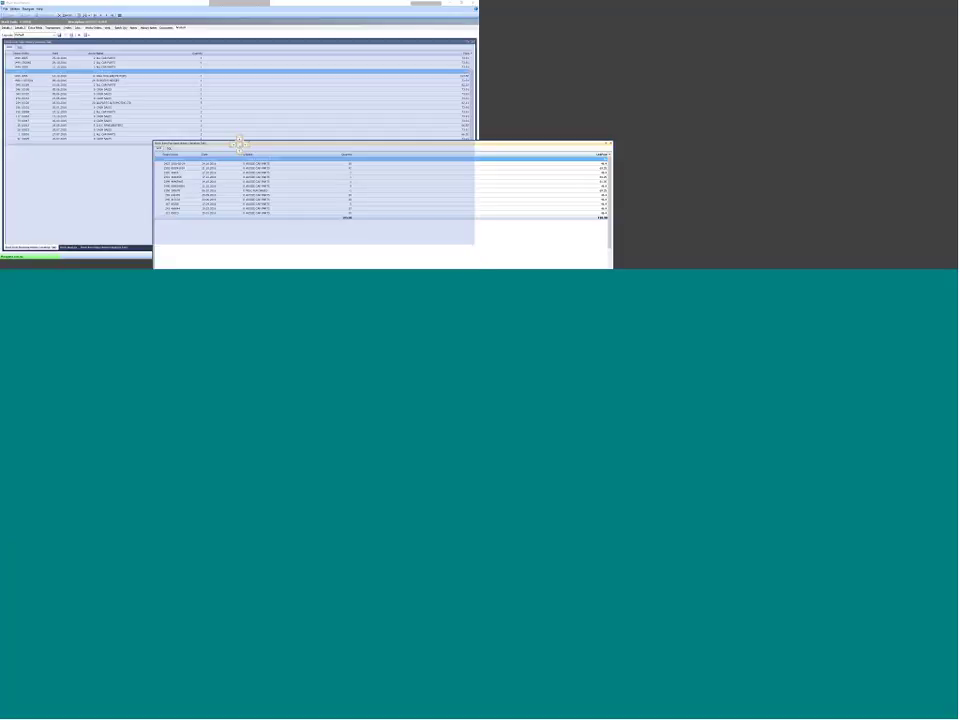
pyautogui.moveTo(239, 141); pyautogui.dragTo(239, 141)
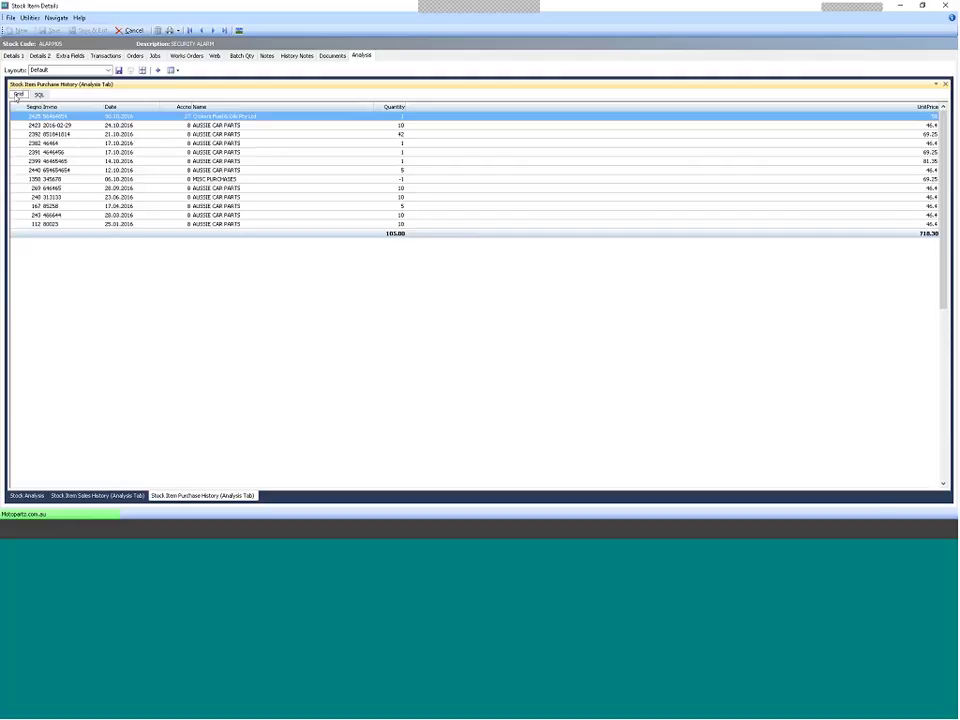
# Review the purchase history widget's SQL query and Grid Click To setting, and select the 12.10.2016 AUSSIE CAR PARTS purchase in its grid.
pyautogui.click(38, 94)
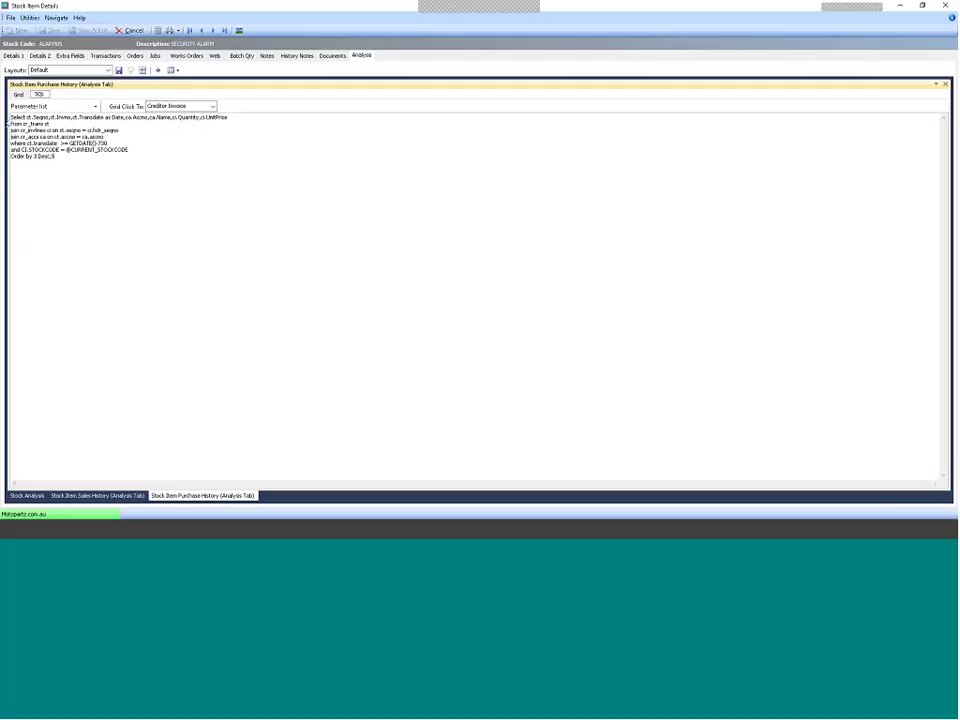
pyautogui.click(172, 162)
pyautogui.click(18, 94)
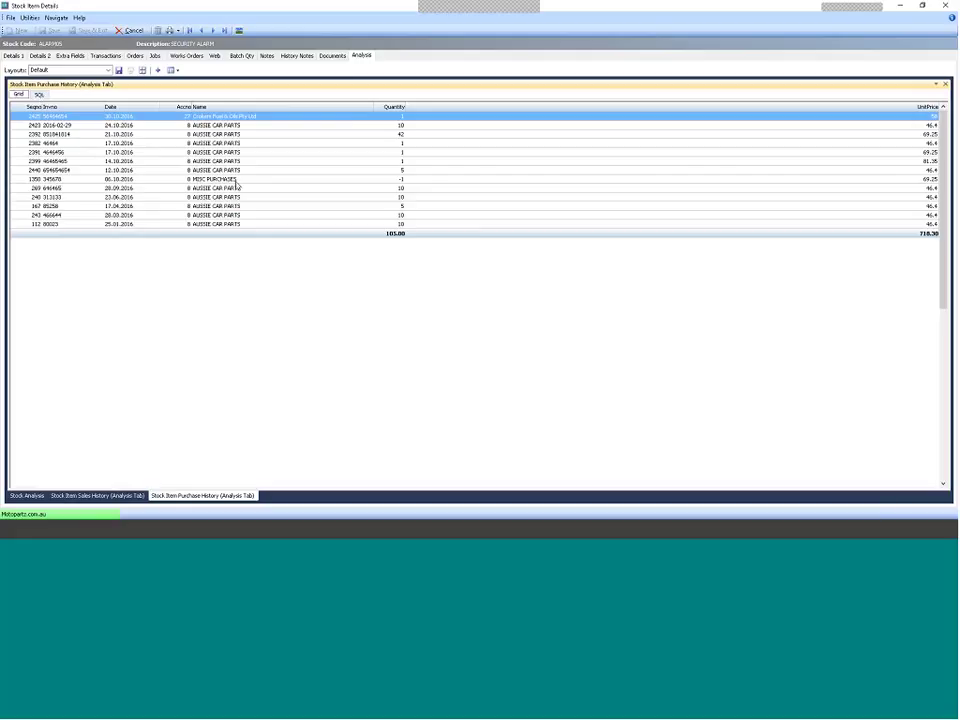
pyautogui.click(156, 171)
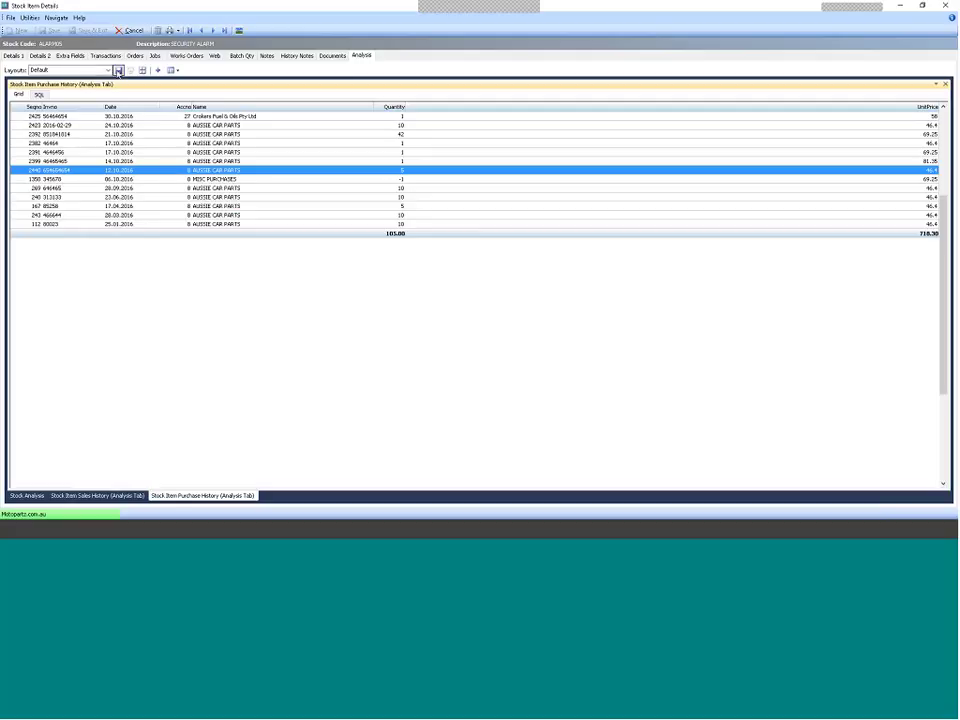
# Save the stock item's analysis layout as StockAnalysis.
pyautogui.click(118, 72)
pyautogui.write('S')
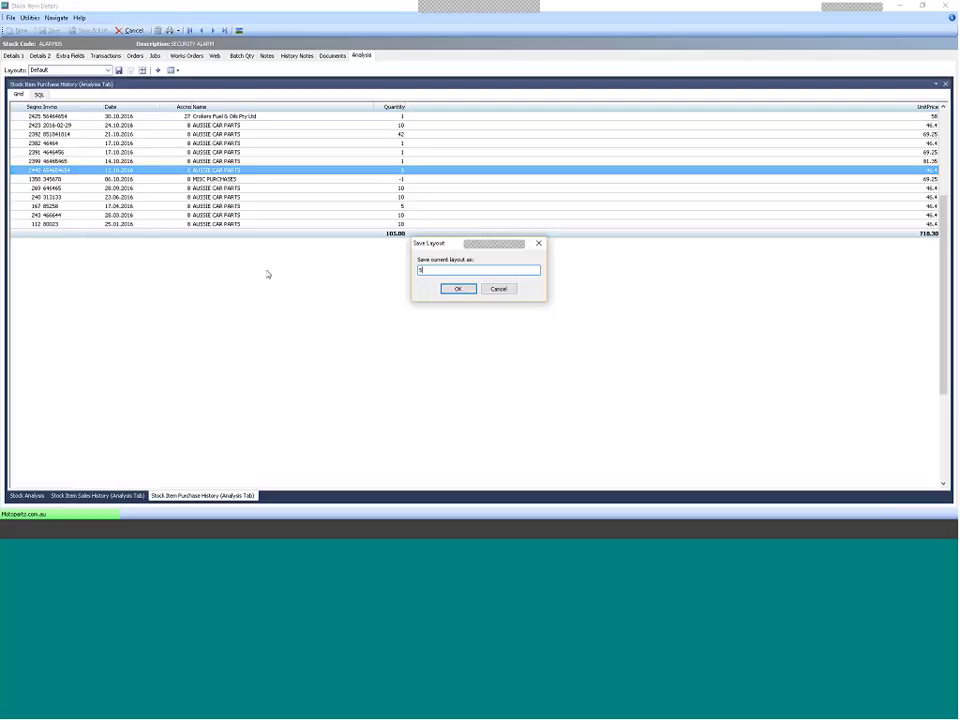
pyautogui.write('tockAnalysis')
pyautogui.click(462, 289)
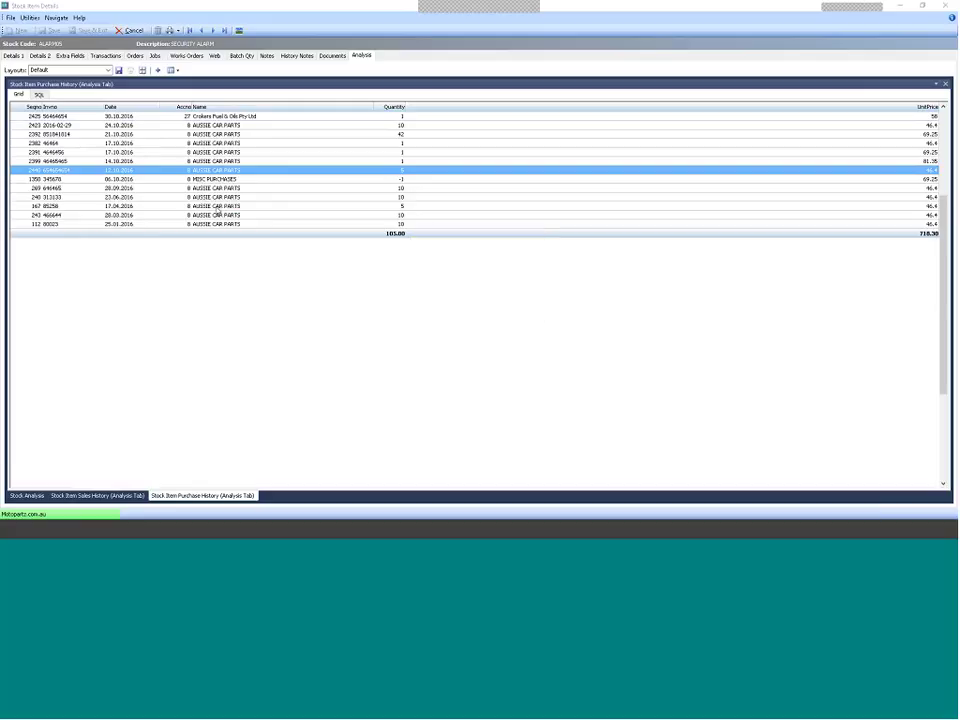
# Recheck the purchase history widget's SQL query and close the SECURITY ALARM item and the Stock Item Details window.
pyautogui.click(200, 205)
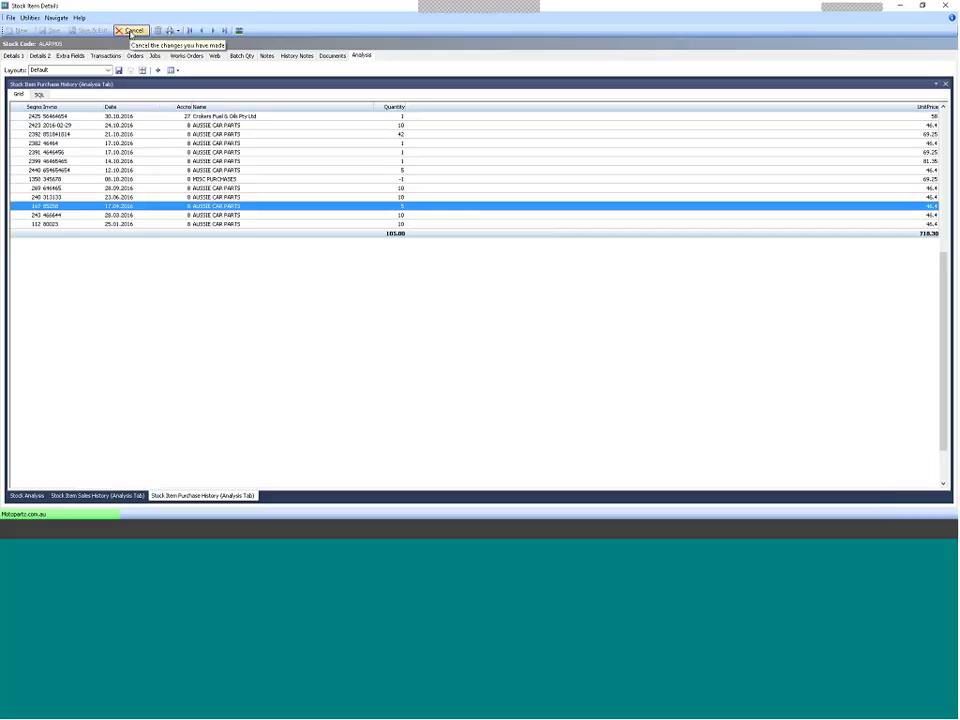
pyautogui.click(38, 95)
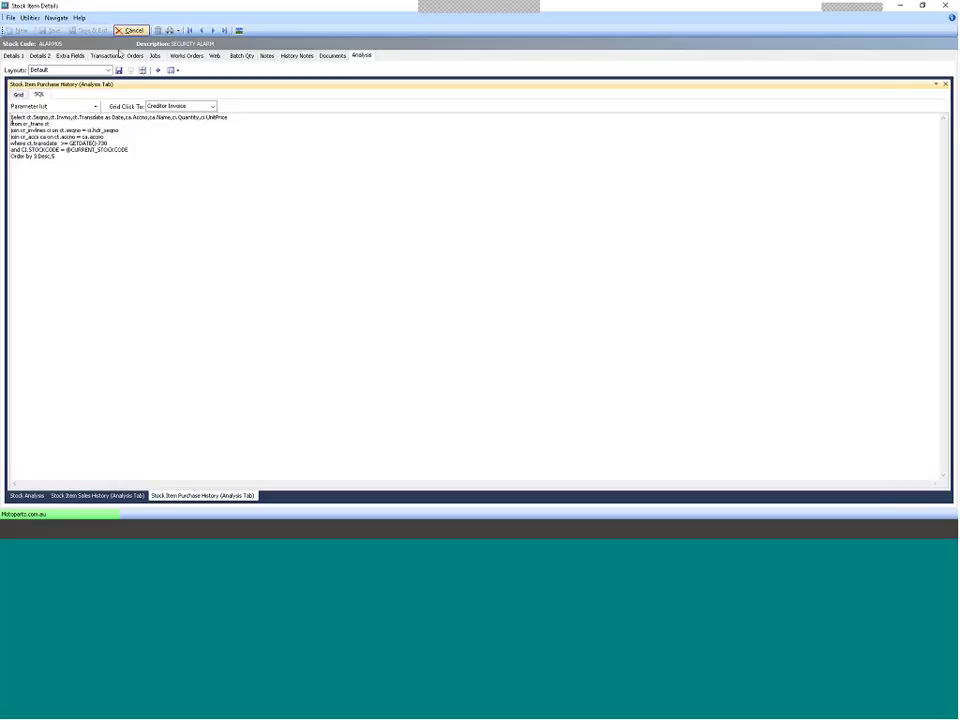
pyautogui.click(19, 95)
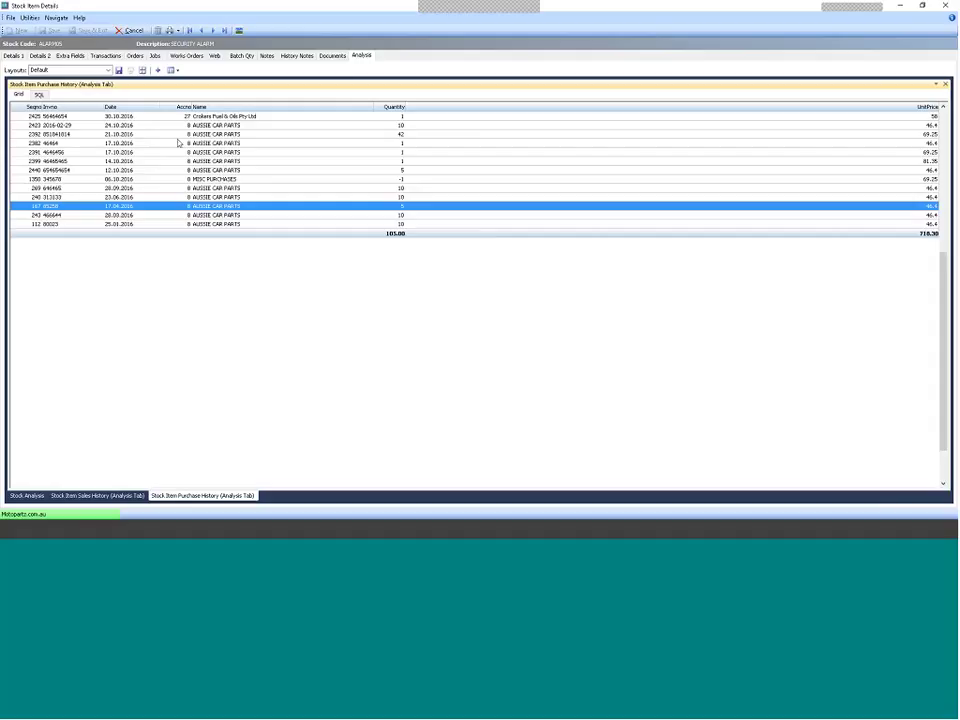
pyautogui.click(134, 31)
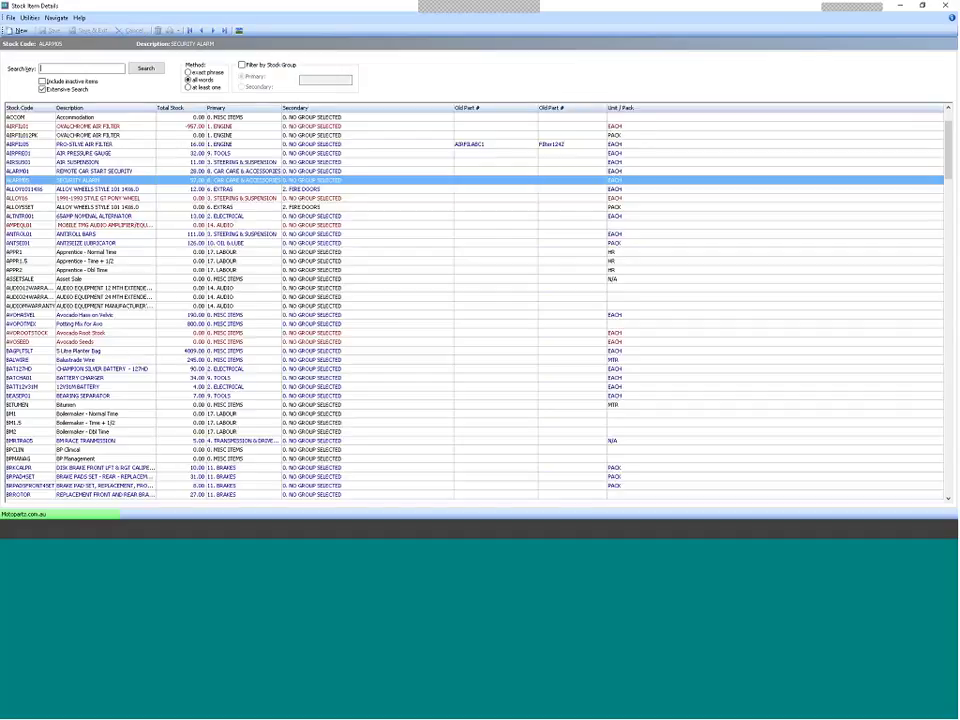
pyautogui.click(943, 8)
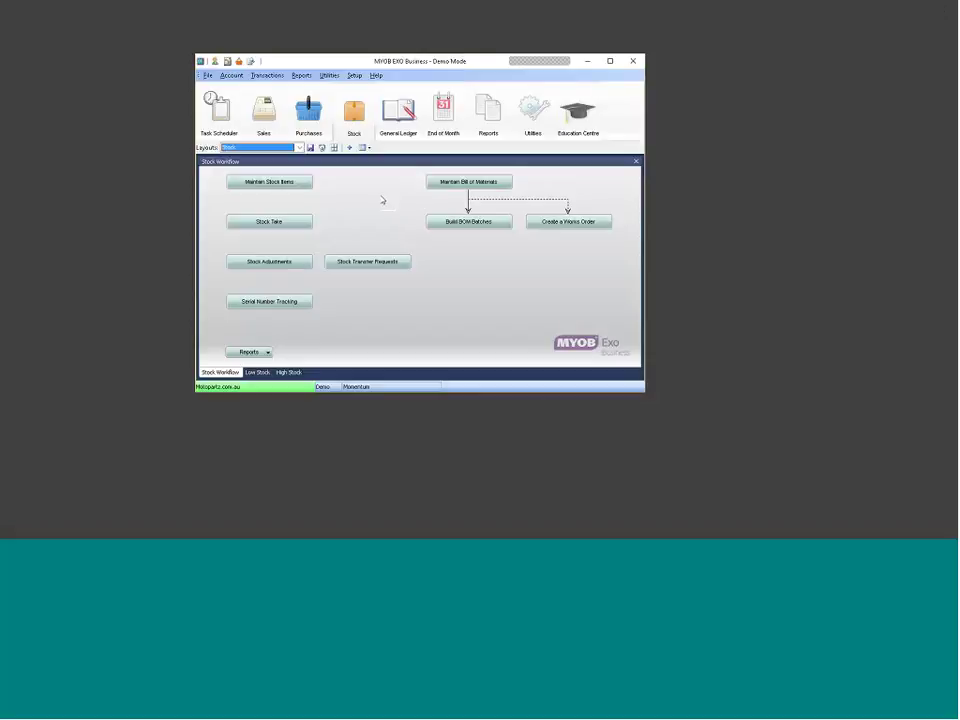
# Look through the list of accessible widgets for the Stock layout and leave the selection as it is.
pyautogui.click(351, 149)
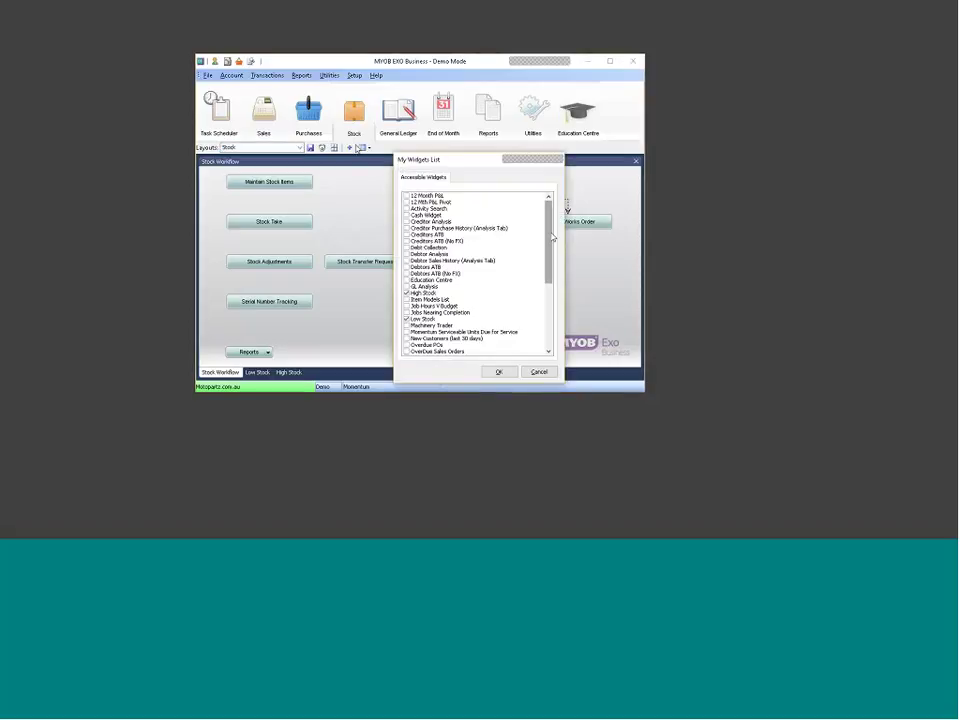
pyautogui.scroll(-2, 548, 245)
pyautogui.moveTo(553, 255)
pyautogui.mouseDown()
pyautogui.moveTo(550, 295)
pyautogui.moveTo(552, 229)
pyautogui.moveTo(552, 311)
pyautogui.mouseUp()
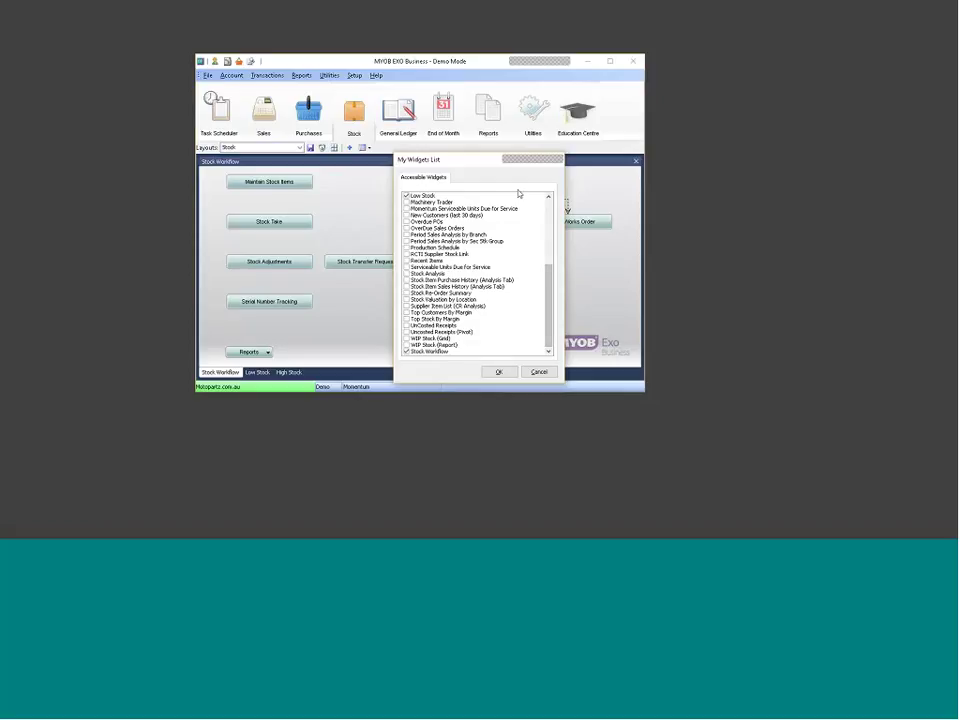
pyautogui.click(537, 371)
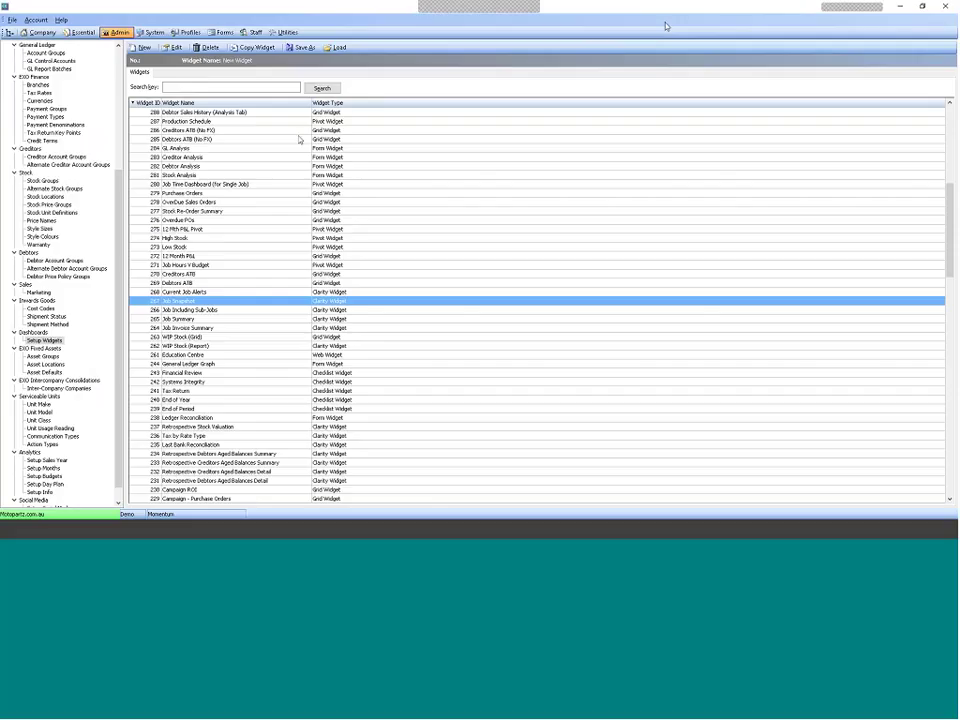
# Search the Setup Widgets list for overdue and open the Overdue POs widget's definition to examine its assignments and SQL.
pyautogui.click(220, 176)
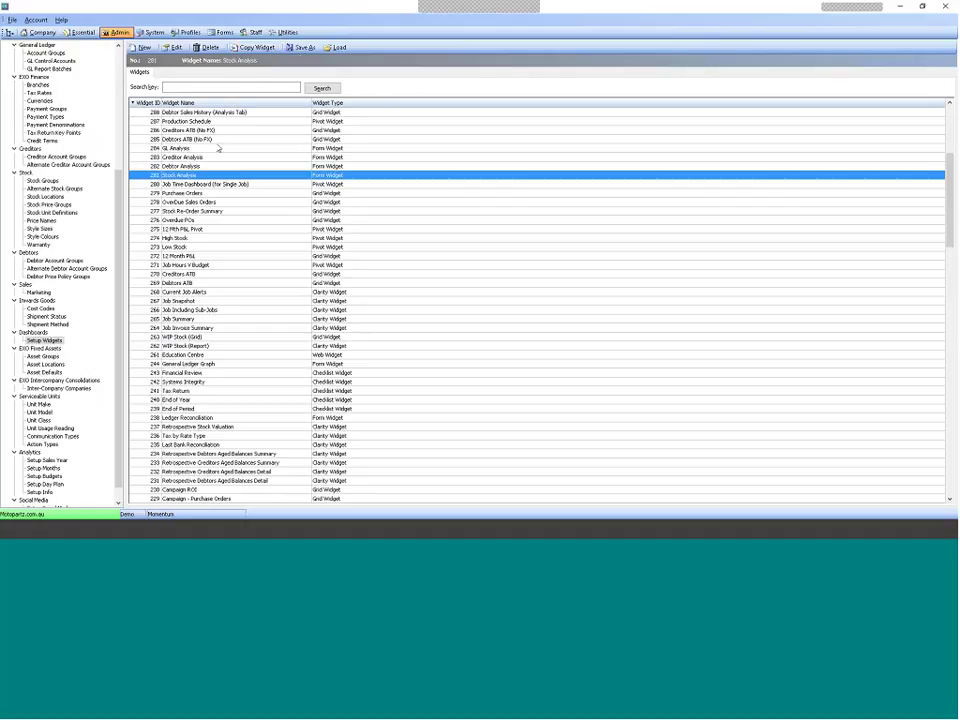
pyautogui.click(178, 87)
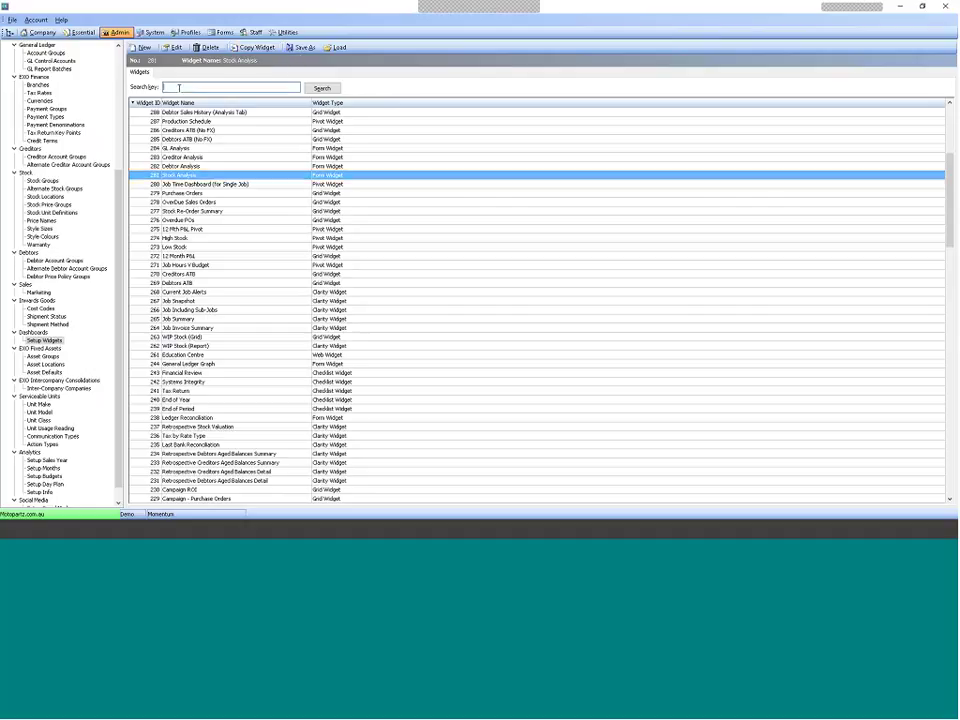
pyautogui.write('overdue')
pyautogui.click(322, 88)
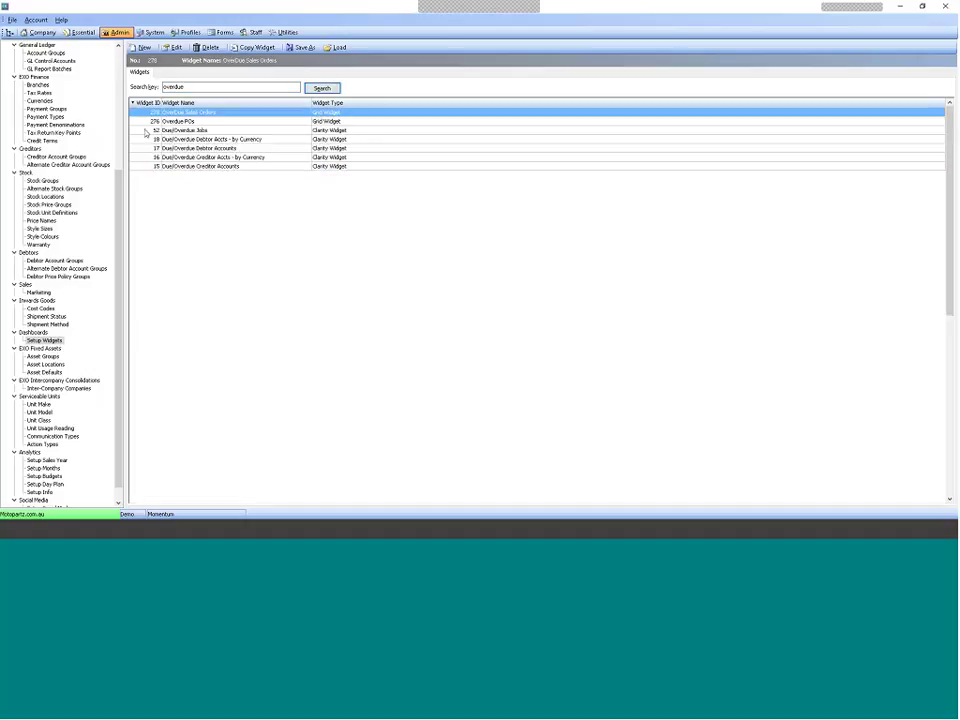
pyautogui.click(189, 114)
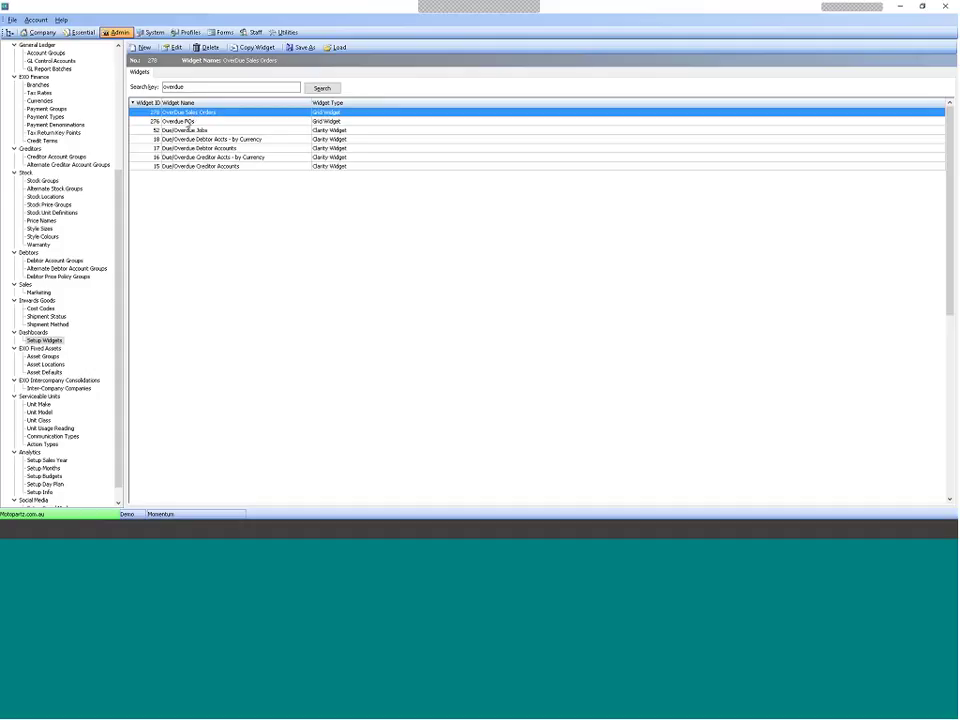
pyautogui.click(189, 121)
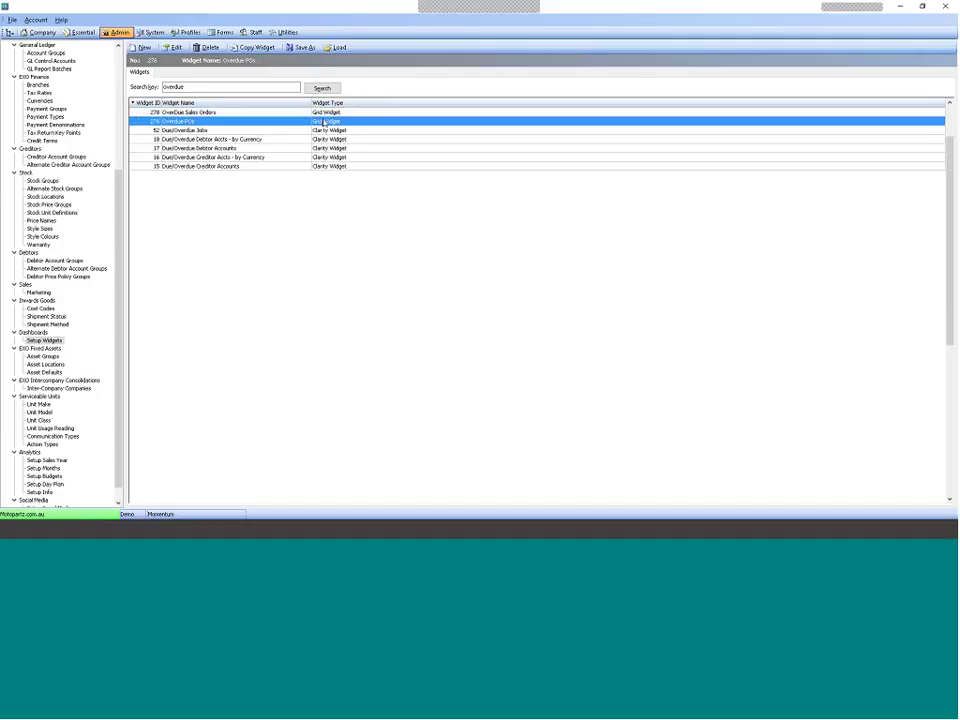
pyautogui.doubleClick(180, 118)
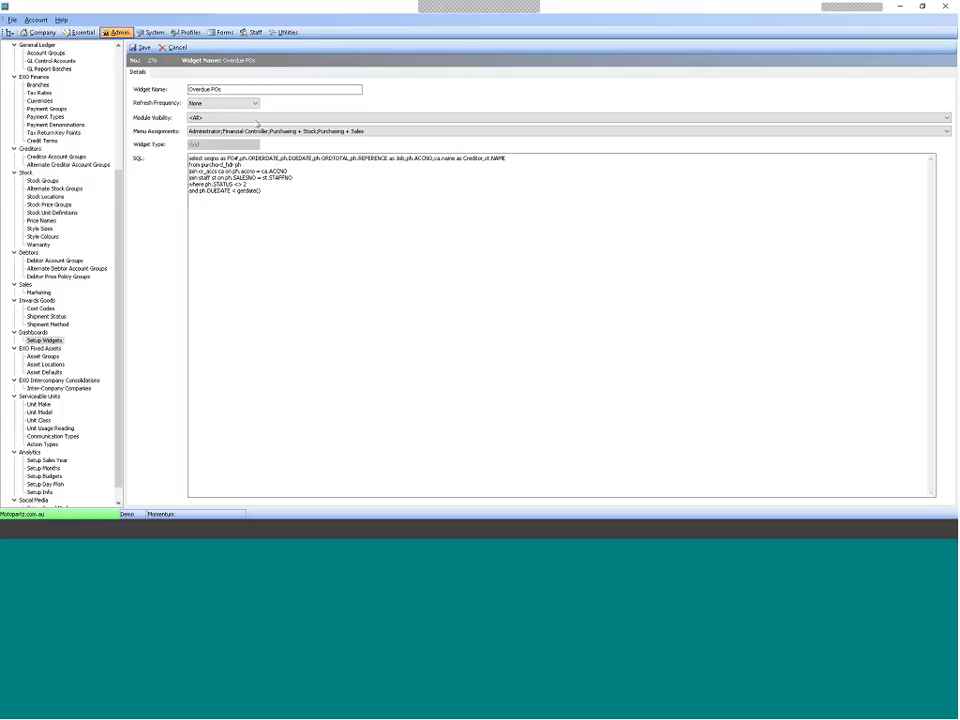
# Leave the Overdue POs definition, copy that widget and open the copy.
pyautogui.click(172, 47)
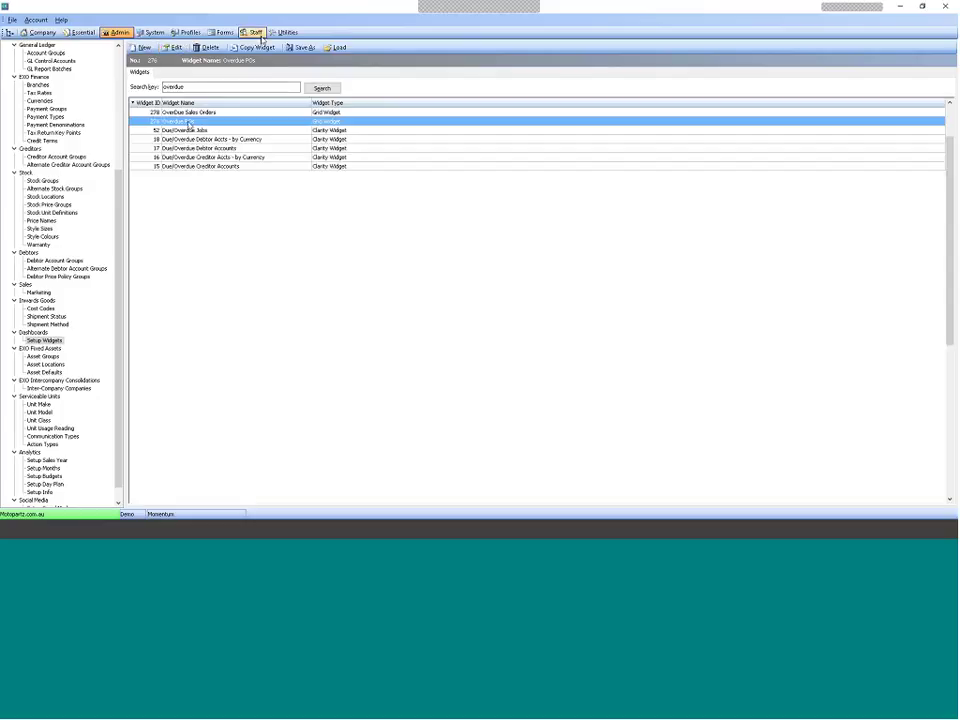
pyautogui.click(255, 47)
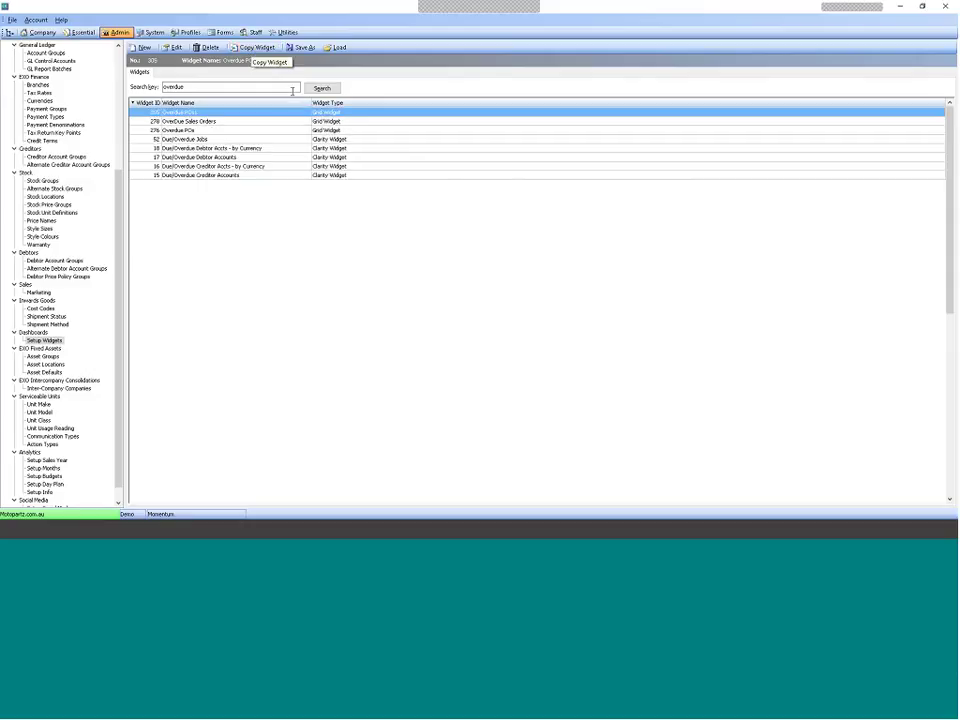
pyautogui.doubleClick(189, 113)
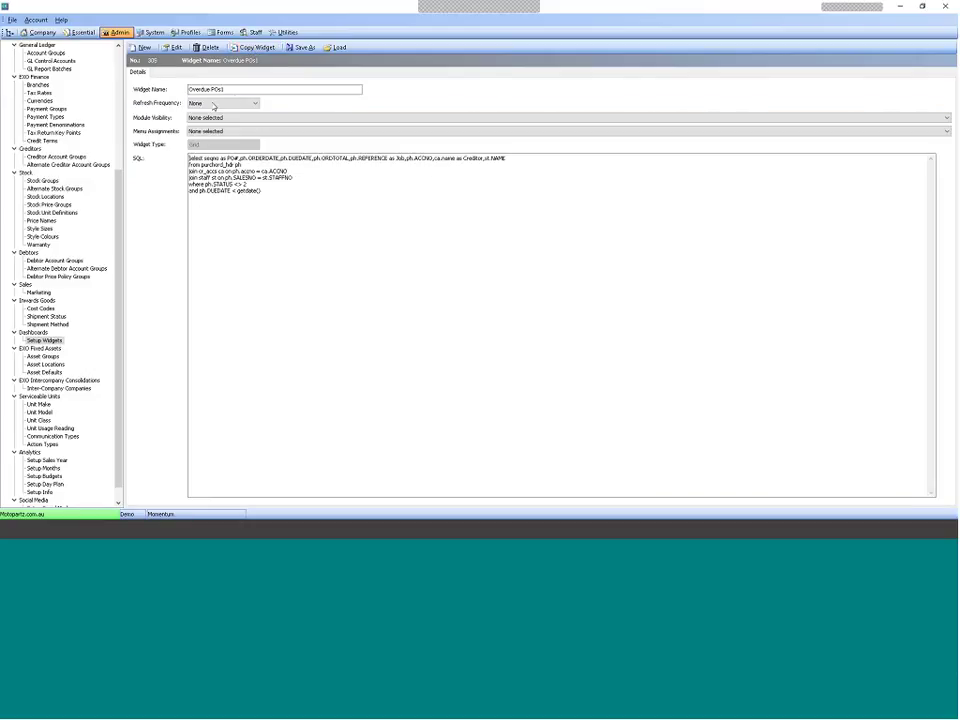
# Rename the copied widget PO's 7 Days Overdue.
pyautogui.click(236, 89)
pyautogui.press('BackSpace')
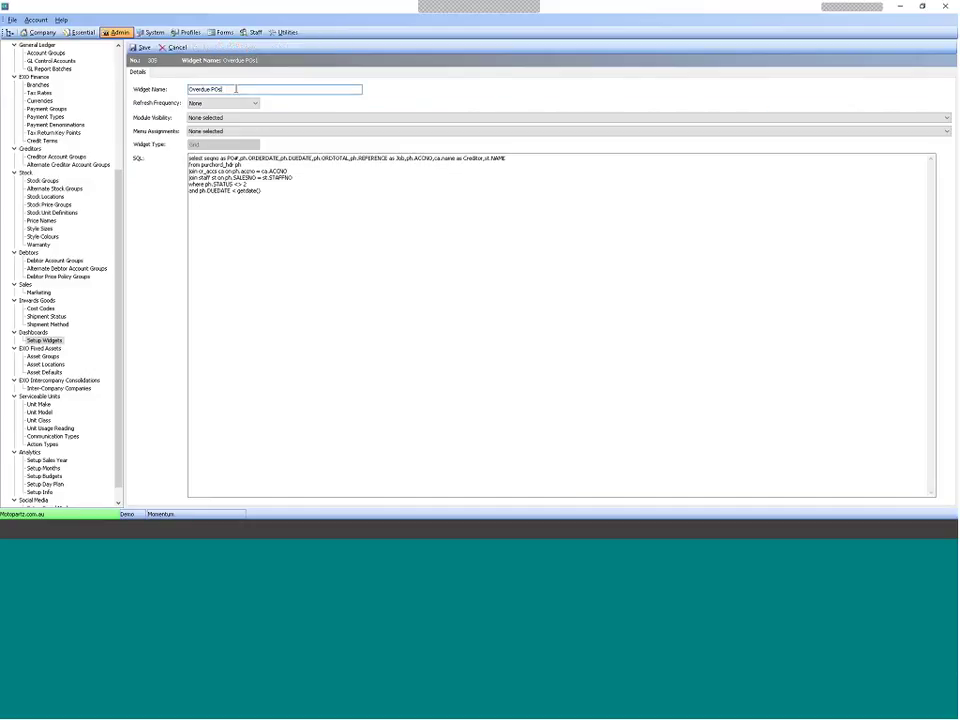
pyautogui.press('Home')
pyautogui.press('Delete')
pyautogui.press('Delete')
pyautogui.press('Delete')
pyautogui.press('Delete')
pyautogui.press('Delete')
pyautogui.press('Delete')
pyautogui.press('Delete')
pyautogui.press('Delete')
pyautogui.write('1')
pyautogui.write(' 7 Days O')
pyautogui.write('ve')
pyautogui.write('rdue')
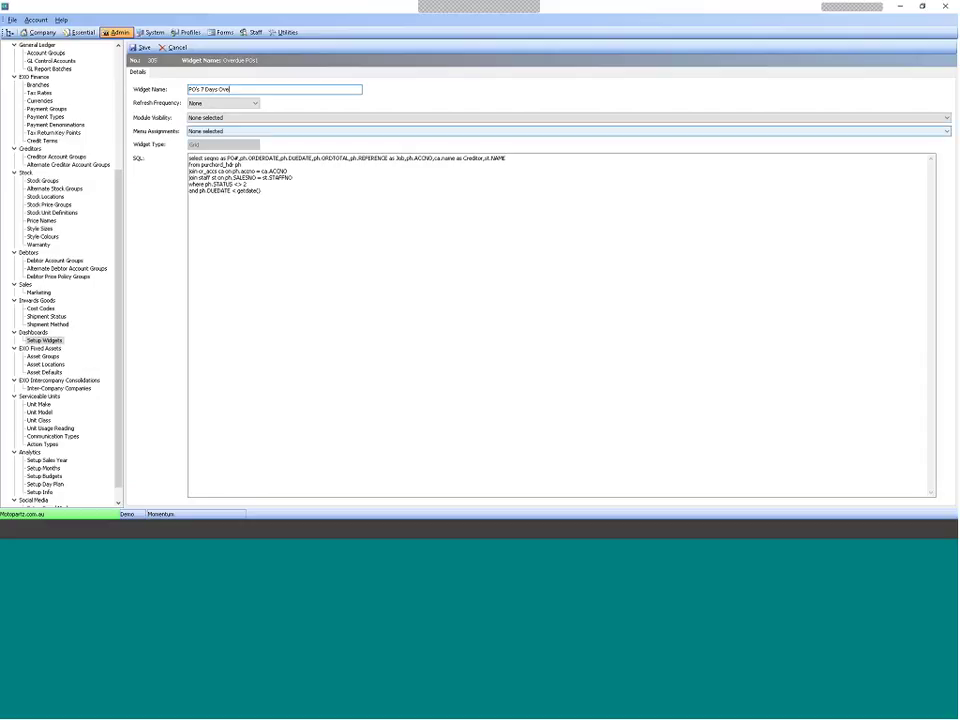
# Change the SQL's due date condition to ph.DUEDATE < (getdate()-7) and save the widget.
pyautogui.click(240, 184)
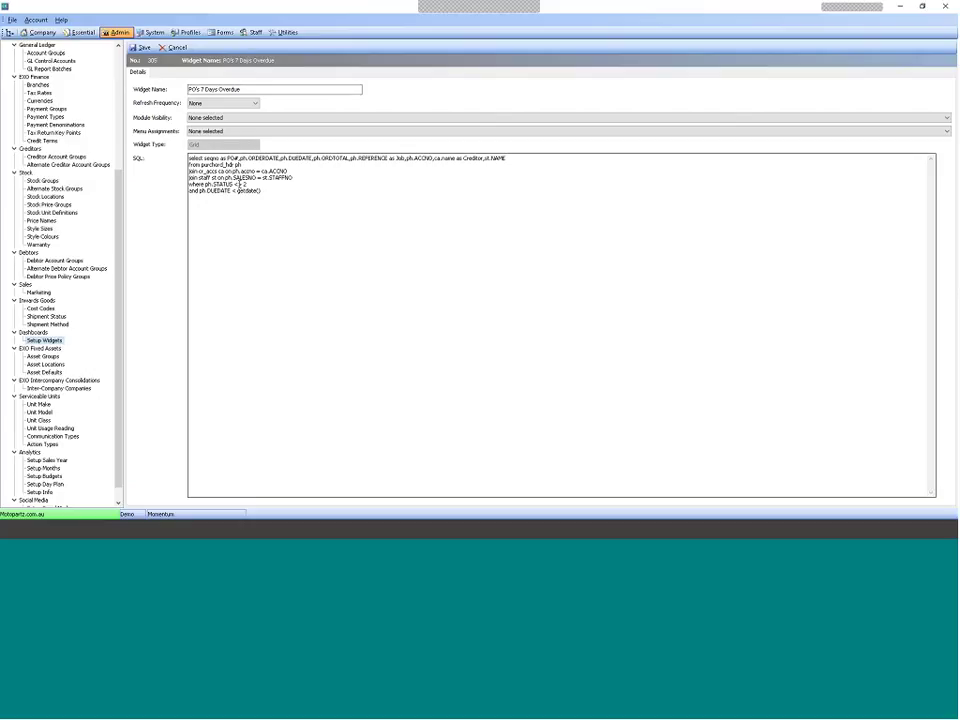
pyautogui.write('>')
pyautogui.write('(')
pyautogui.write('-7)')
pyautogui.click(145, 48)
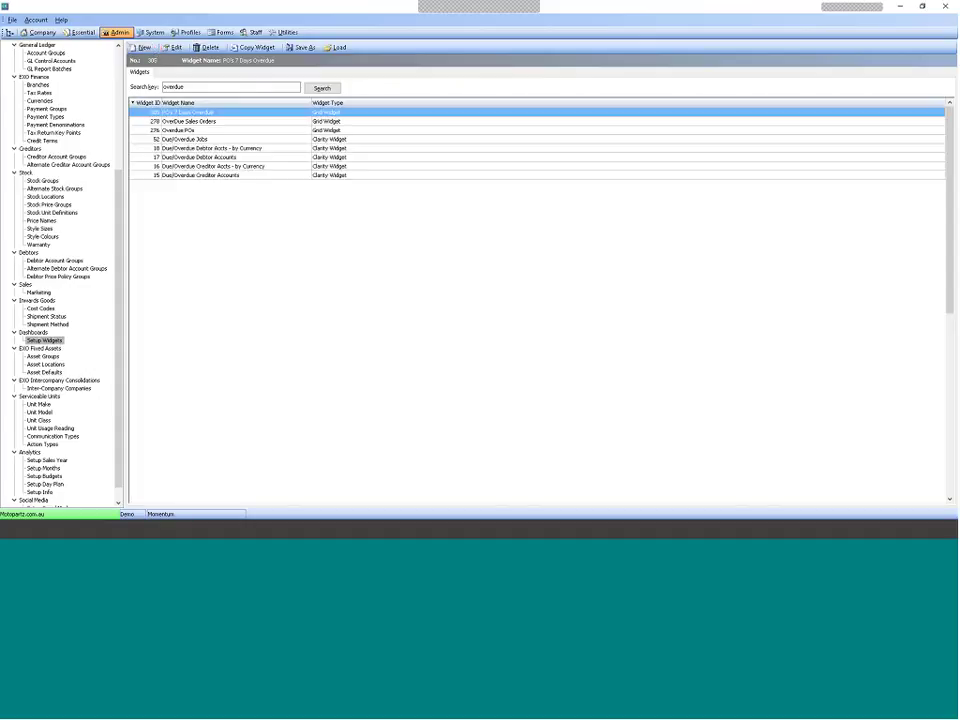
# Set the PO's 7 Days Overdue widget's module visibility to <All> and its menu assignment to Financial Controller, and save it.
pyautogui.doubleClick(200, 112)
pyautogui.click(205, 118)
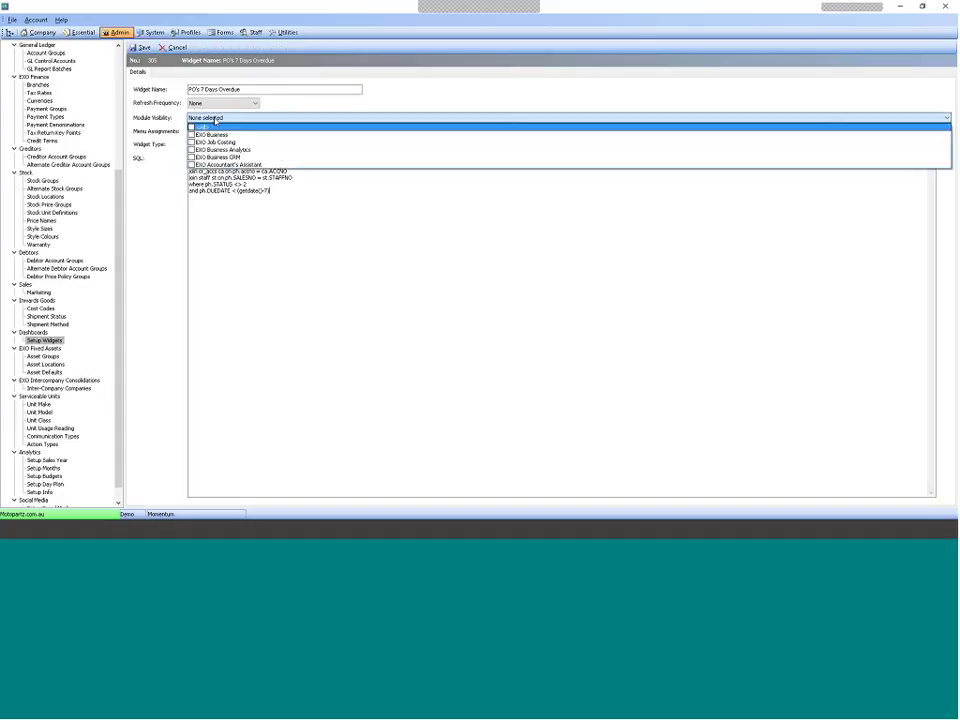
pyautogui.click(191, 128)
pyautogui.click(172, 131)
pyautogui.click(199, 132)
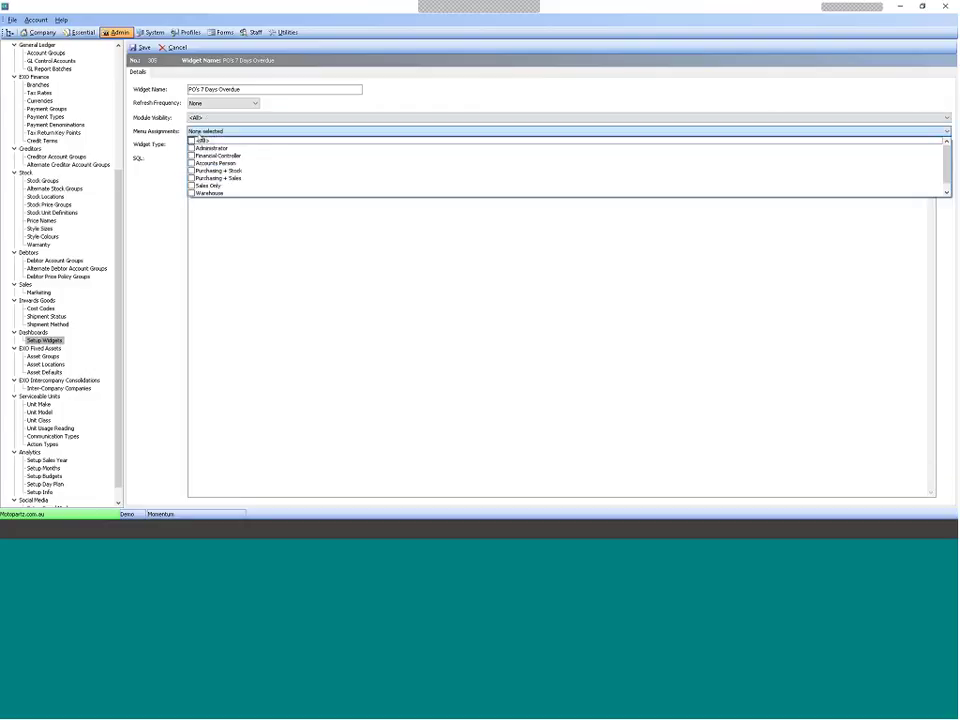
pyautogui.click(192, 155)
pyautogui.click(165, 115)
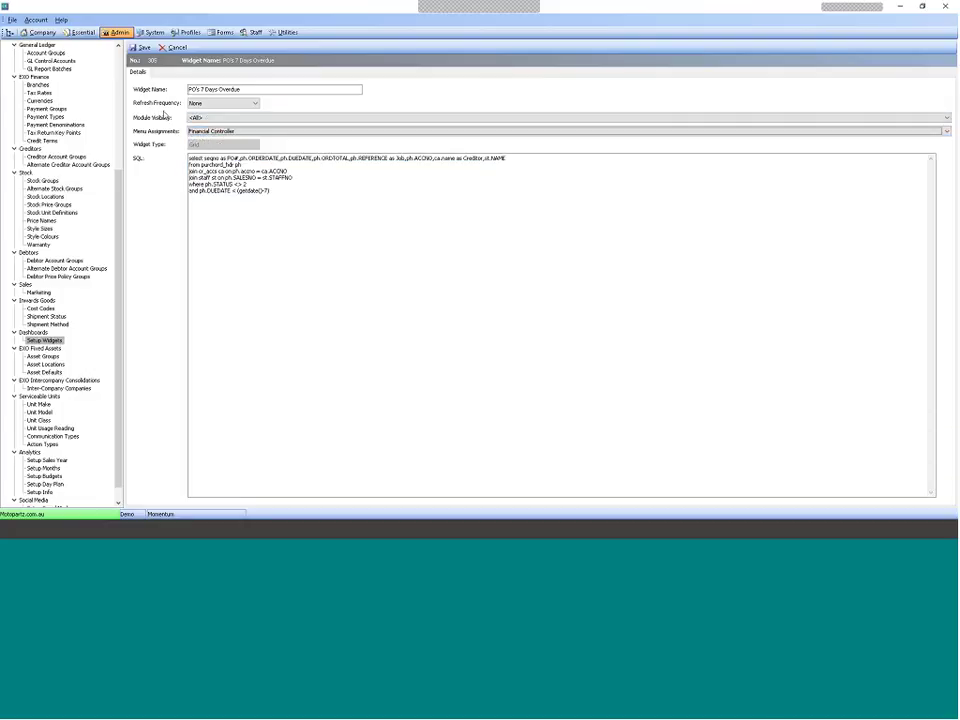
pyautogui.click(140, 47)
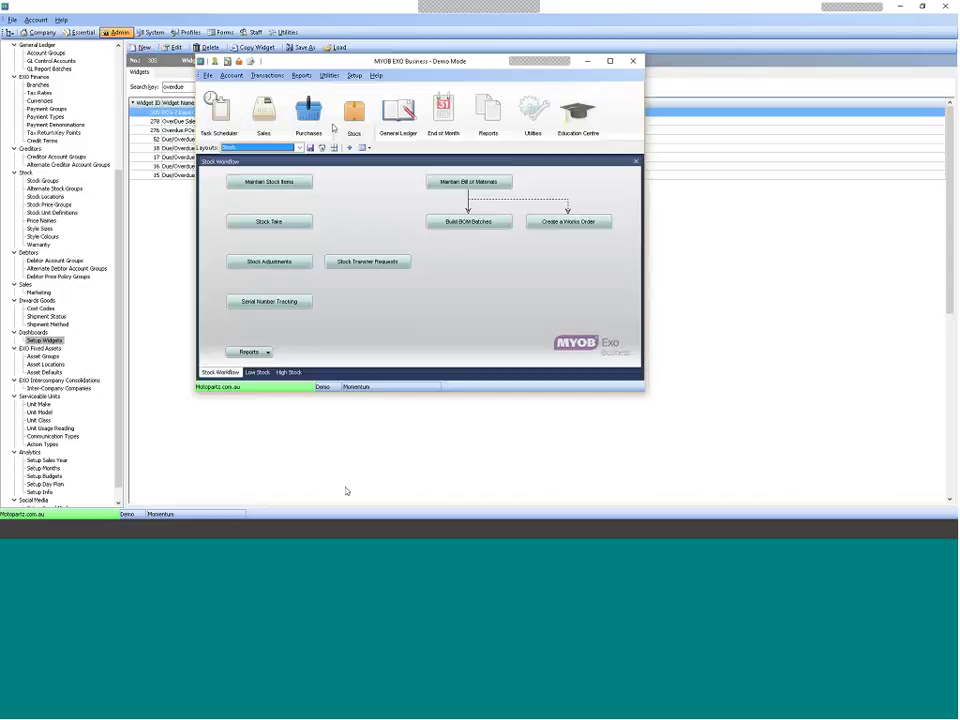
# Switch to MYOB EXO Business, refresh its settings and look for the new widget among the Purchases dashboard's accessible widgets.
pyautogui.click(207, 75)
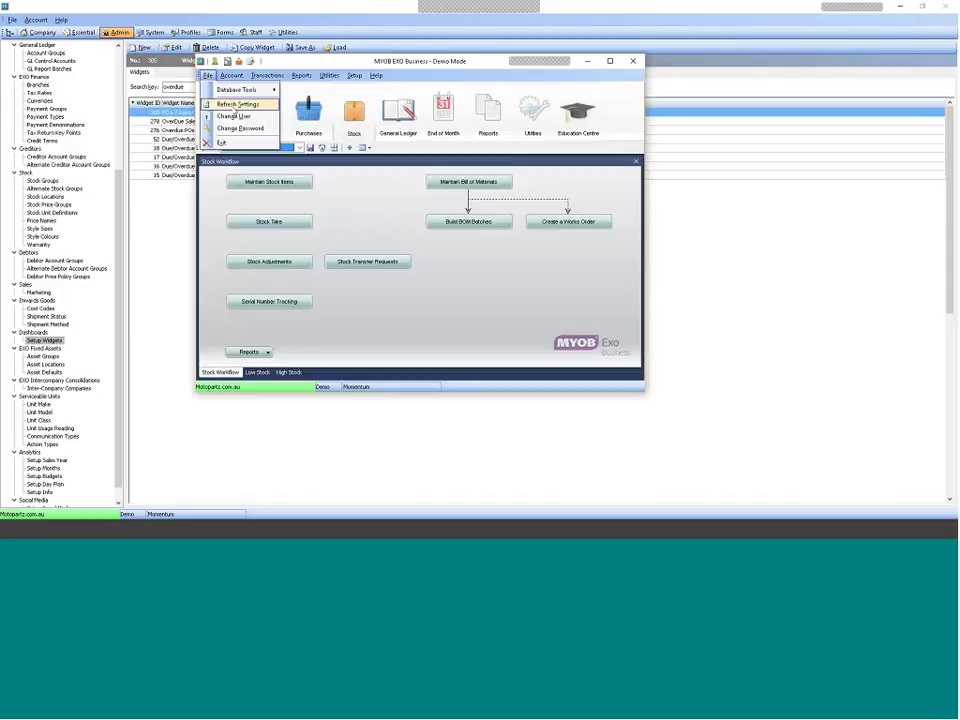
pyautogui.click(234, 105)
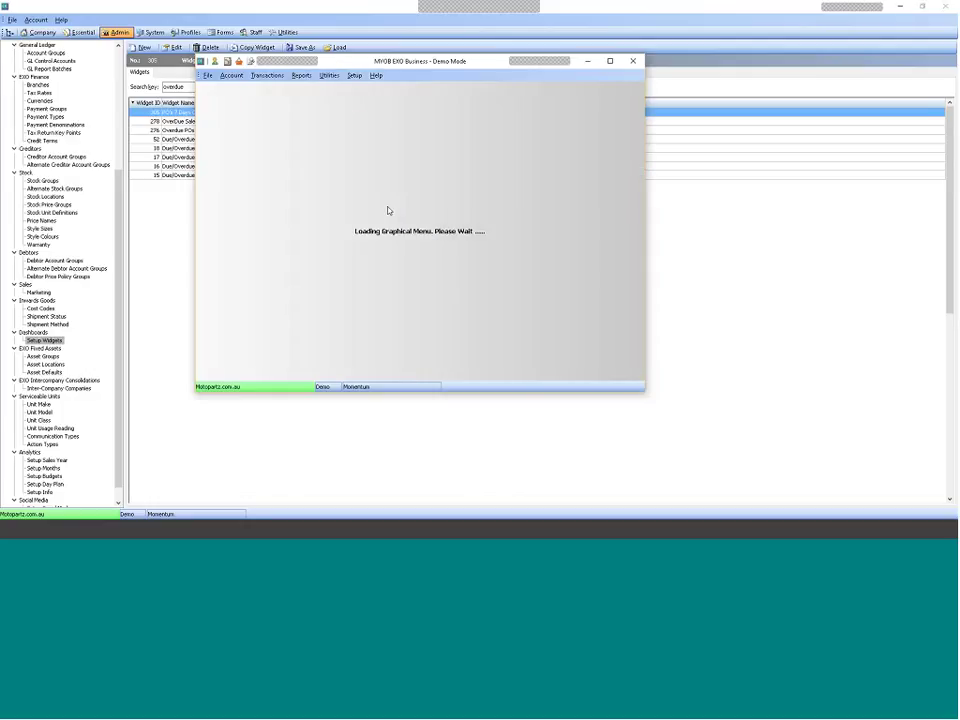
pyautogui.click(946, 7)
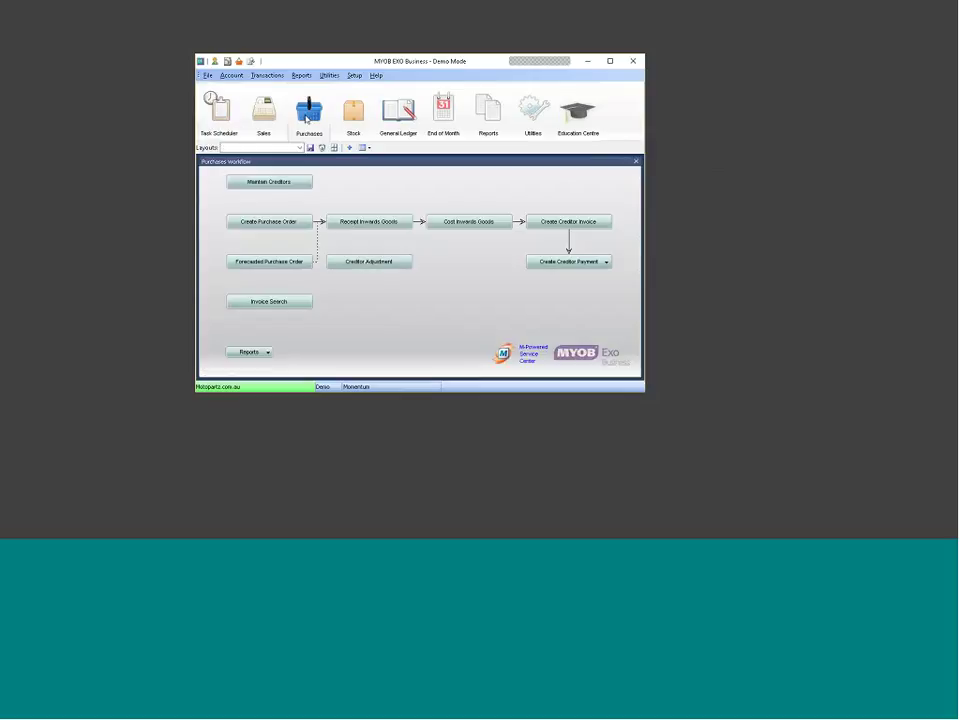
pyautogui.click(348, 148)
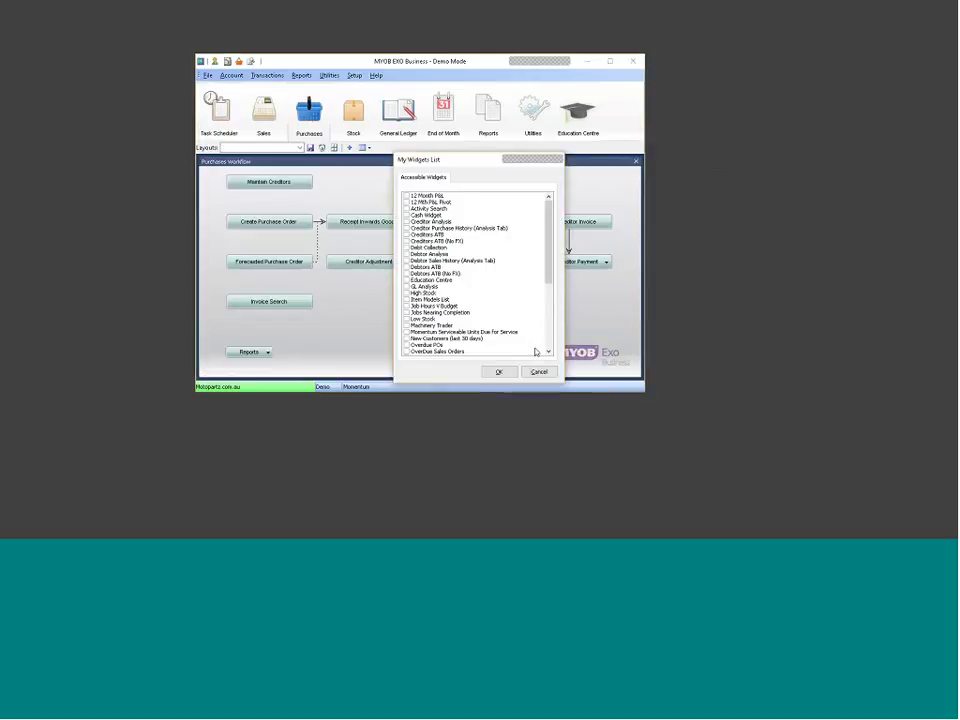
pyautogui.scroll(-7, 550, 338)
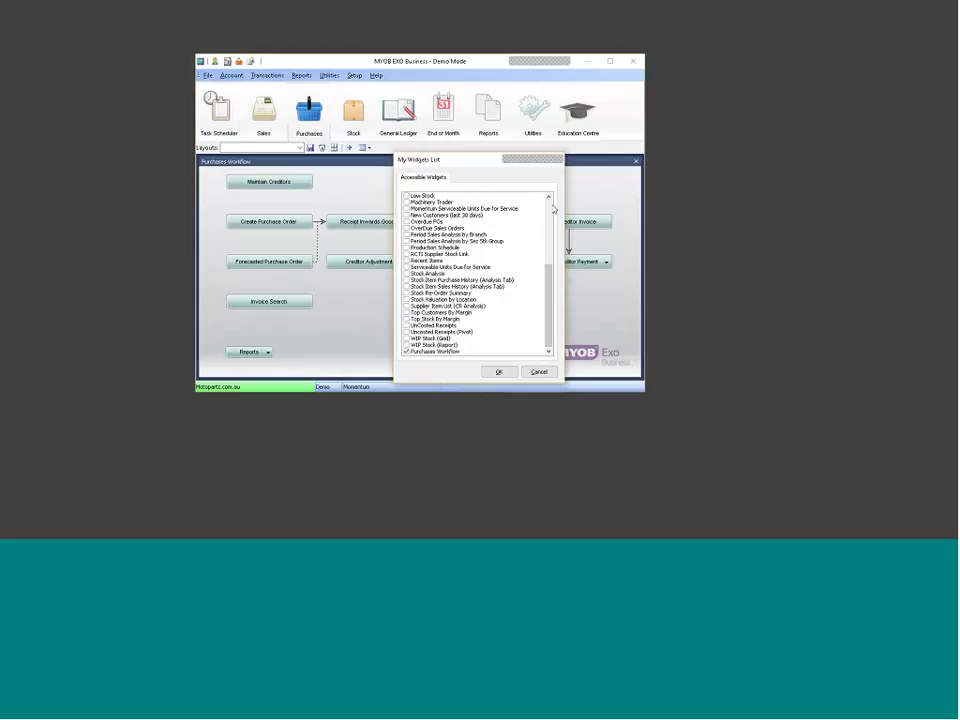
pyautogui.click(539, 371)
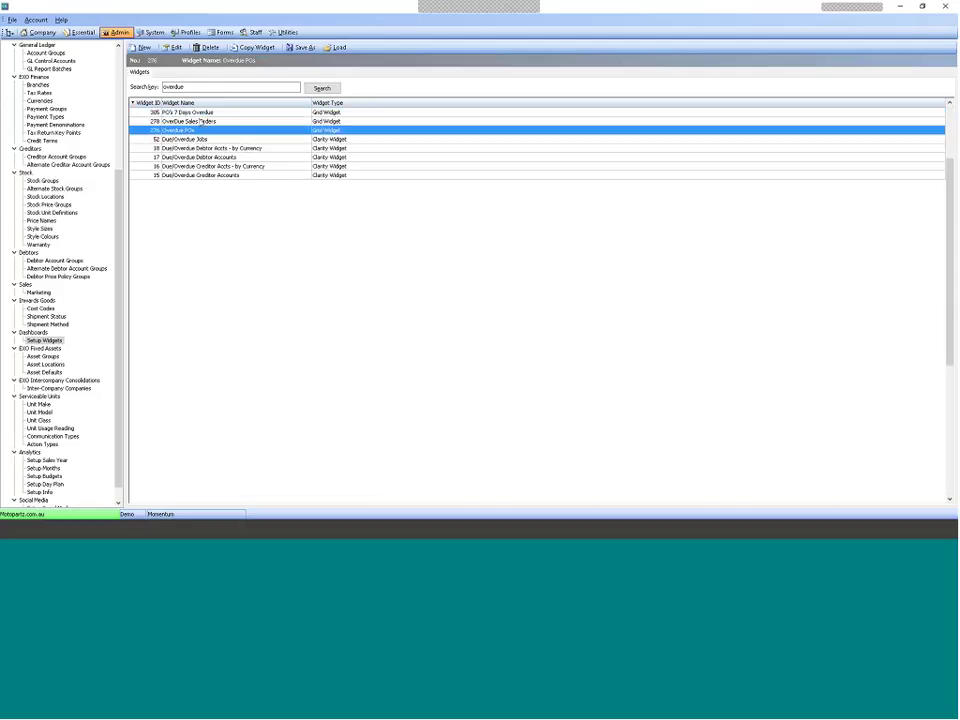
# In the widget setup, add Administrator to the new widget's menu assignments, correct its name to POs 7 Days Overdue and save it.
pyautogui.click(210, 112)
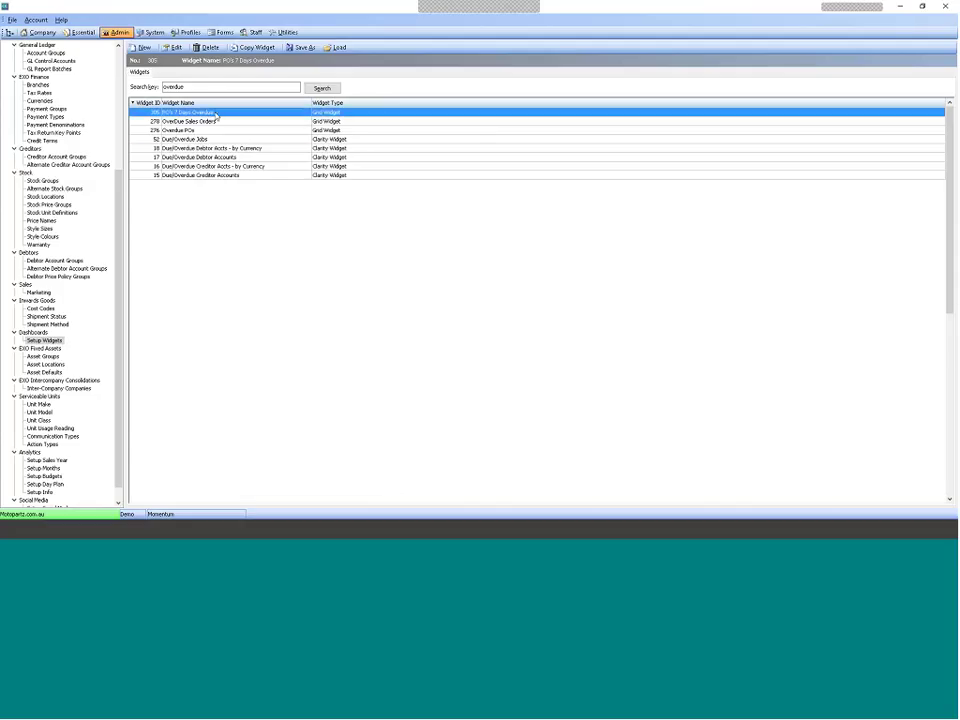
pyautogui.doubleClick(212, 112)
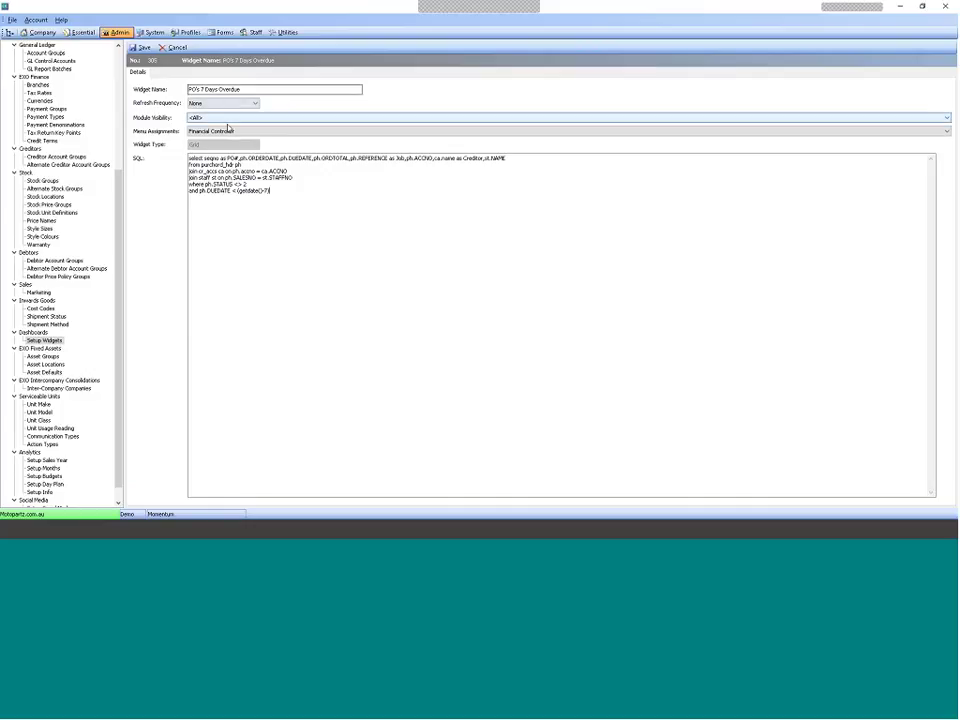
pyautogui.click(228, 131)
pyautogui.click(191, 141)
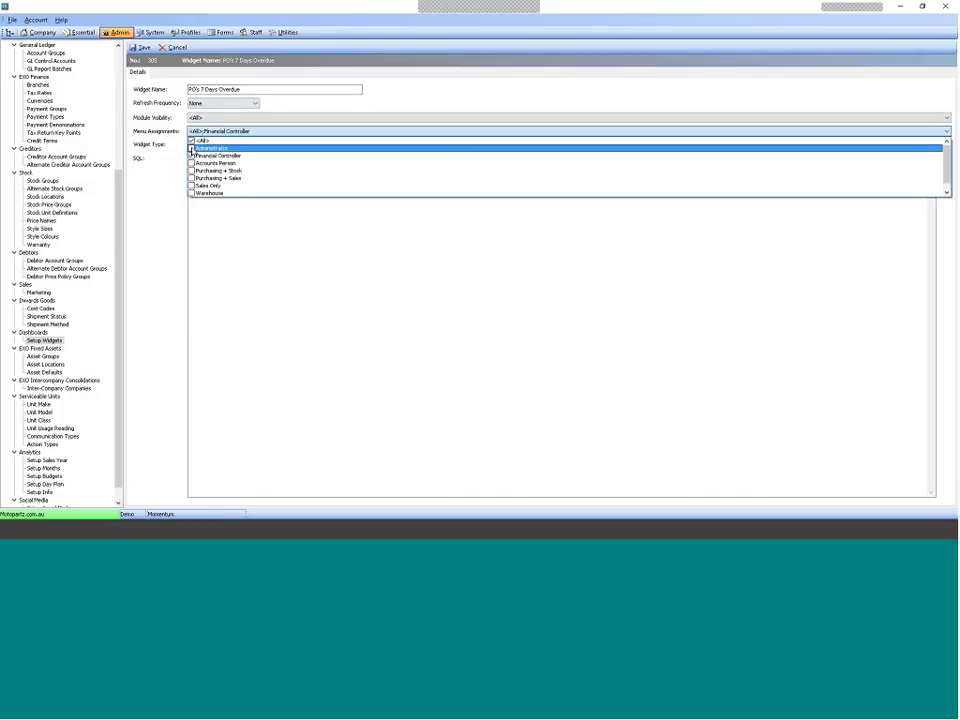
pyautogui.click(191, 148)
pyautogui.click(154, 146)
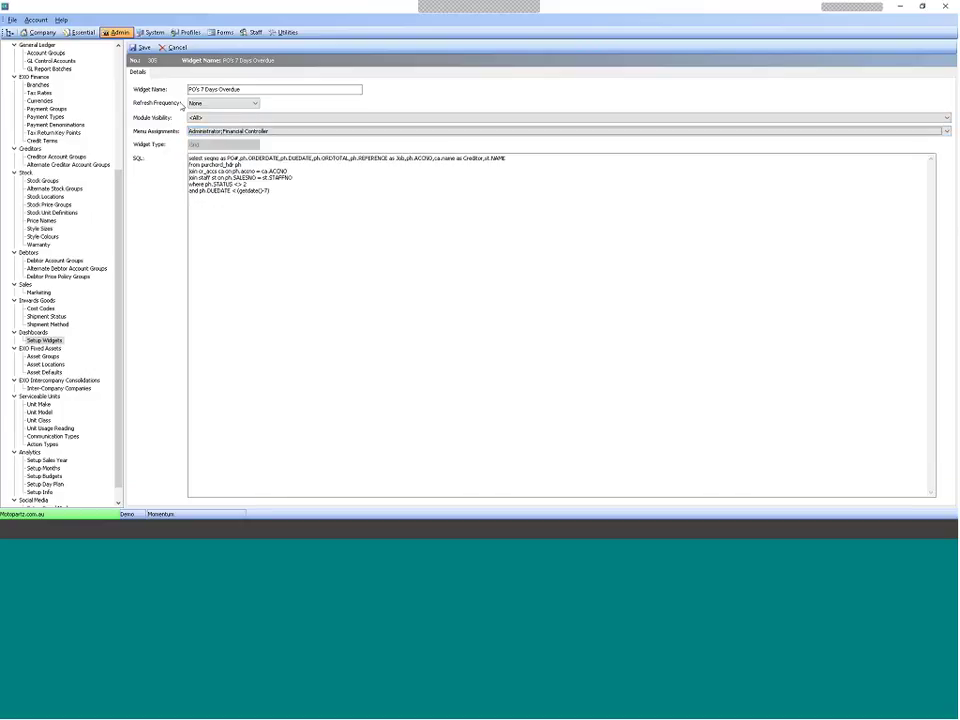
pyautogui.click(194, 89)
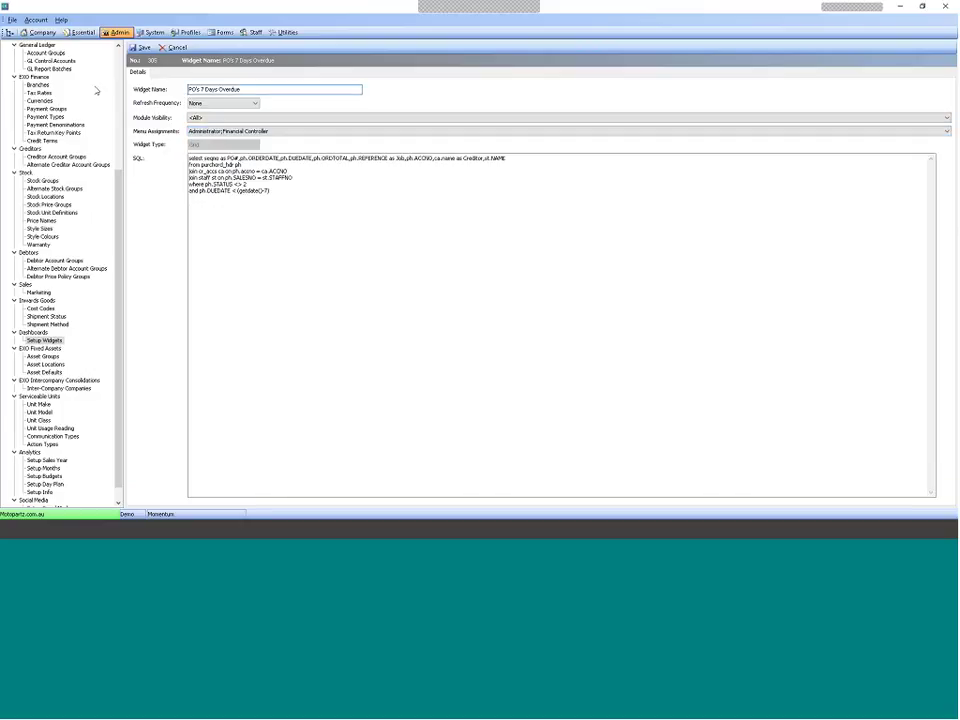
pyautogui.click(141, 47)
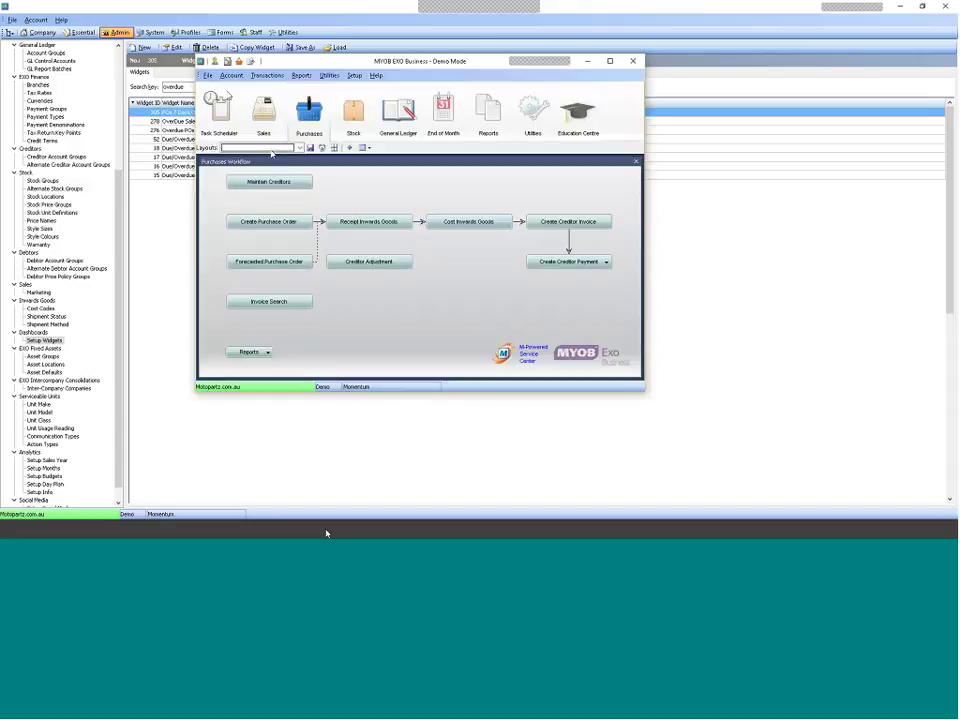
# Refresh the settings in MYOB EXO Business and add the POs 7 Days Overdue widget to the Purchases dashboard.
pyautogui.click(207, 76)
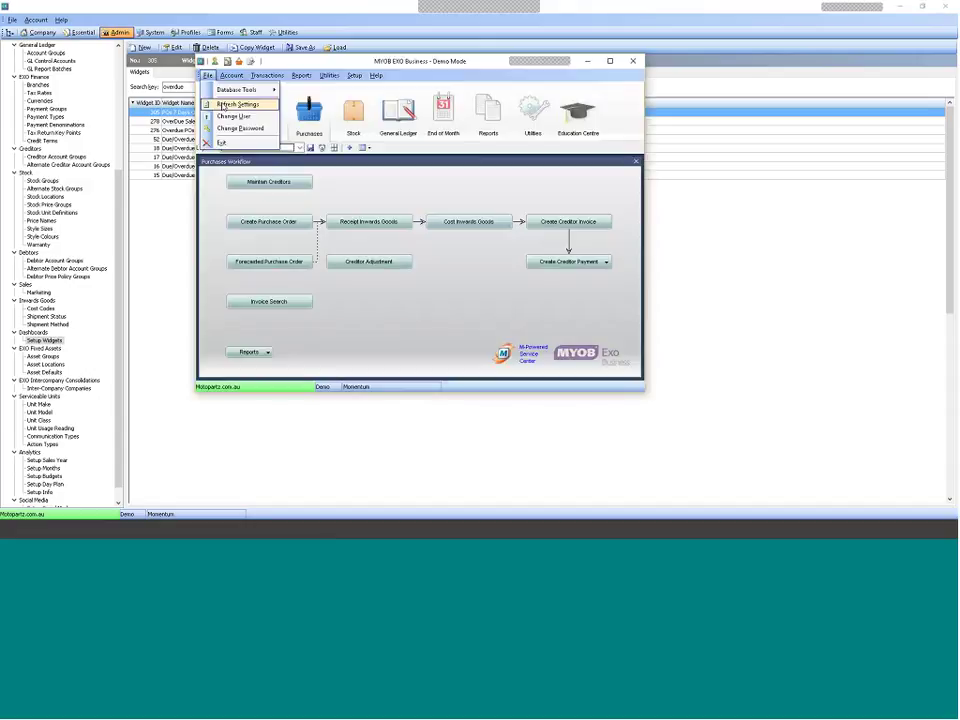
pyautogui.click(224, 104)
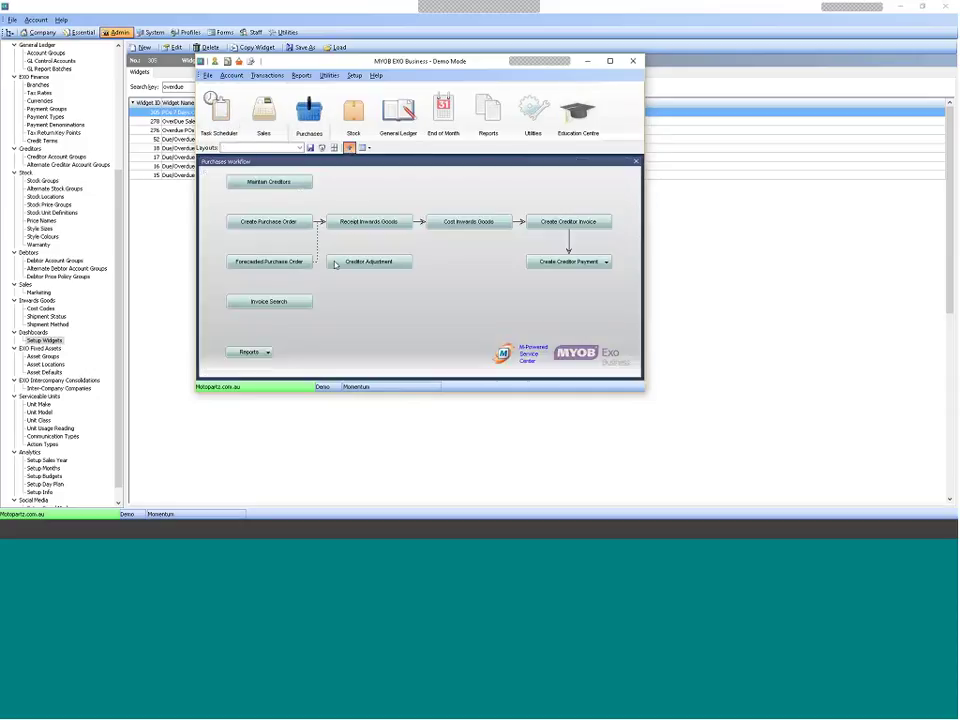
pyautogui.click(349, 148)
pyautogui.click(548, 353)
pyautogui.click(548, 353)
pyautogui.click(548, 353)
pyautogui.click(548, 353)
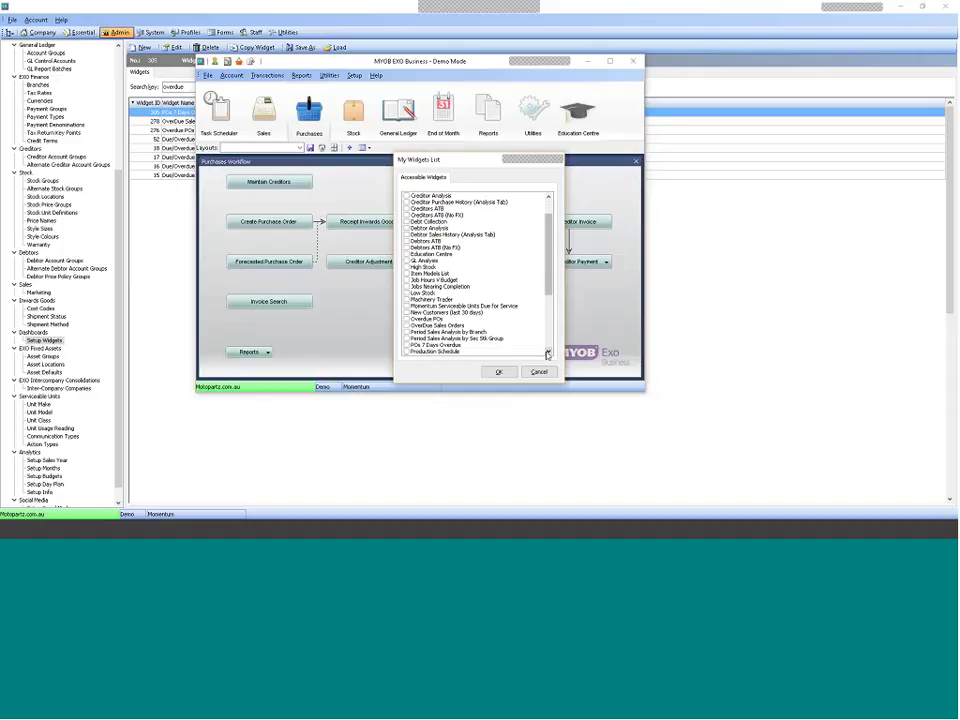
pyautogui.click(406, 337)
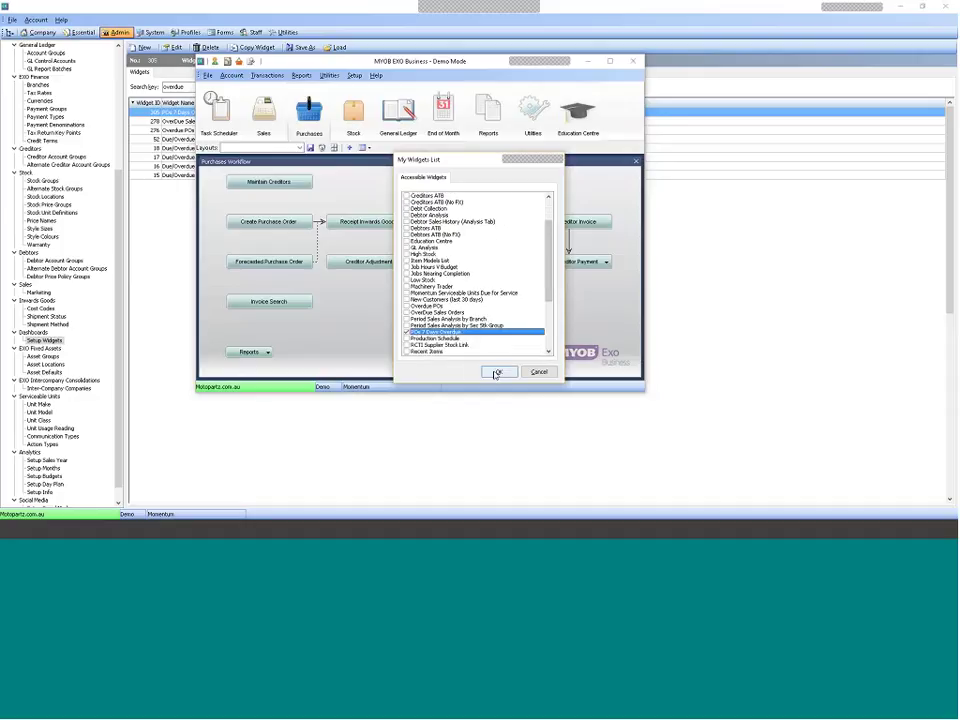
pyautogui.click(497, 371)
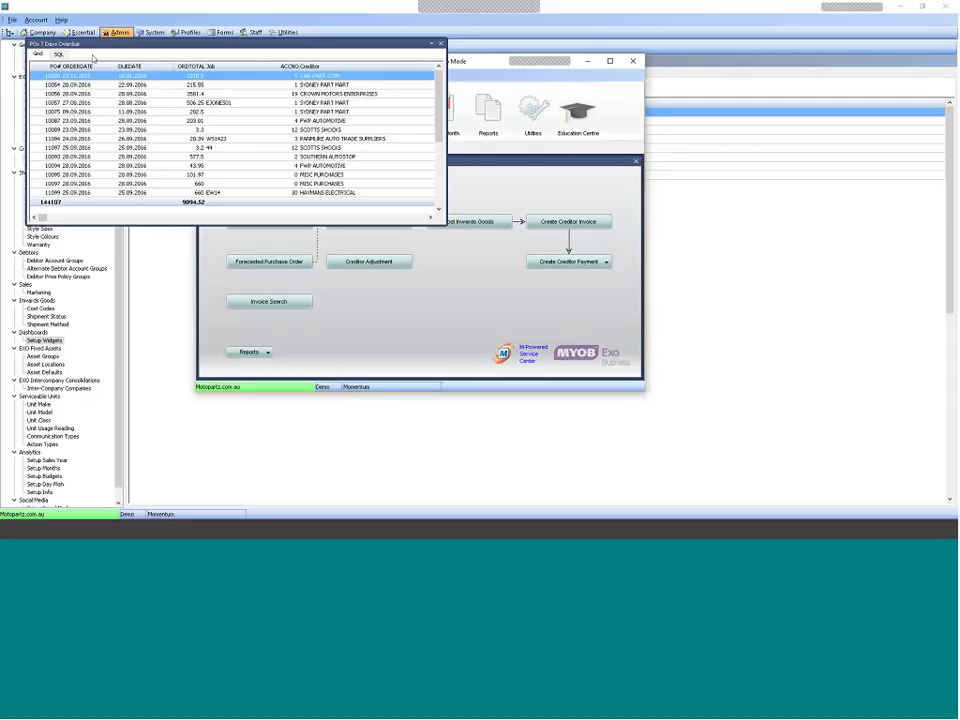
# Check the POs 7 Days Overdue widget's SQL, then dock its grid as a tab beside Purchases Workflow.
pyautogui.click(59, 54)
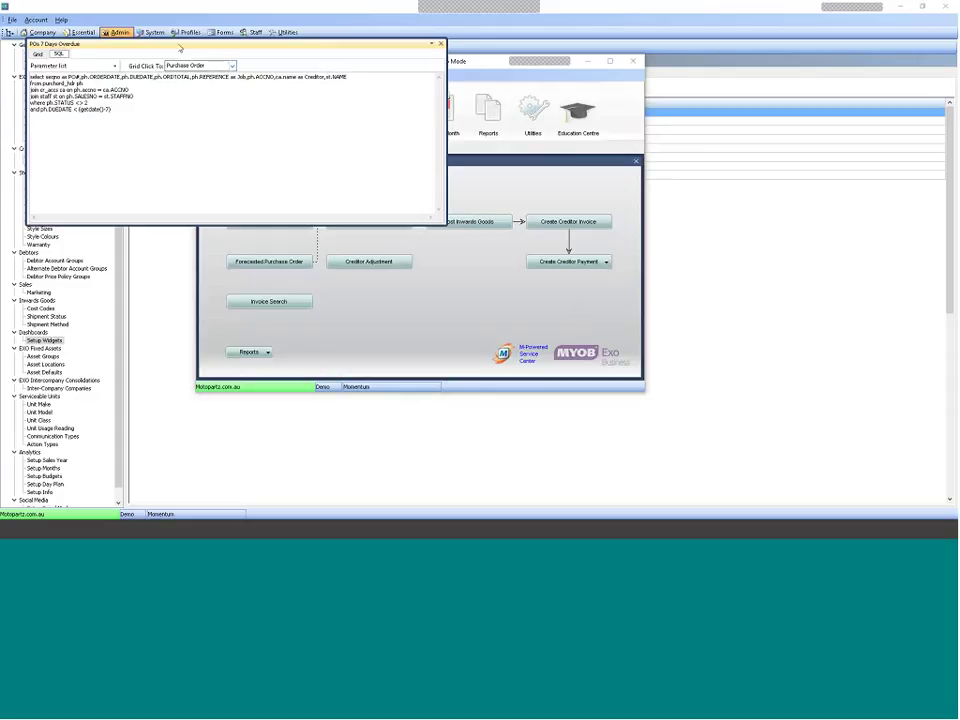
pyautogui.click(37, 54)
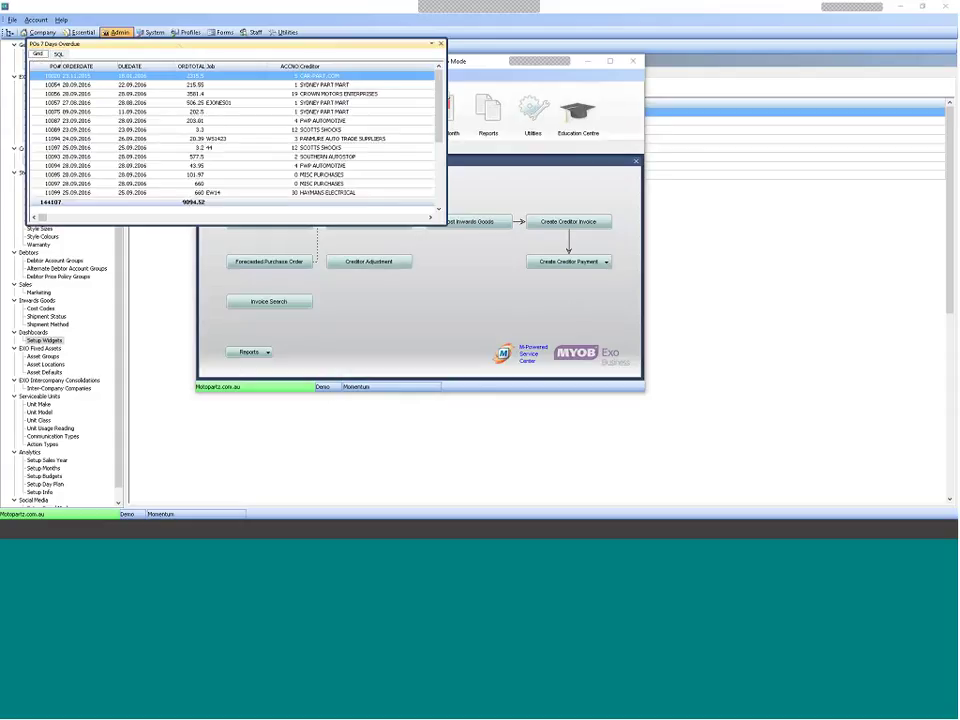
pyautogui.moveTo(312, 43); pyautogui.dragTo(420, 268)
pyautogui.click(225, 372)
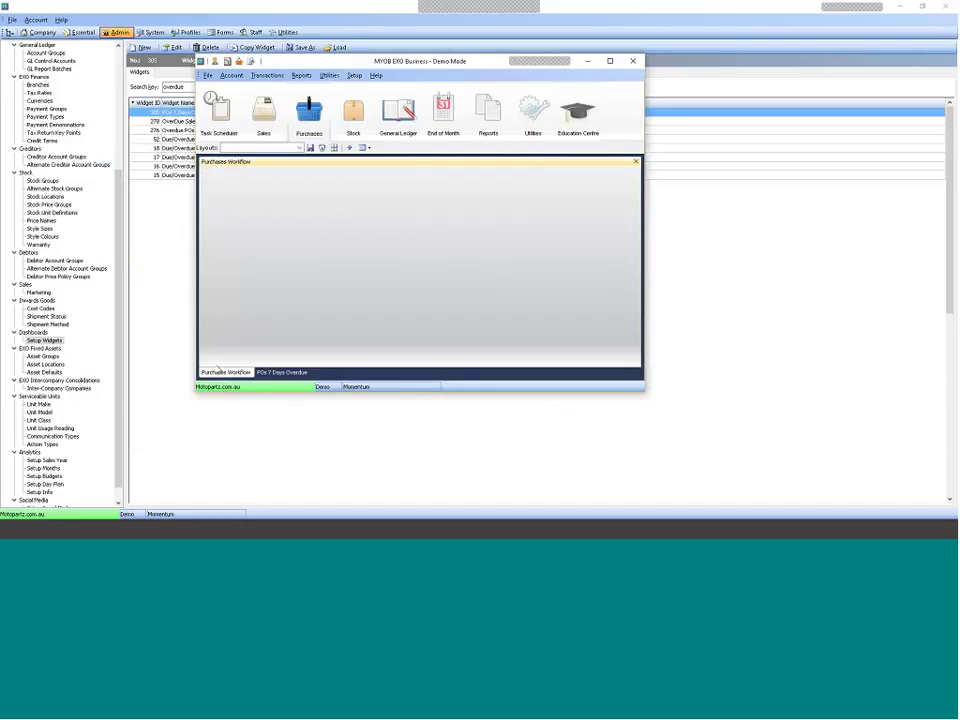
# Return to the Setup Widgets list, clear the overdue filter and look through the available widgets and their types.
pyautogui.click(190, 168)
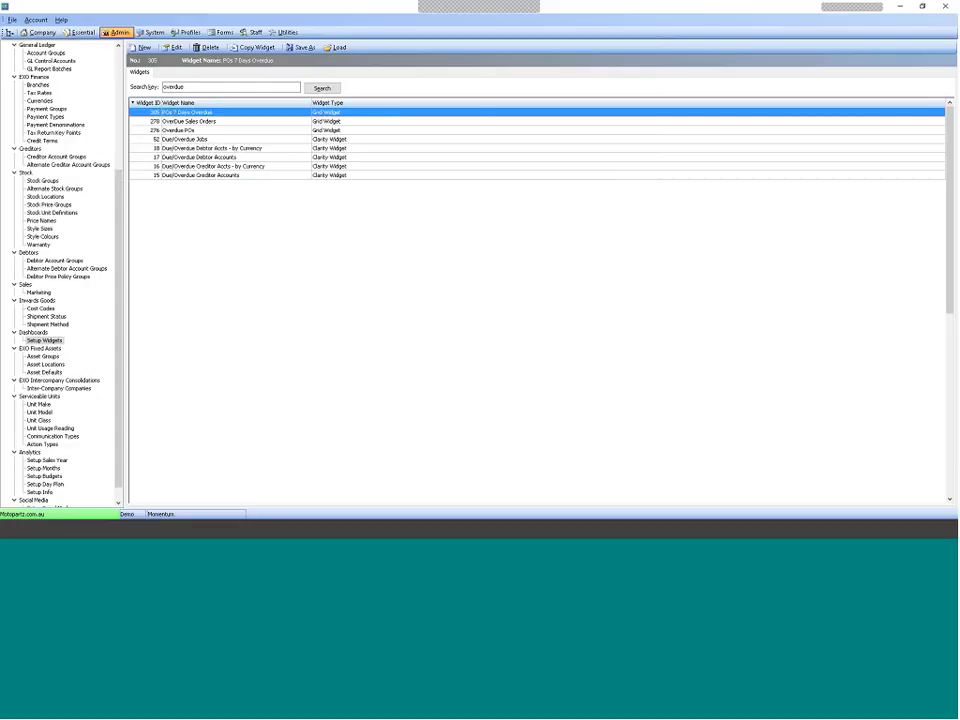
pyautogui.hotkey('alt', 'k')
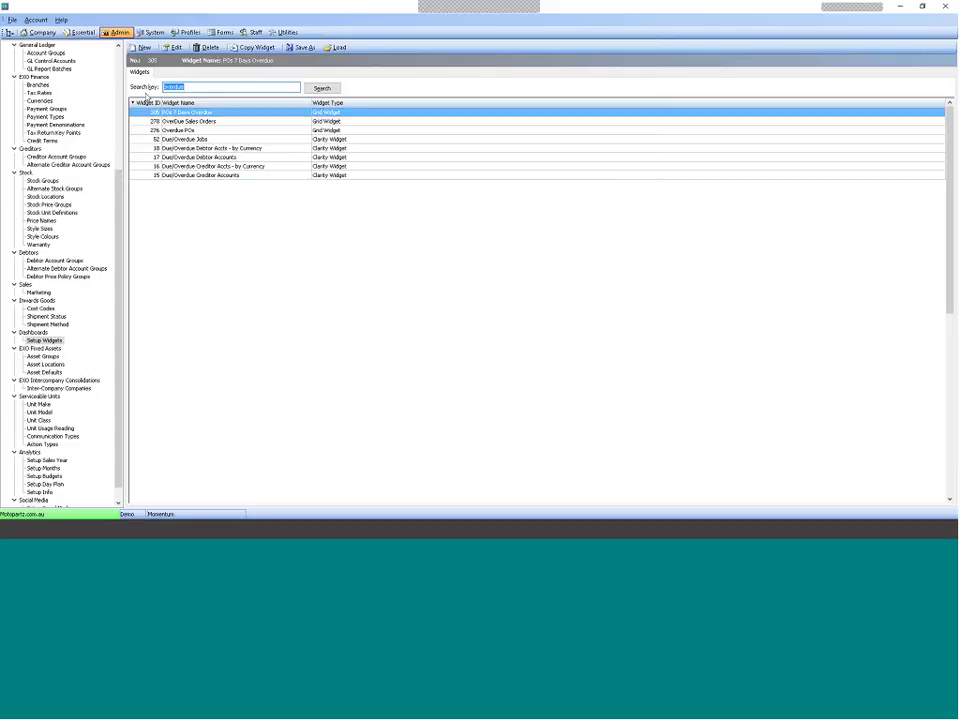
pyautogui.press('BackSpace')
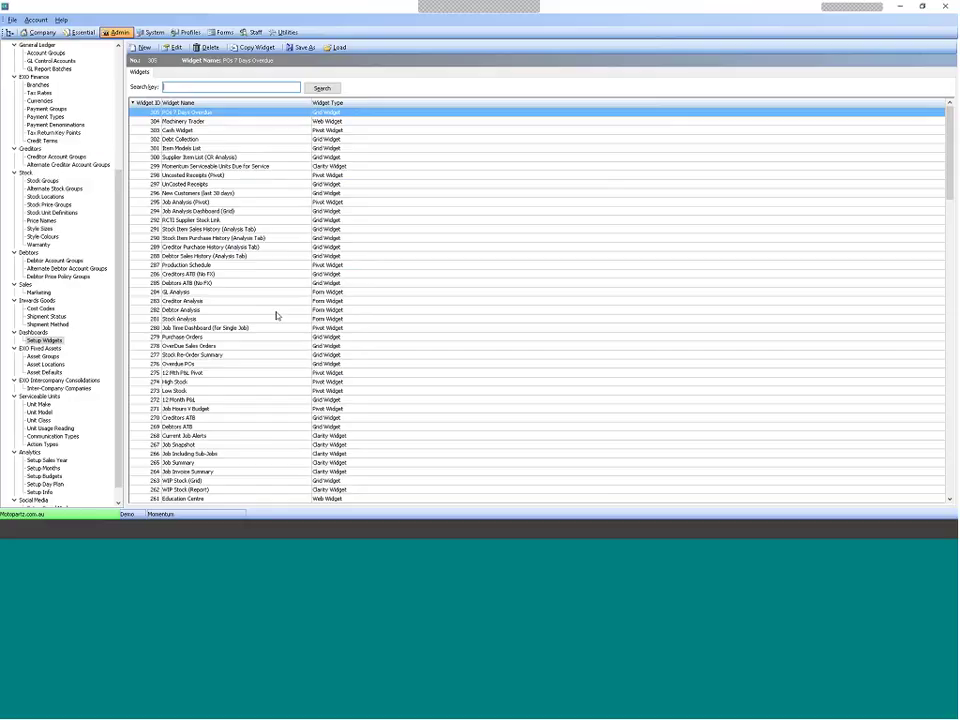
pyautogui.click(180, 363)
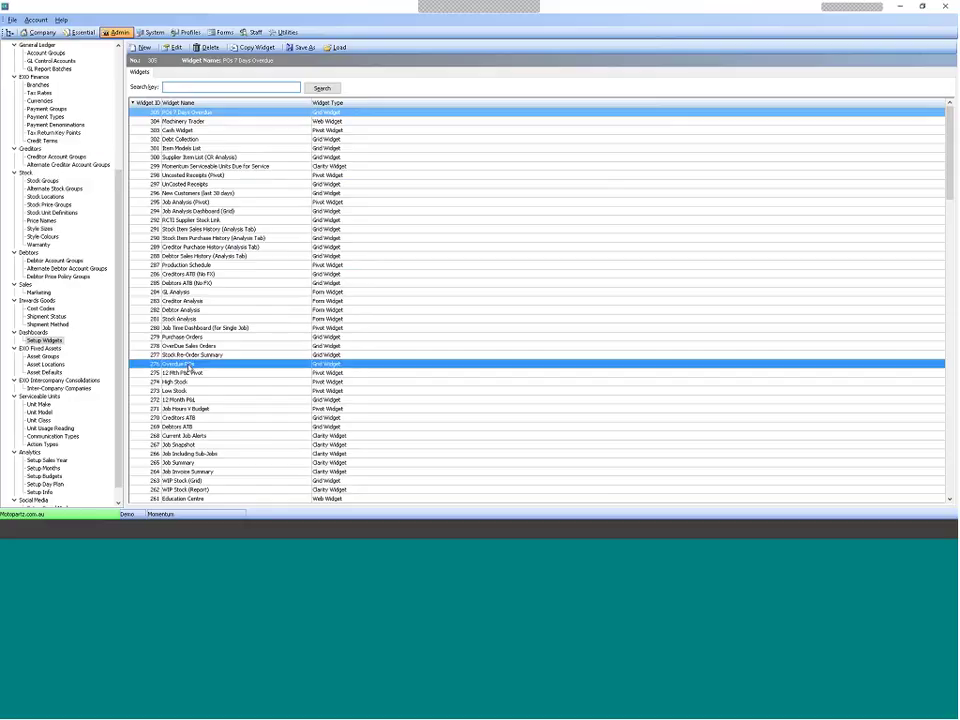
pyautogui.click(190, 346)
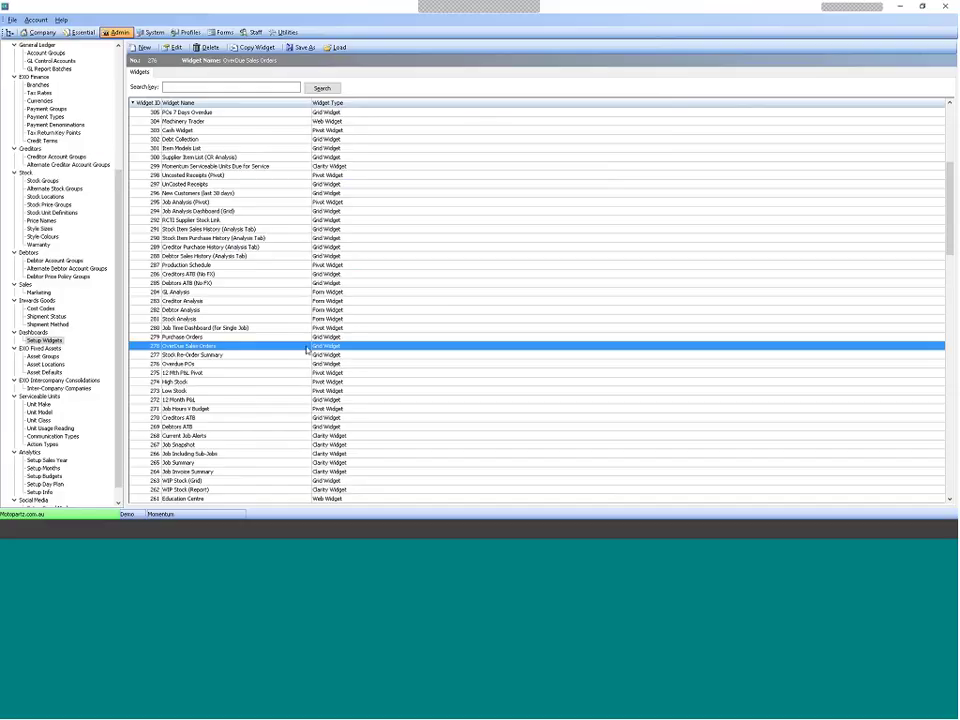
pyautogui.click(175, 381)
pyautogui.click(177, 390)
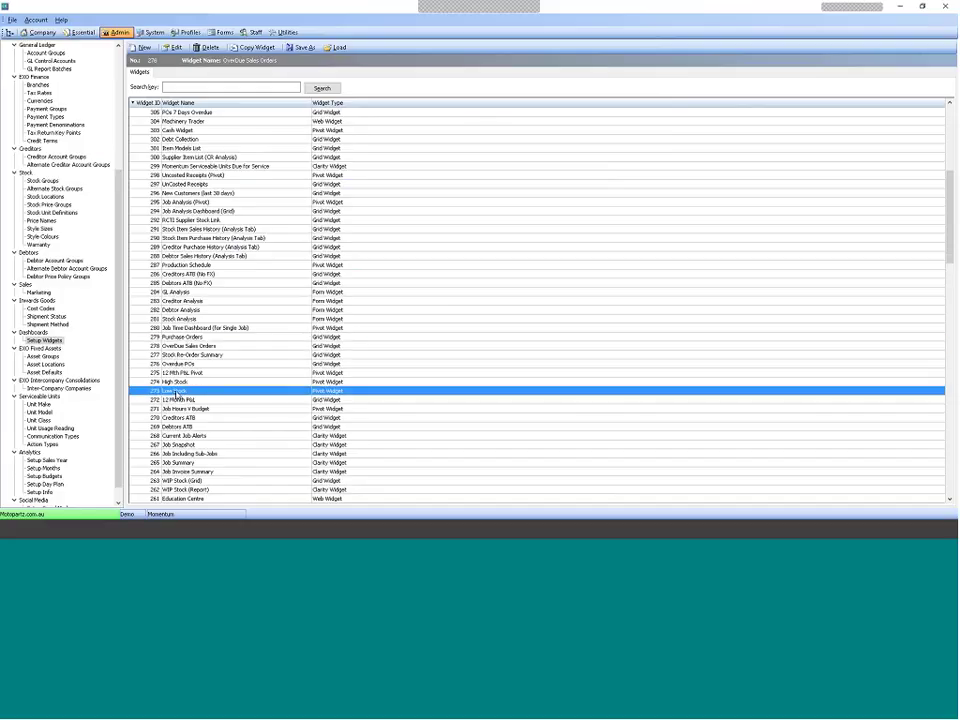